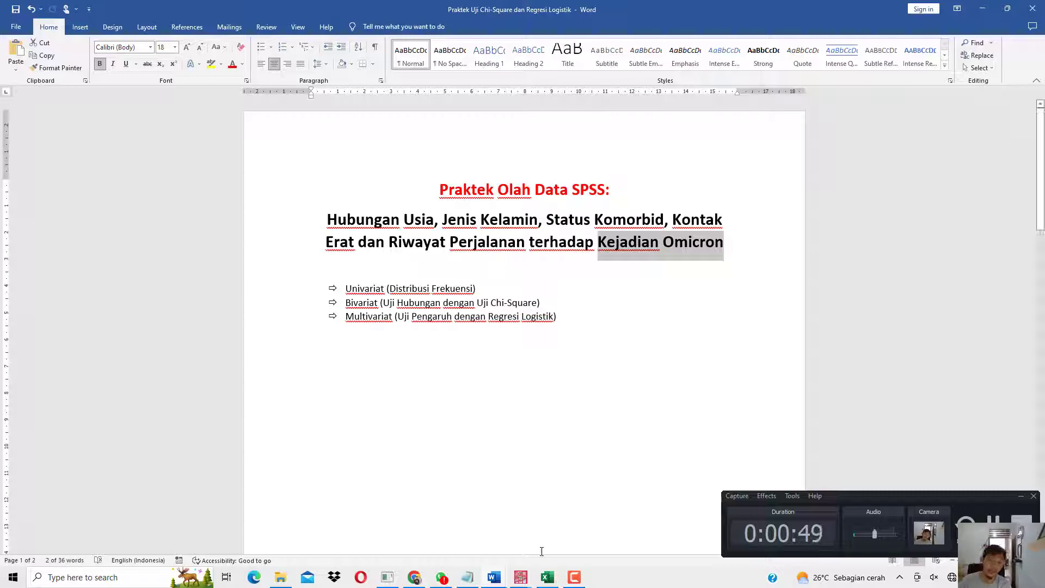
Switch to the Excel research workbook and examine the coded rows, the Kelompok column and its code legend on the Data Gabung sheet.
click(547, 578)
click(351, 389)
scroll(352, 387, down, 8)
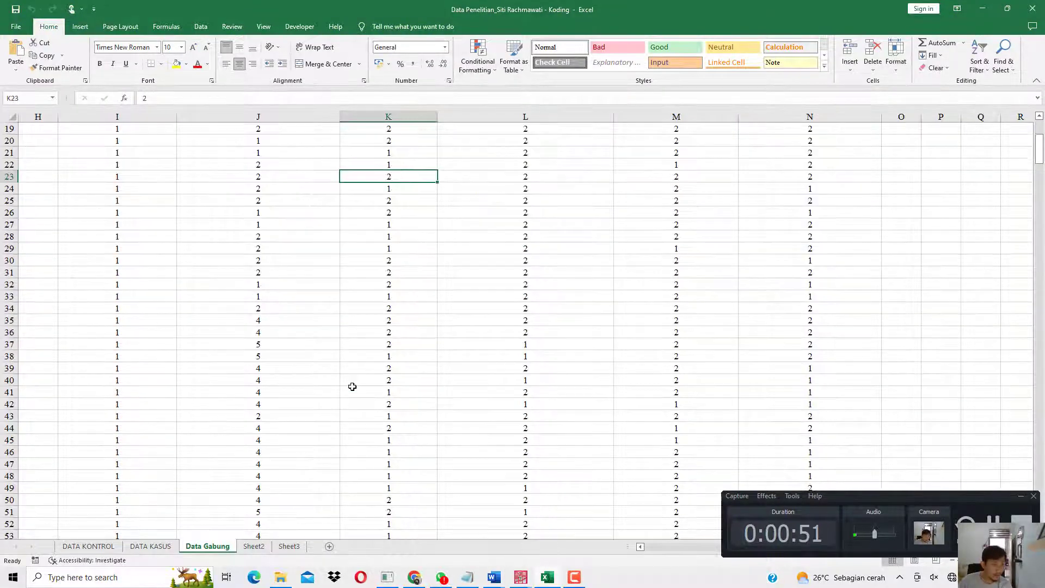
scroll(352, 386, down, 20)
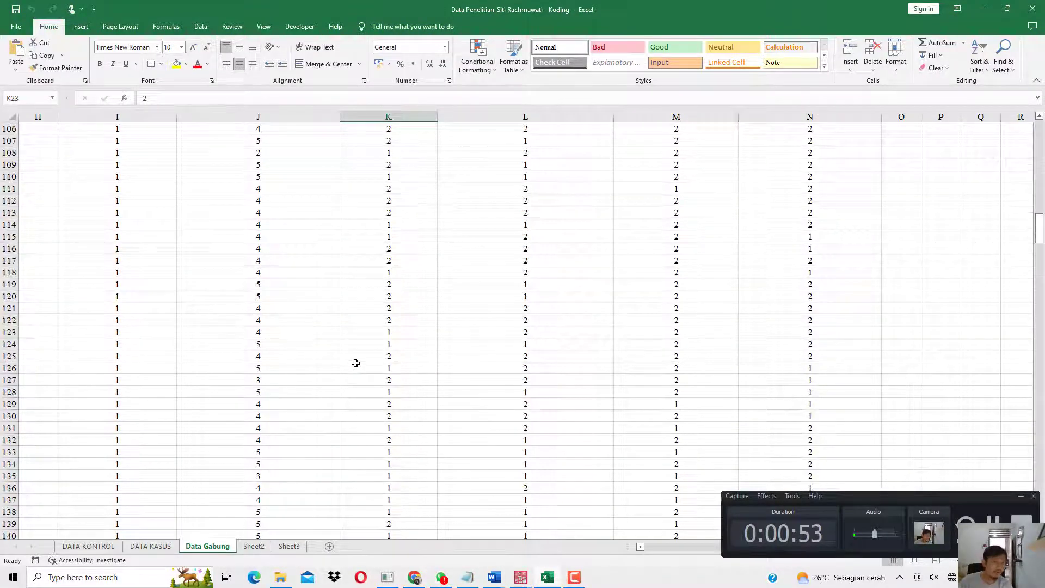
drag(1040, 258, 1042, 125)
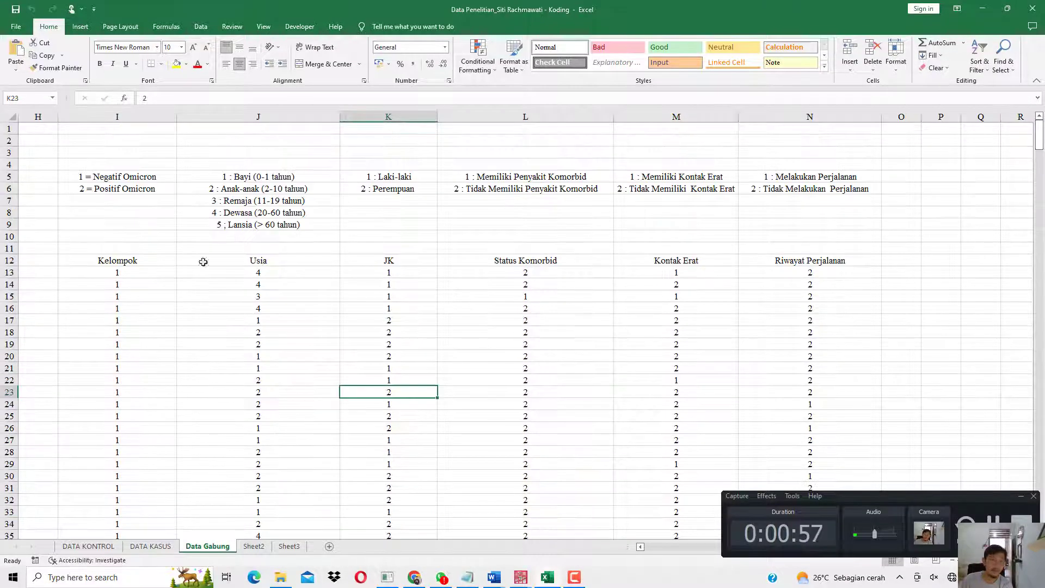
click(121, 334)
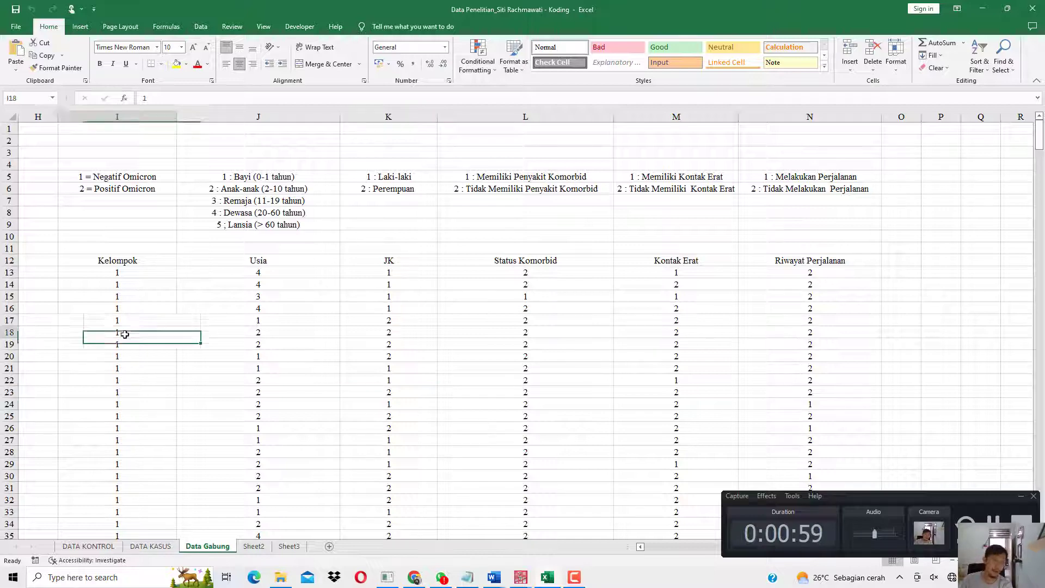
click(142, 260)
click(140, 297)
click(142, 260)
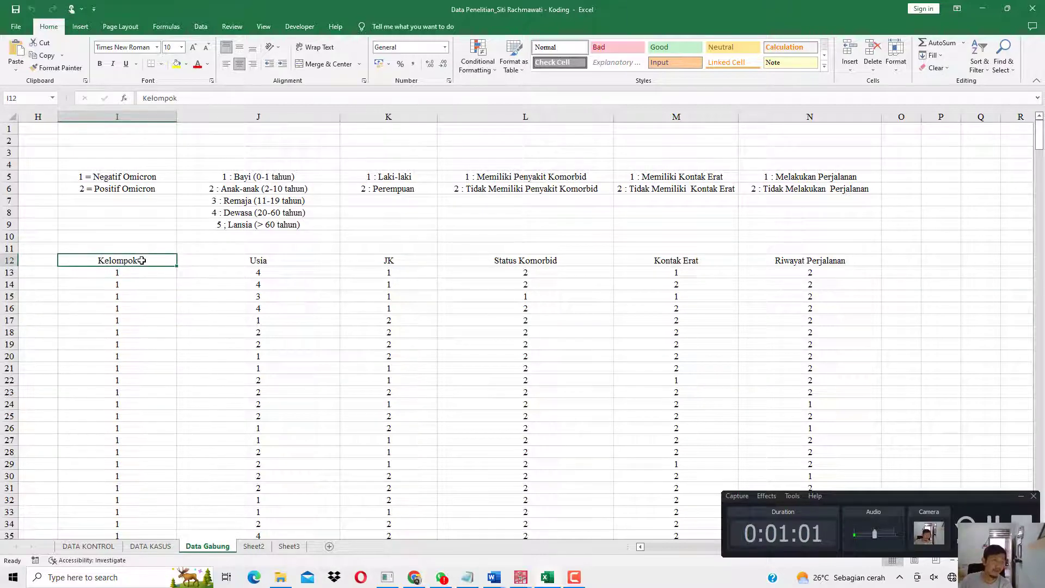
click(132, 327)
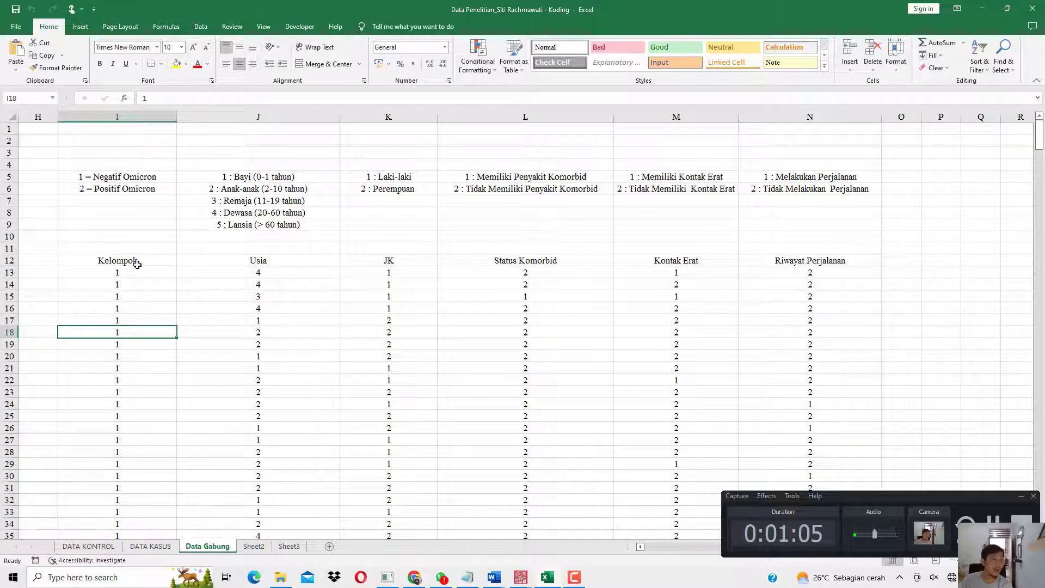
click(159, 185)
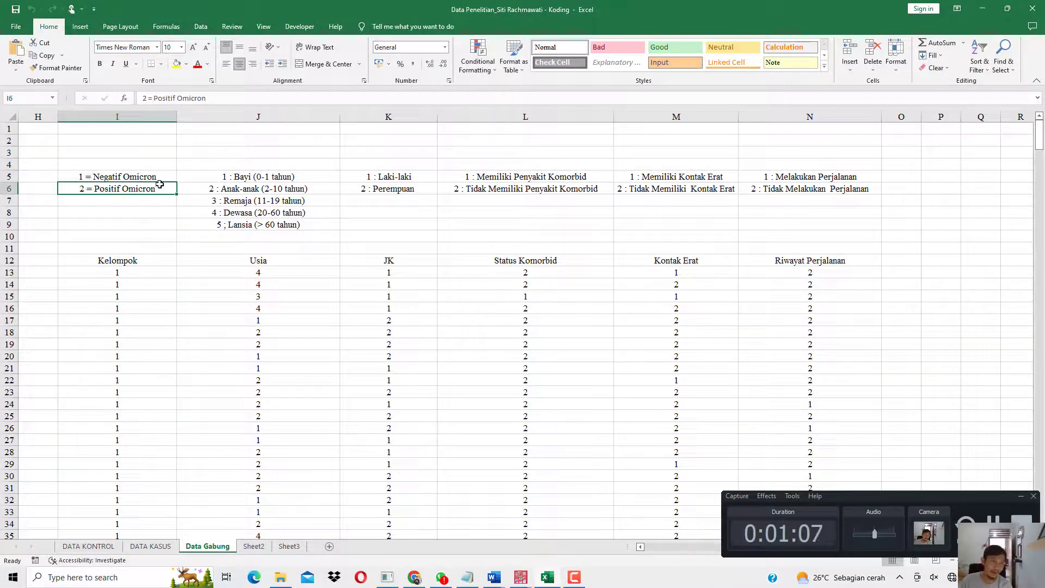
Append "(Kontrol)" to the "1 = Negatif Omicron" legend entry in cell I5.
double_click(165, 178)
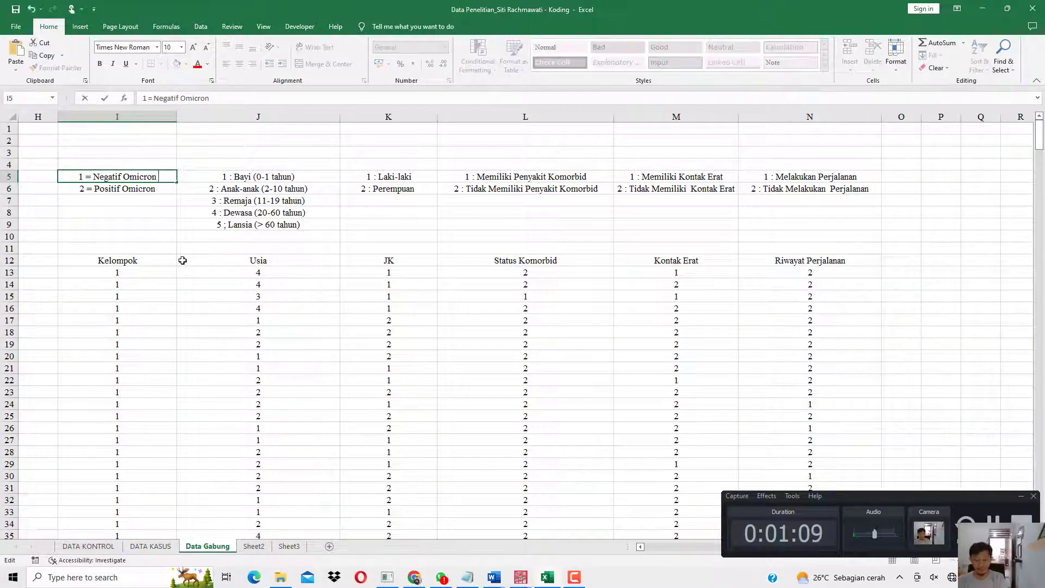
text((Kontr)
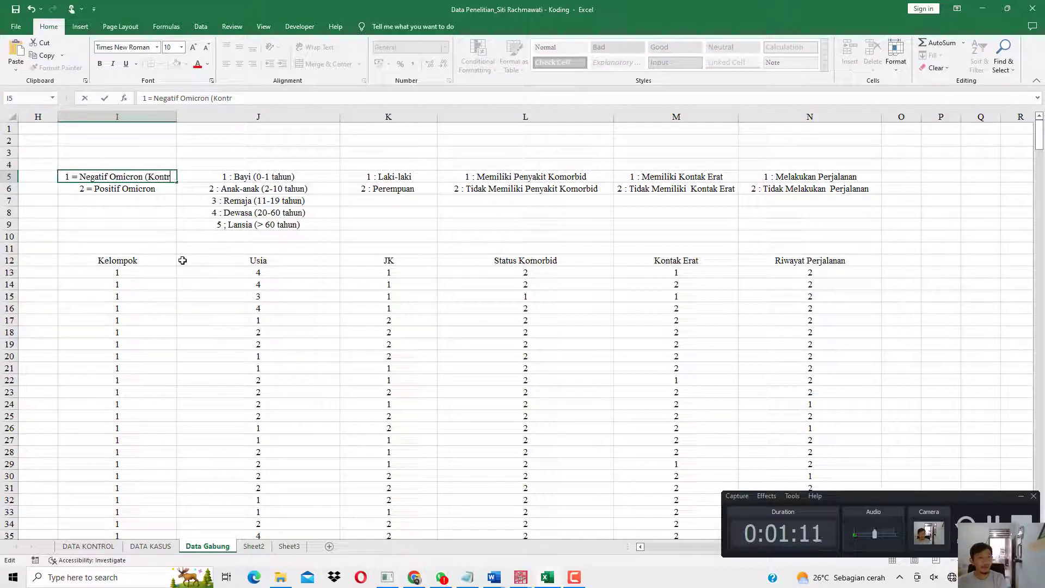
text(ol))
key(Return)
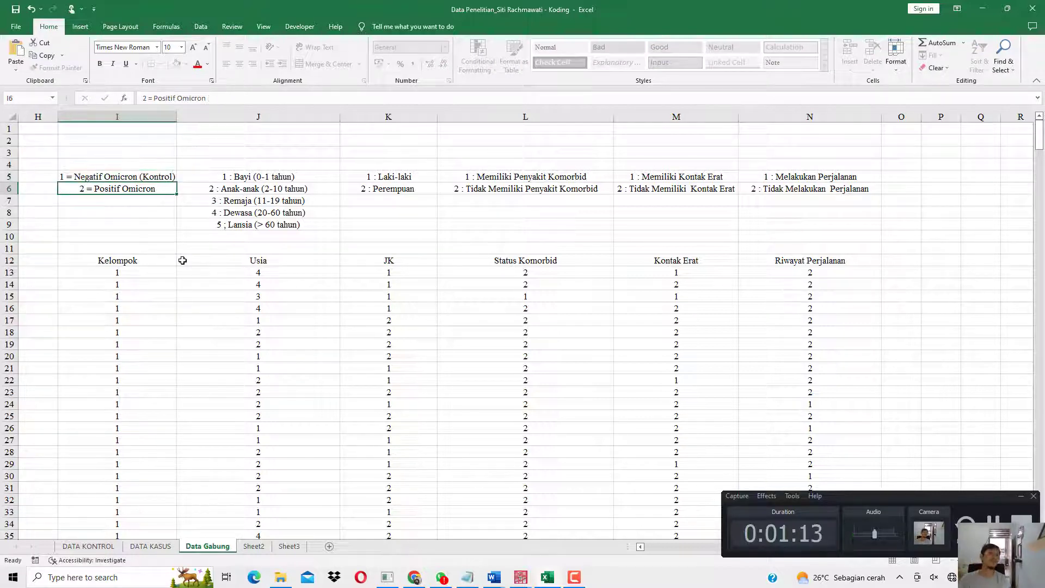
Widen column I and append "(Kasus)" to the "2 = Positif Omicron" legend entry in cell I6.
drag(176, 116, 253, 124)
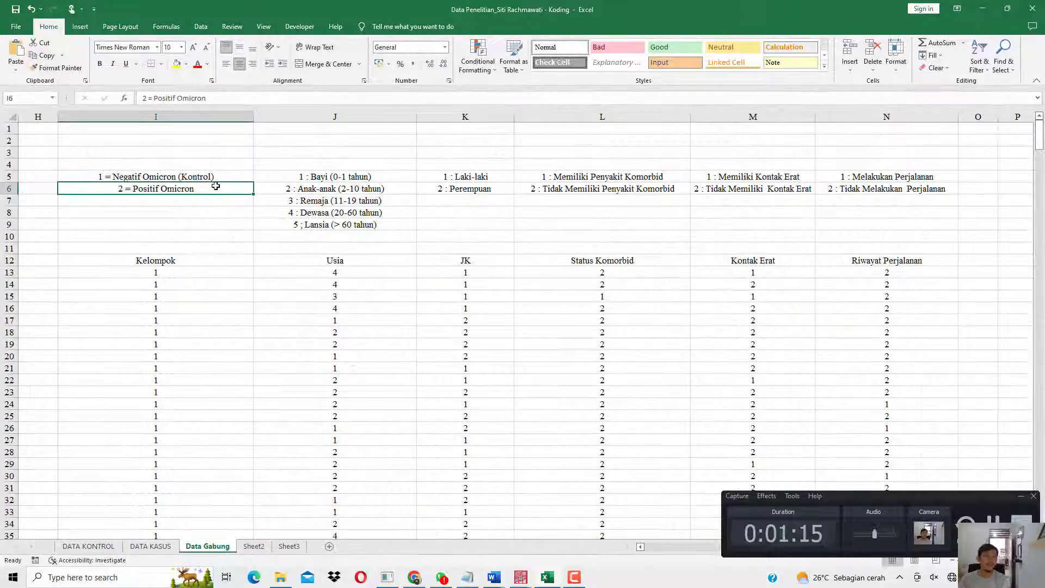
text((Kasus))
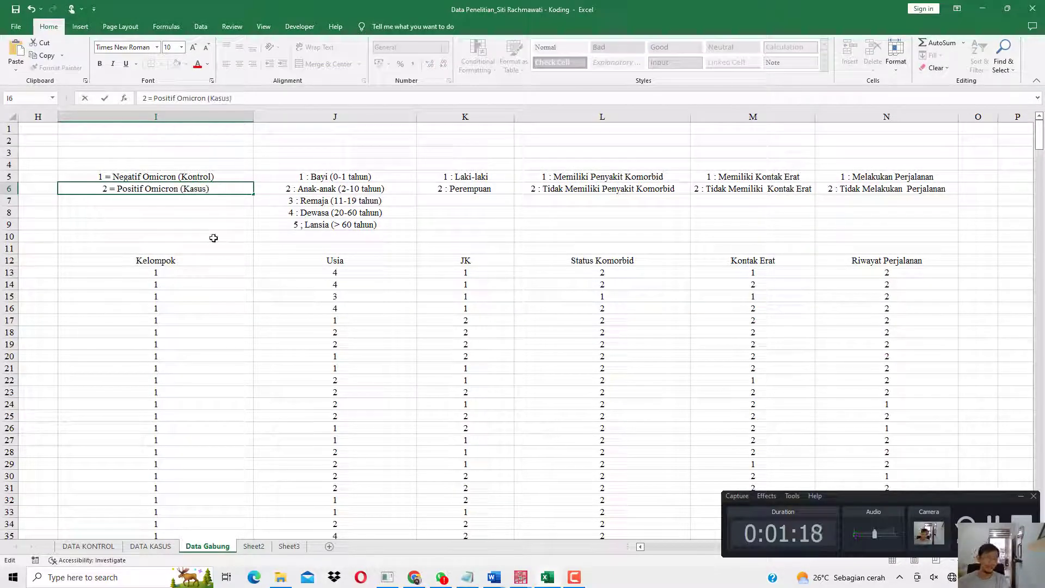
click(213, 291)
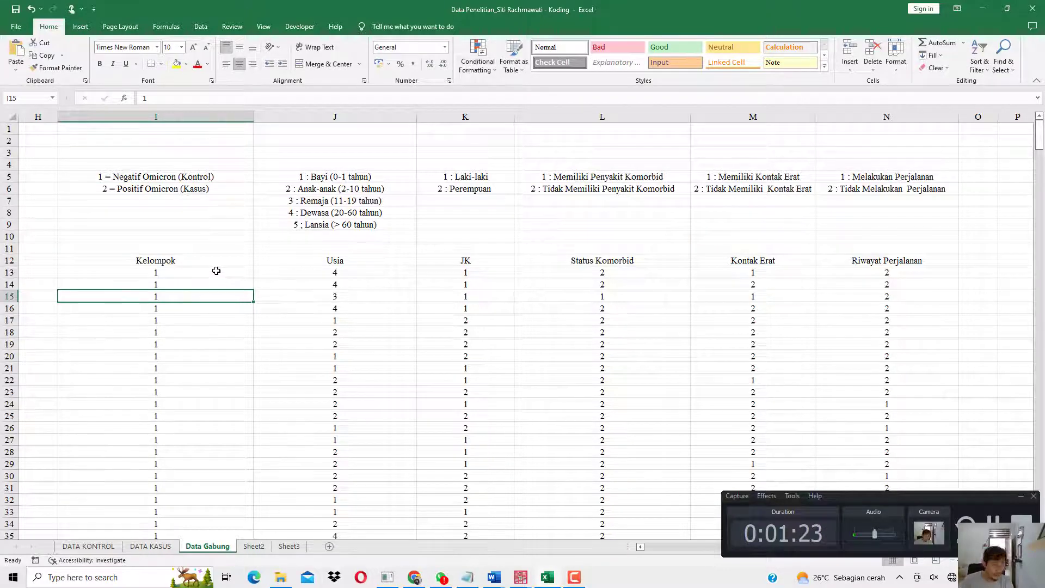
Try replacing the first two Kelompok codes in I13 and I14 with the text "Negatif Omicron", and undo both entries.
drag(215, 272, 854, 366)
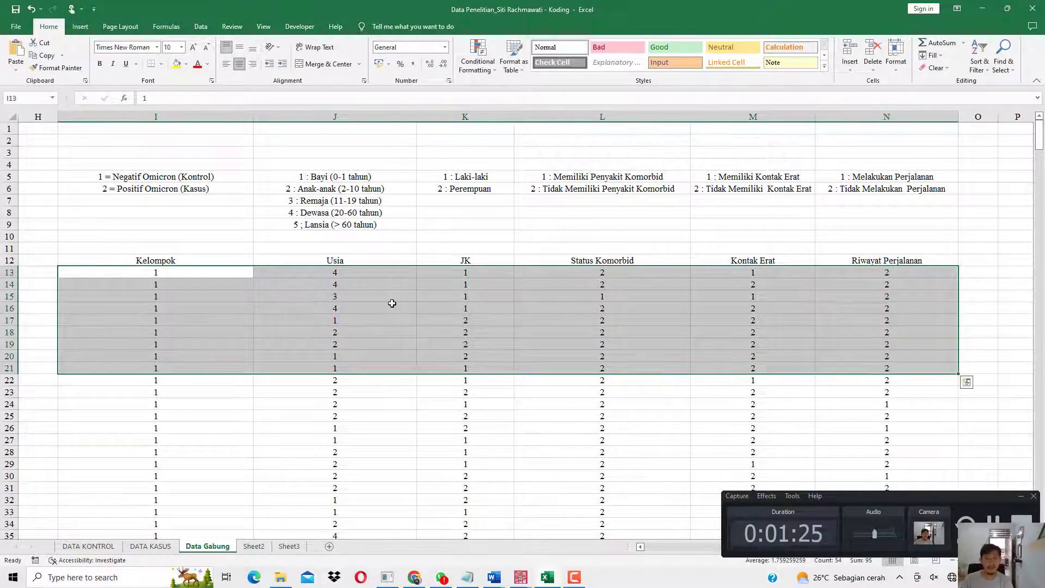
scroll(391, 303, down, 1)
click(213, 237)
text(Ne)
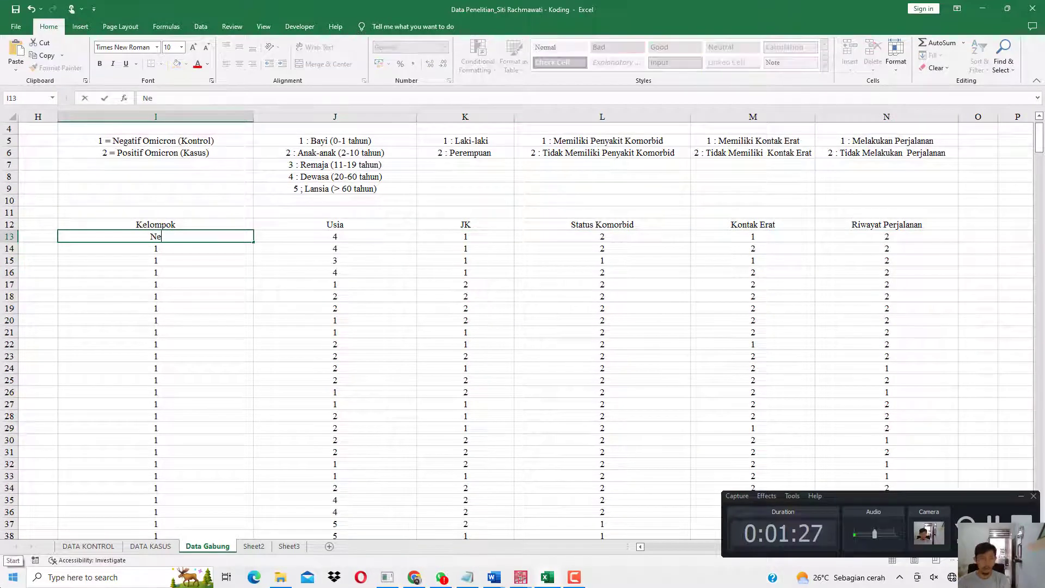
text(gatif Omicron)
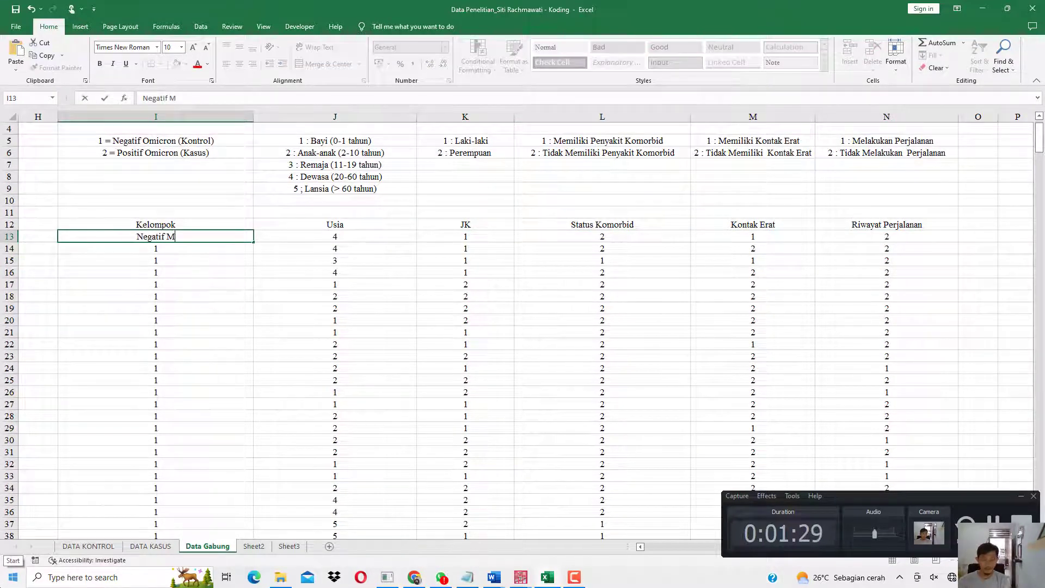
key(Return)
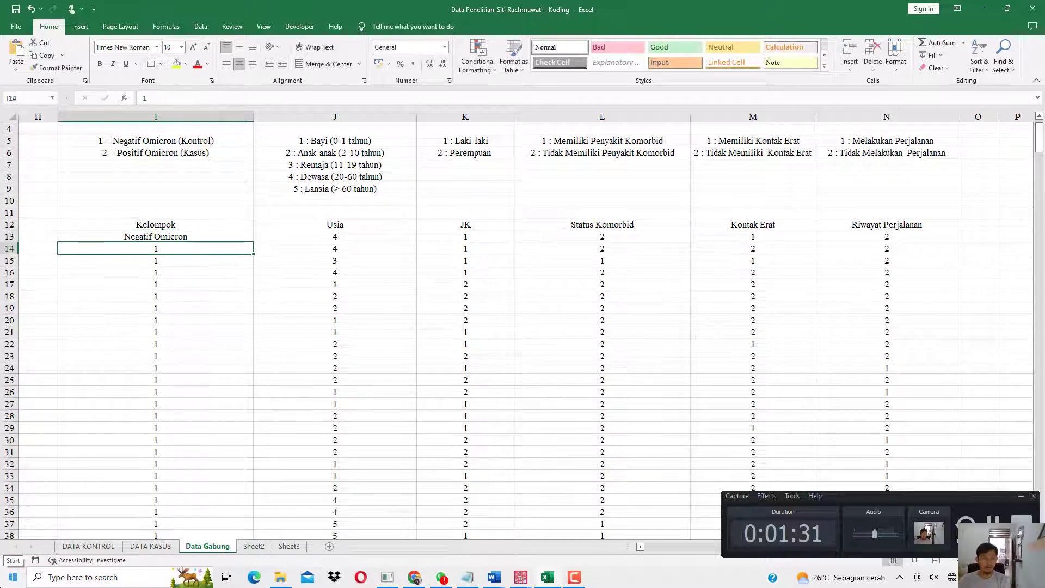
text(Negatif Omicron)
key(Return)
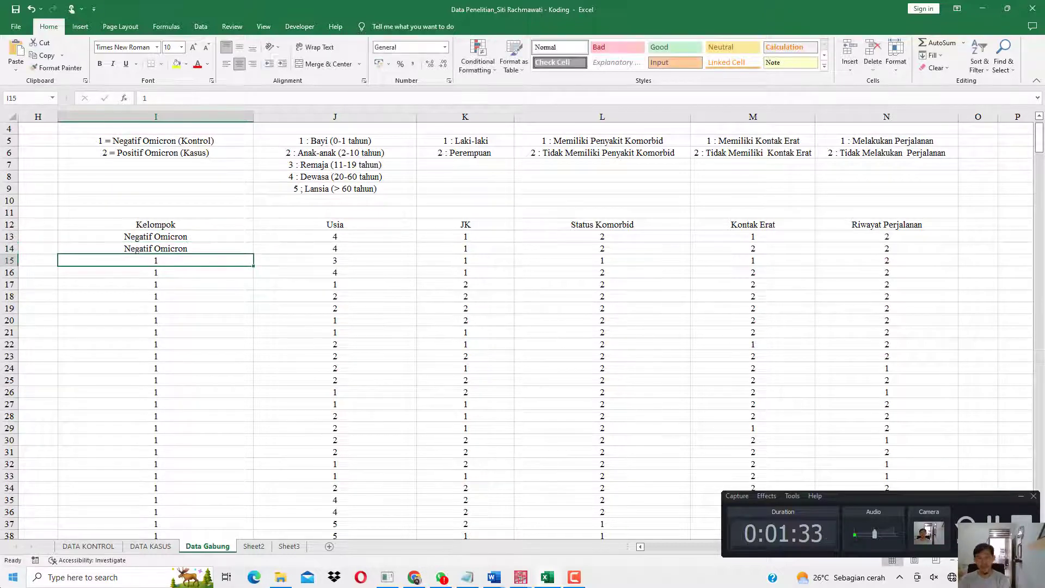
key(ctrl+z)
key(ctrl+z)
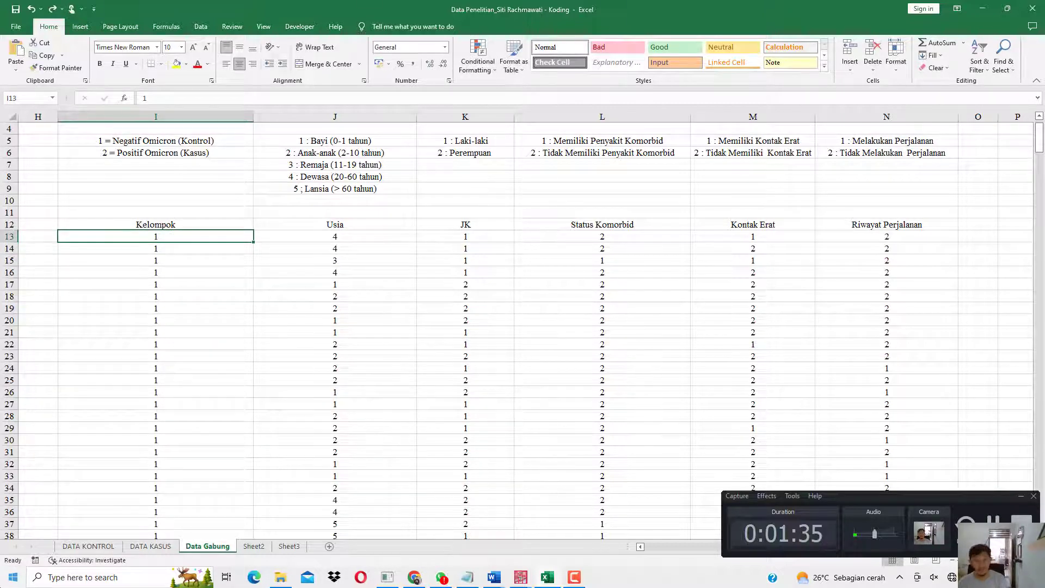
Switch to the SPSS dataset Data SPSS.sav and toggle its value labels repeatedly to compare numeric codes with their text labels.
click(537, 578)
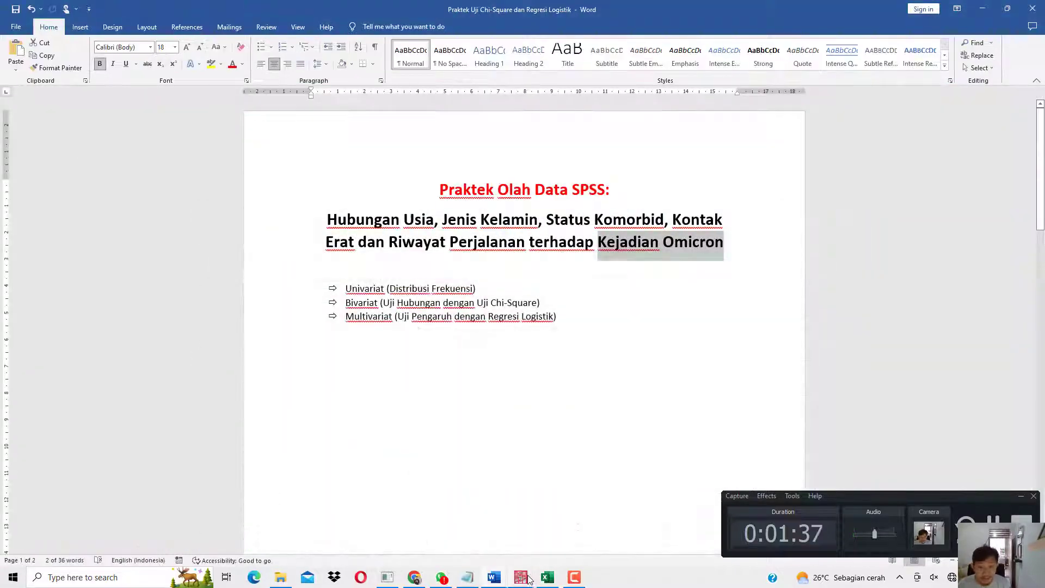
mouse_move(522, 577)
click(584, 517)
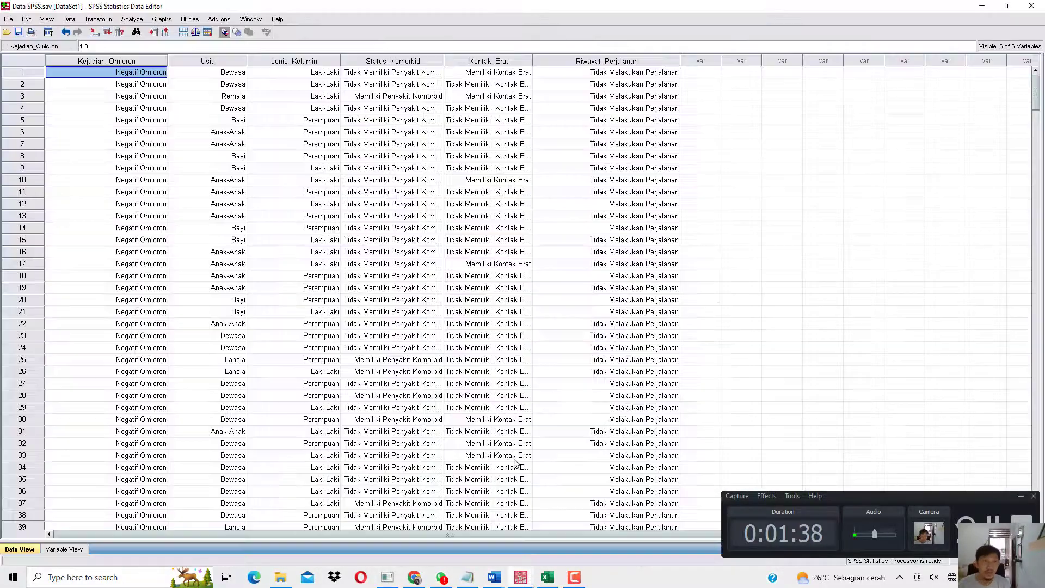
click(224, 33)
click(224, 32)
click(224, 32)
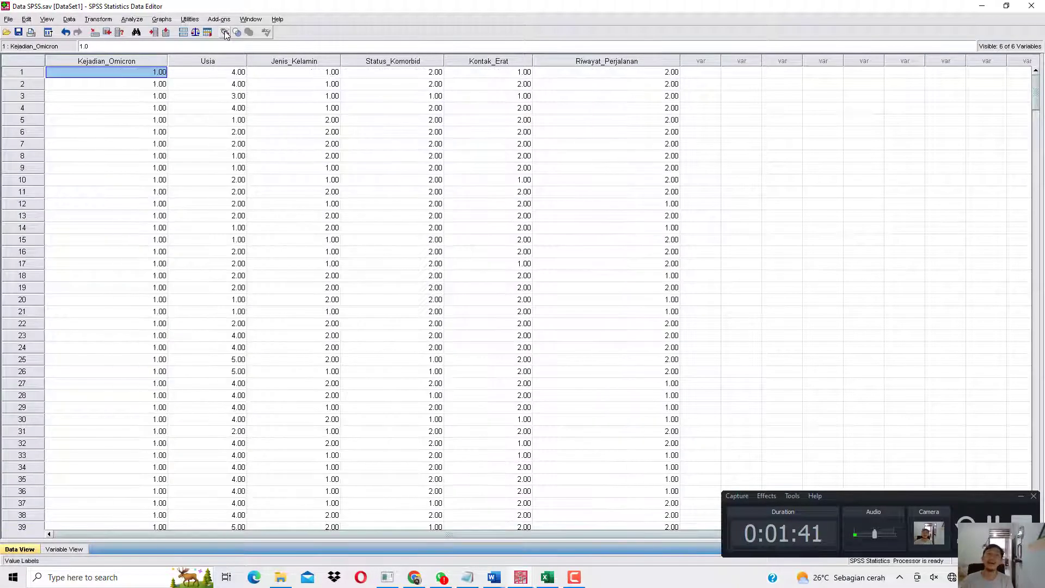
click(224, 32)
click(224, 32)
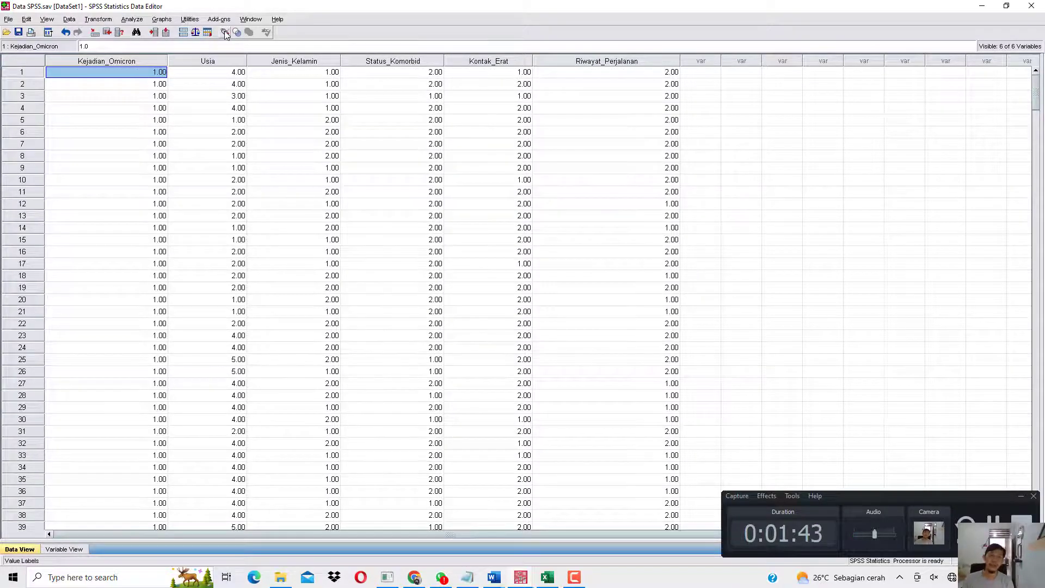
click(224, 32)
click(224, 32)
click(224, 32)
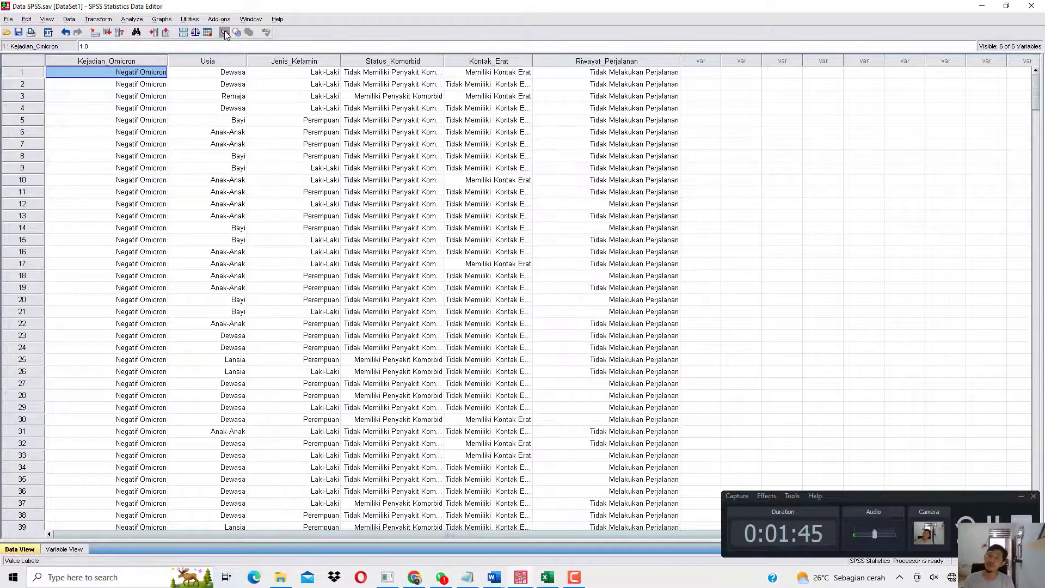
click(225, 32)
click(982, 6)
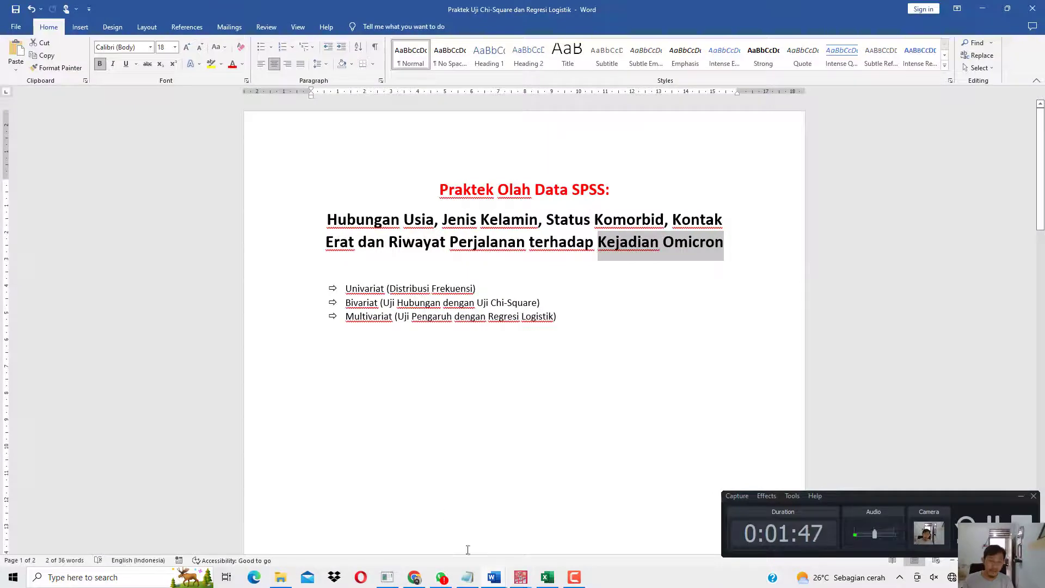
Return to the Excel workbook and examine the variable headers, code legends and Kelompok values down through the control and case rows.
click(547, 577)
click(335, 304)
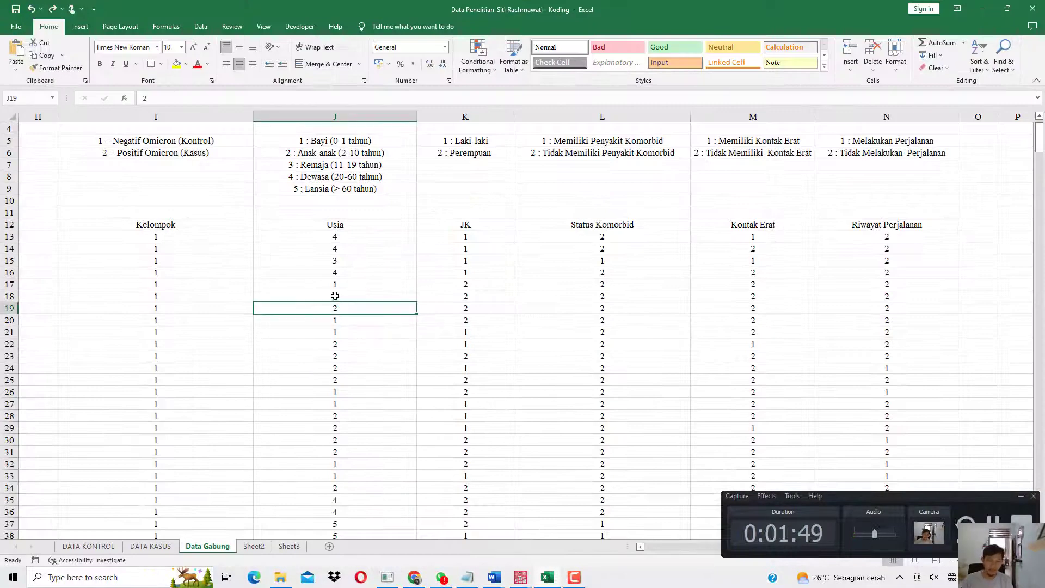
drag(218, 230, 821, 238)
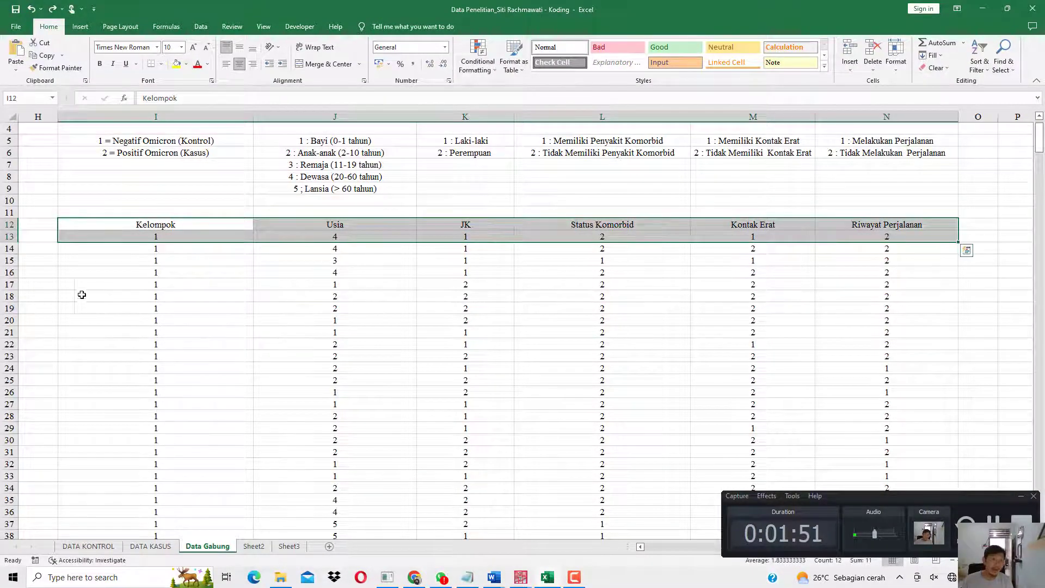
drag(81, 288, 893, 417)
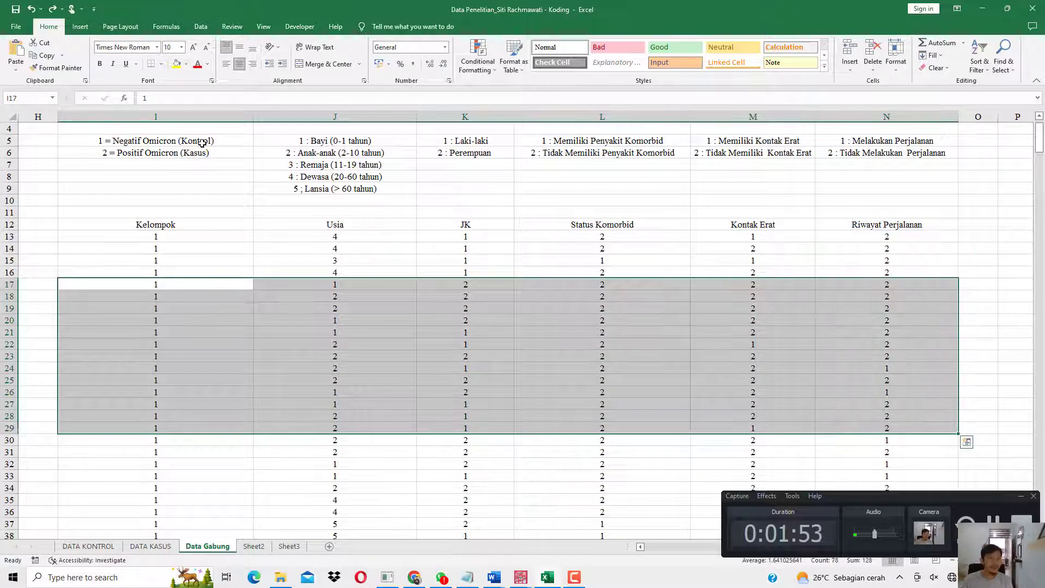
click(203, 144)
click(341, 141)
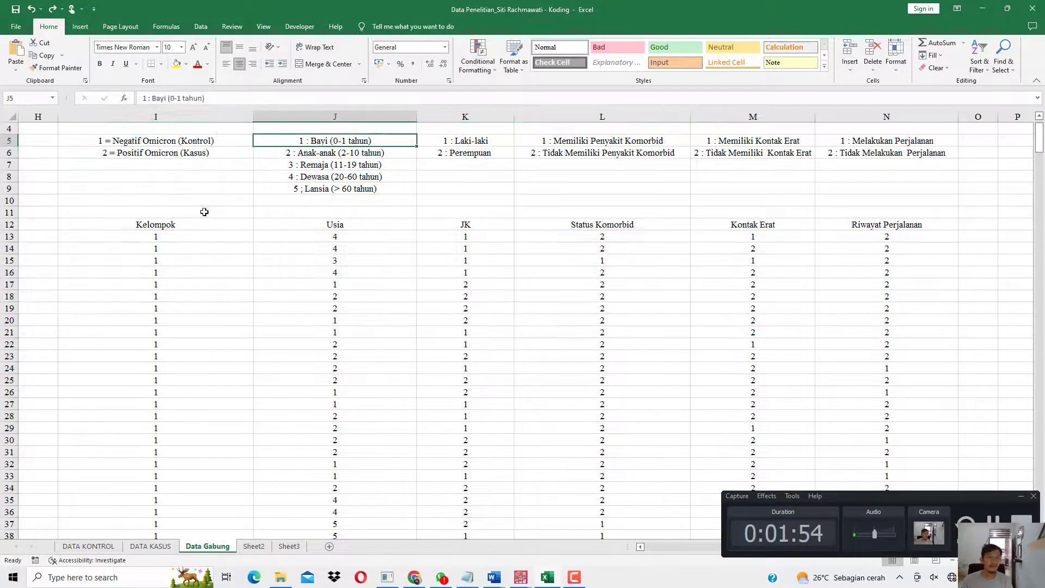
click(184, 238)
click(222, 141)
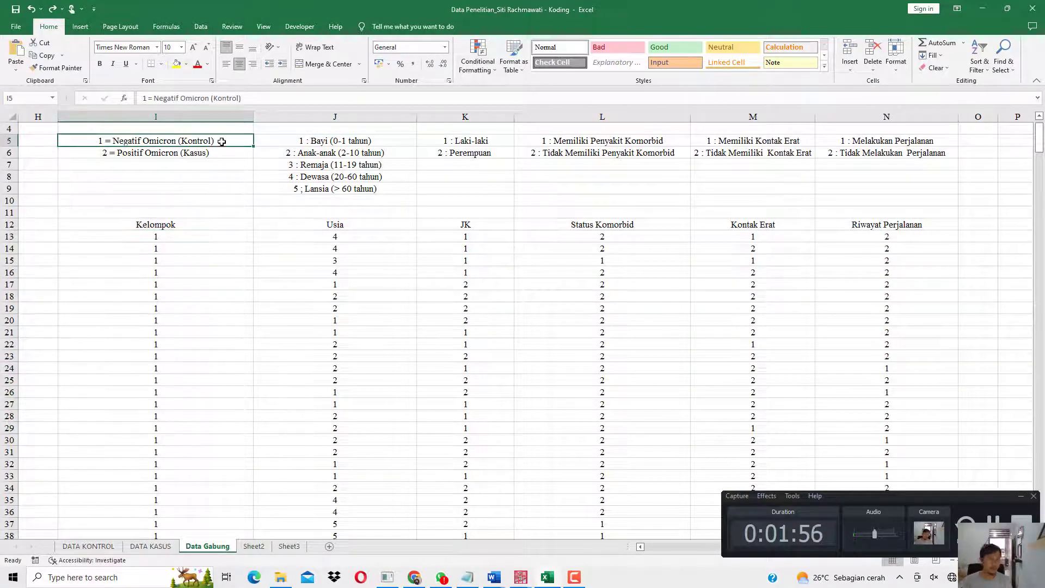
click(185, 272)
scroll(184, 273, down, 1)
scroll(185, 273, down, 20)
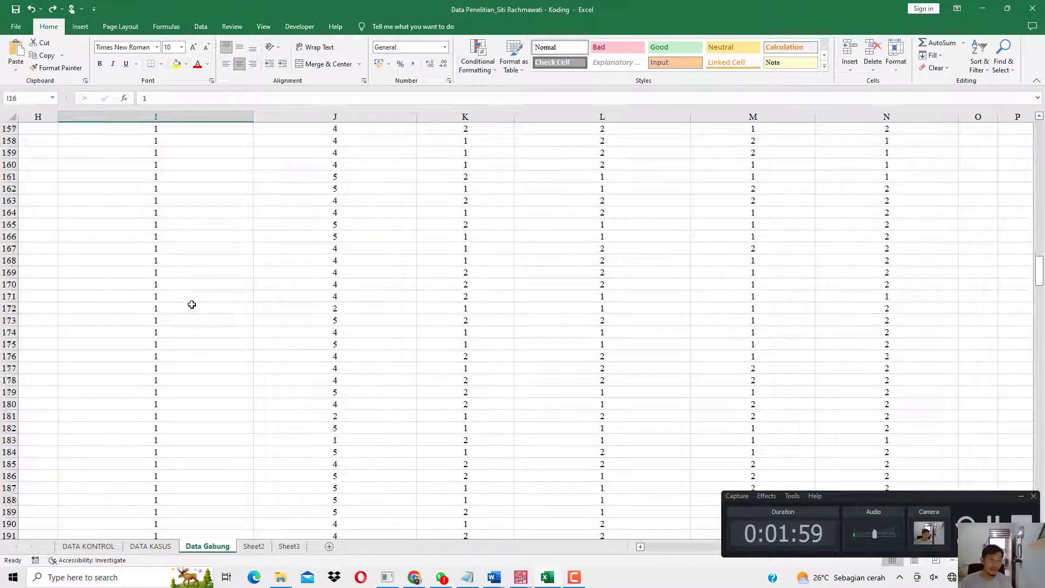
scroll(195, 311, down, 20)
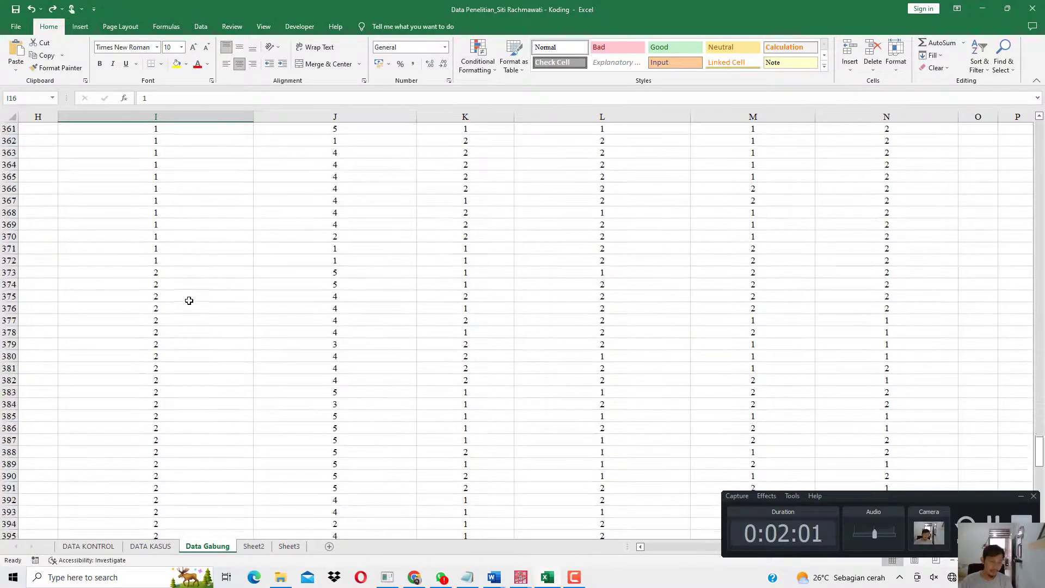
click(167, 346)
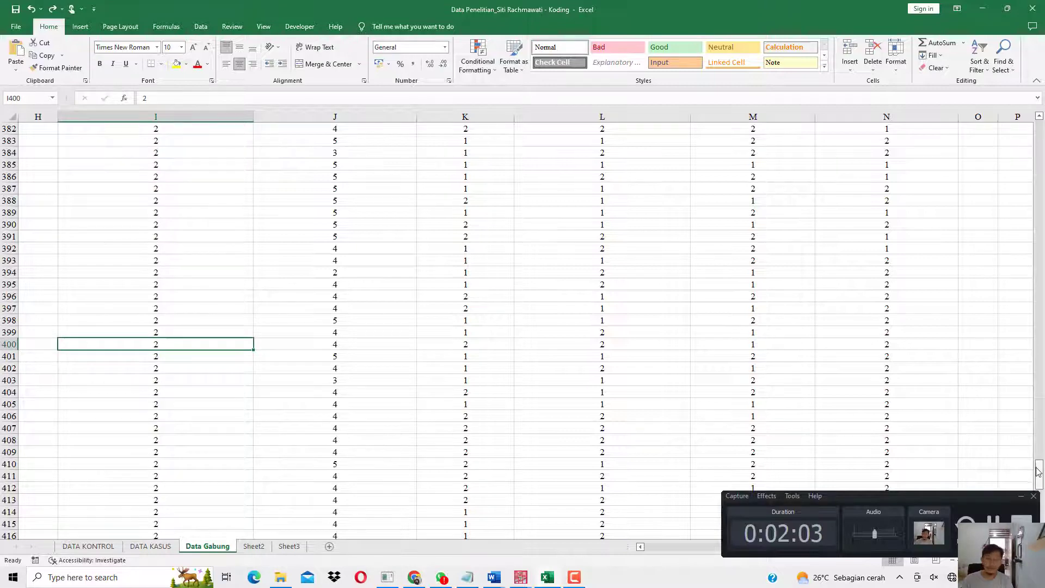
Add a "No" header in H12 and number the data rows sequentially from 1 to 450 down column H.
drag(1040, 472, 1040, 133)
click(46, 262)
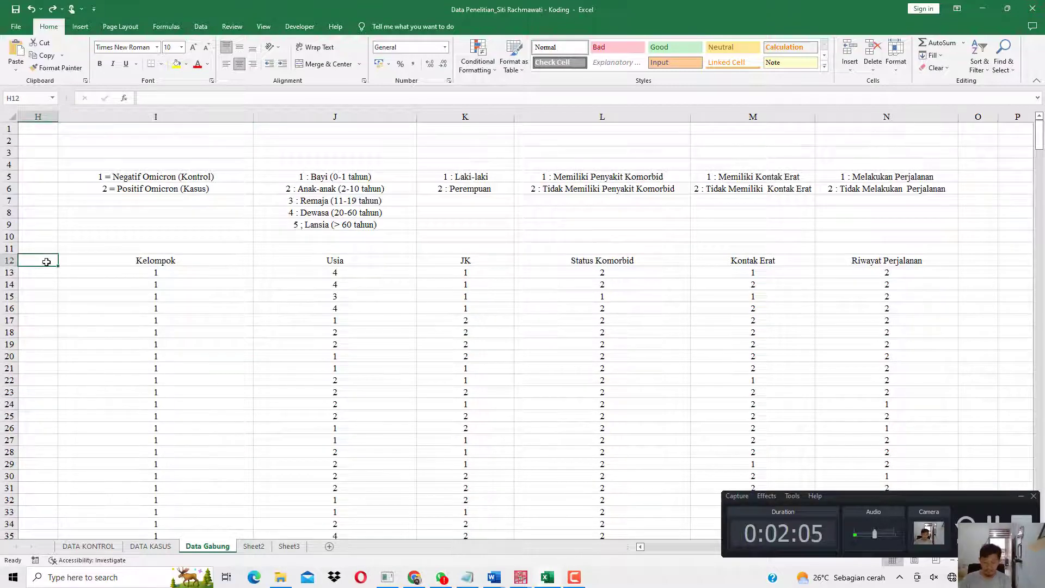
text(No)
key(Return)
text(1)
key(Return)
text(2)
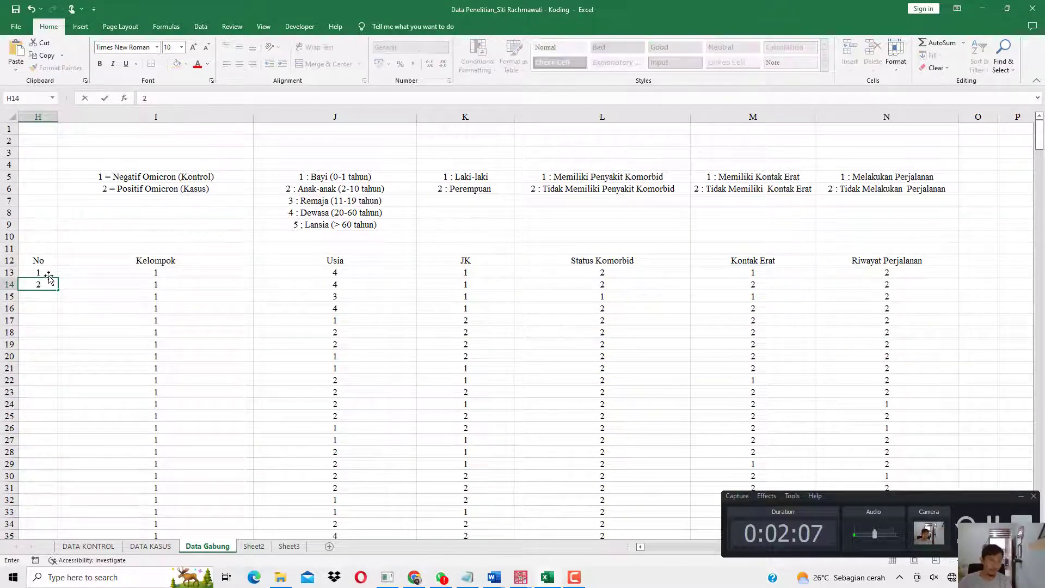
drag(48, 272, 91, 522)
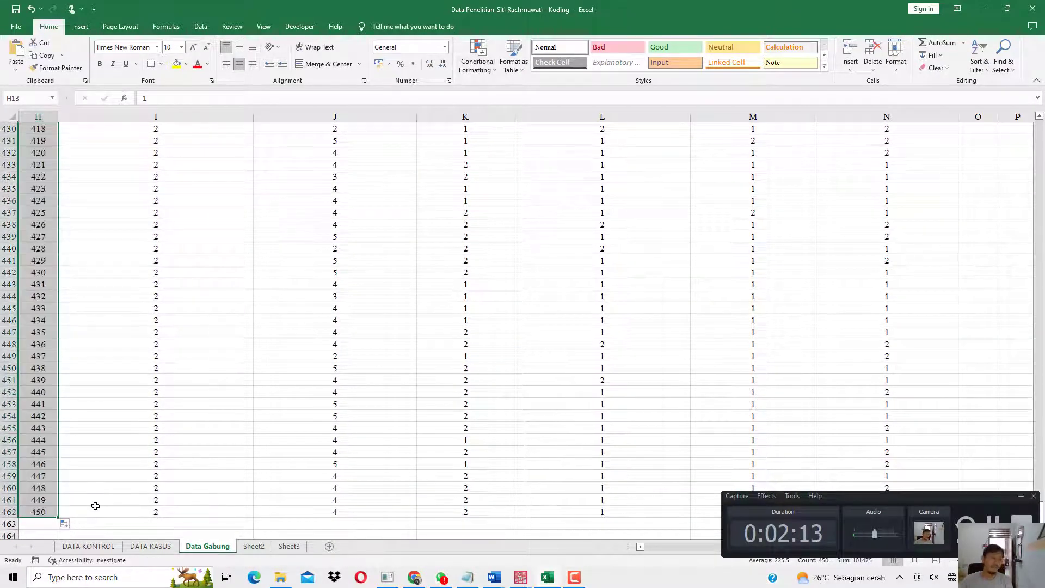
scroll(184, 343, up, 15)
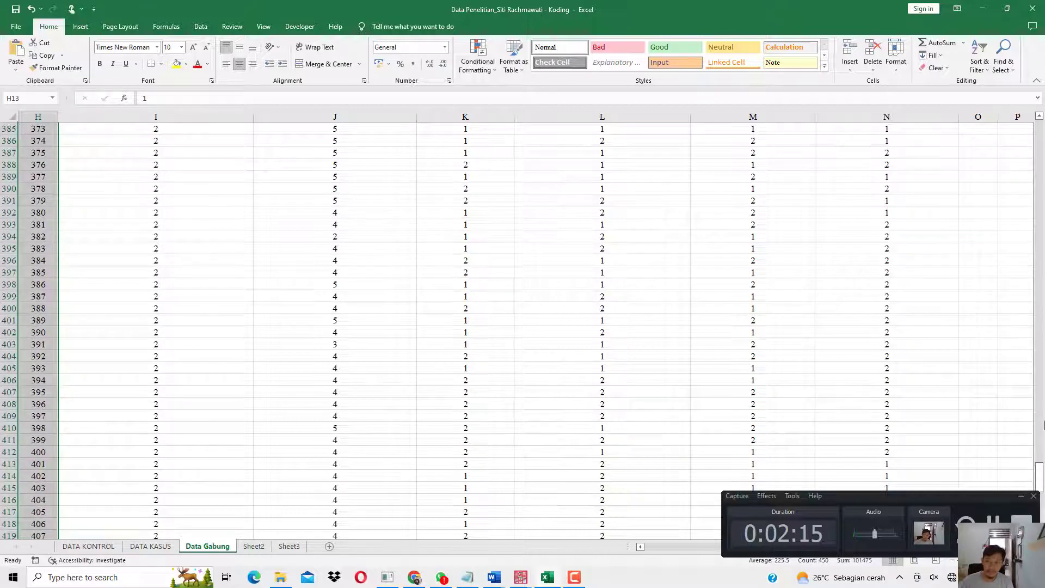
drag(1040, 467, 1040, 121)
Select the coded data rows I13:N24 in Excel, then switch to the SPSS dataset and turn its value labels on.
click(212, 298)
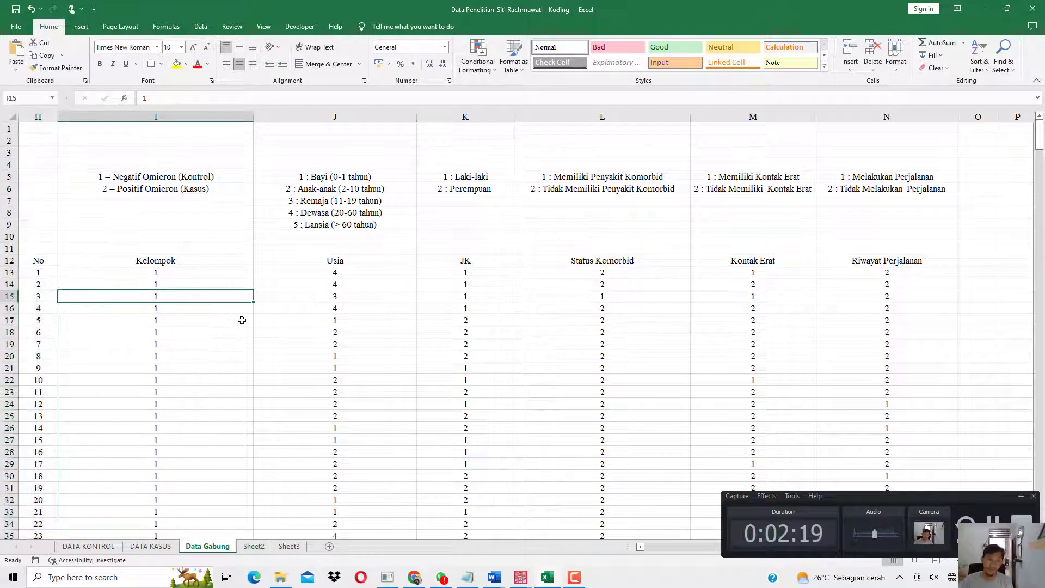
drag(198, 271, 838, 404)
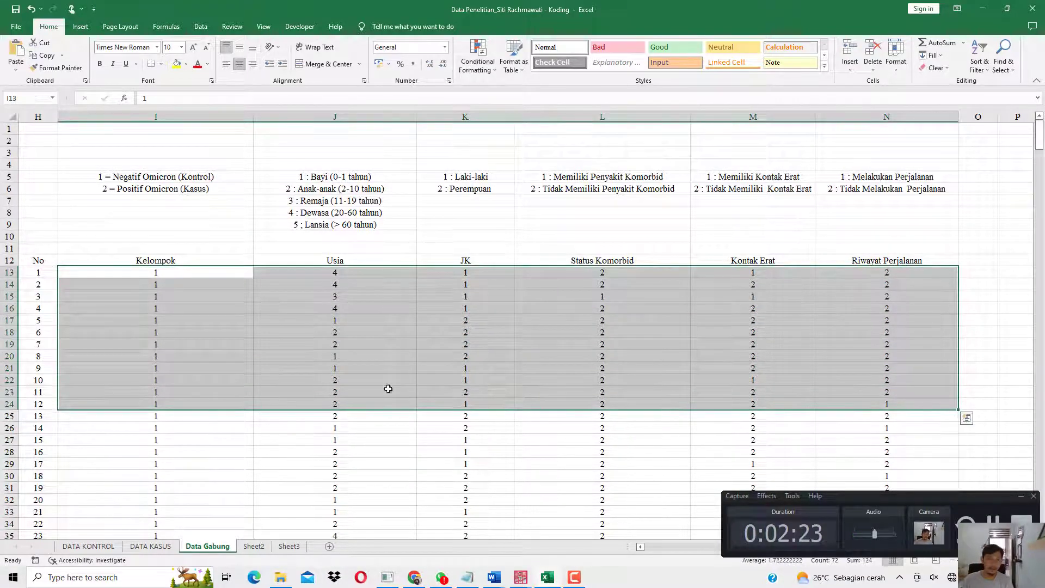
click(521, 577)
click(569, 517)
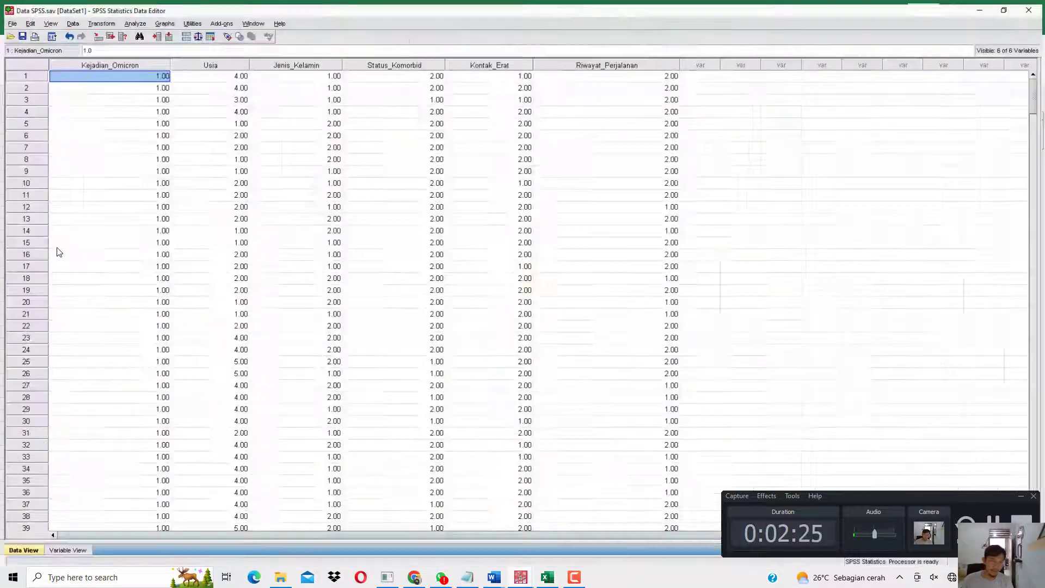
click(223, 34)
click(223, 35)
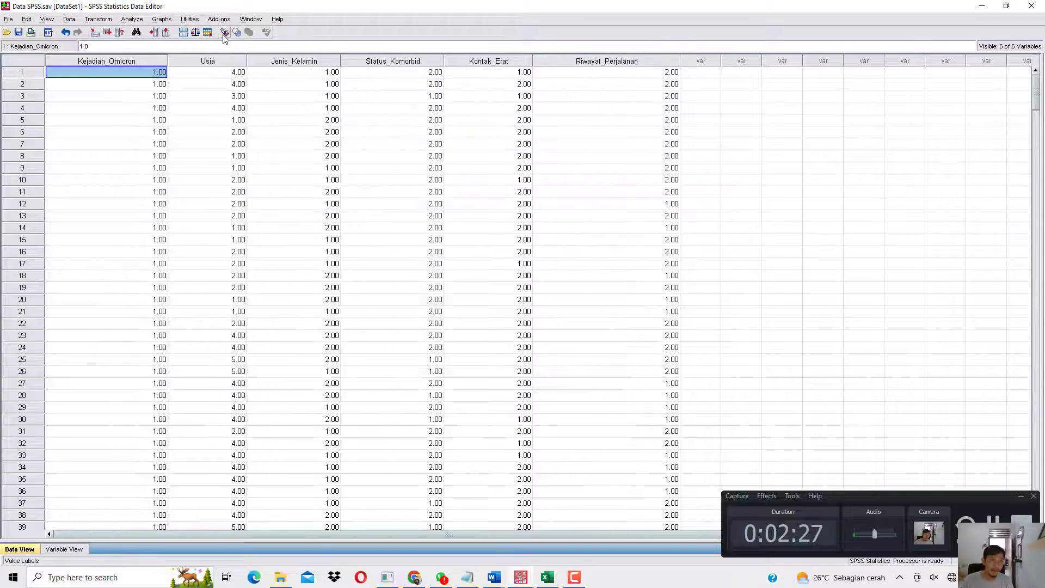
click(223, 34)
Show the SPSS variable definitions and widen the Label and Values columns so their contents can be read in full.
click(63, 549)
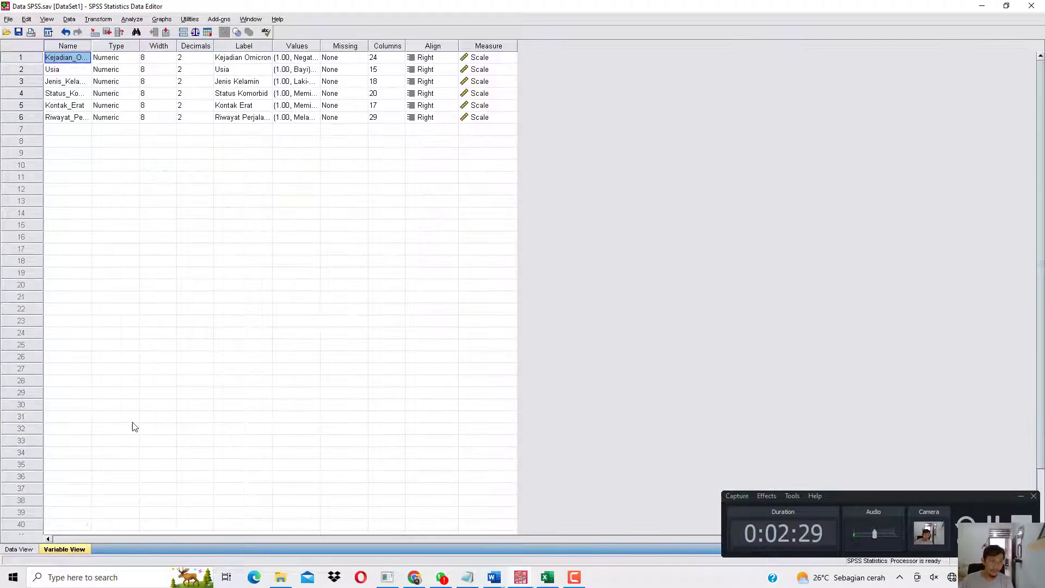
drag(272, 46, 518, 57)
click(247, 60)
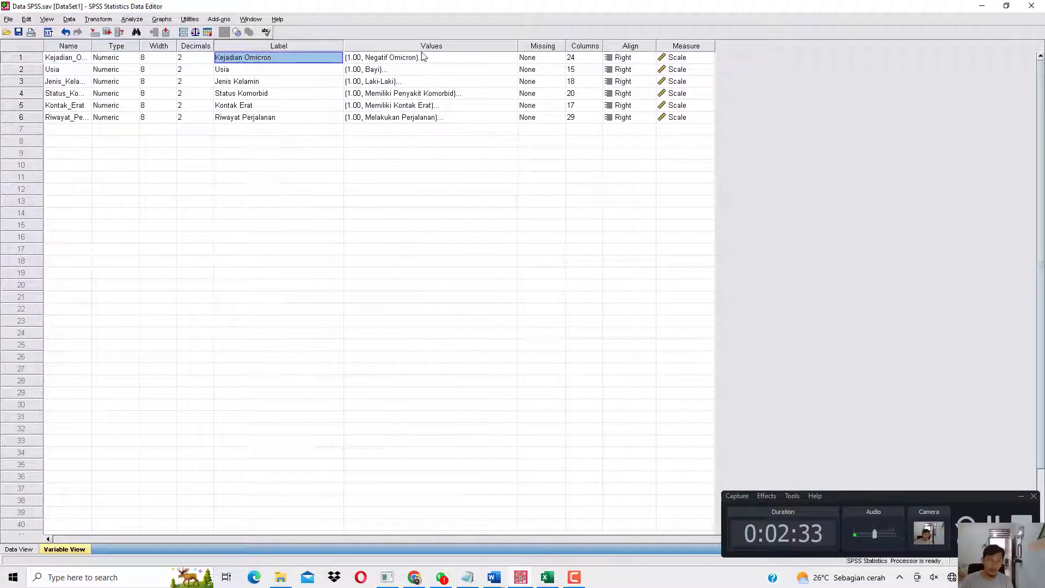
Examine the value labels for codes 1.00 and 2.00 of Kejadian Omicron and close the dialog.
click(438, 57)
click(514, 58)
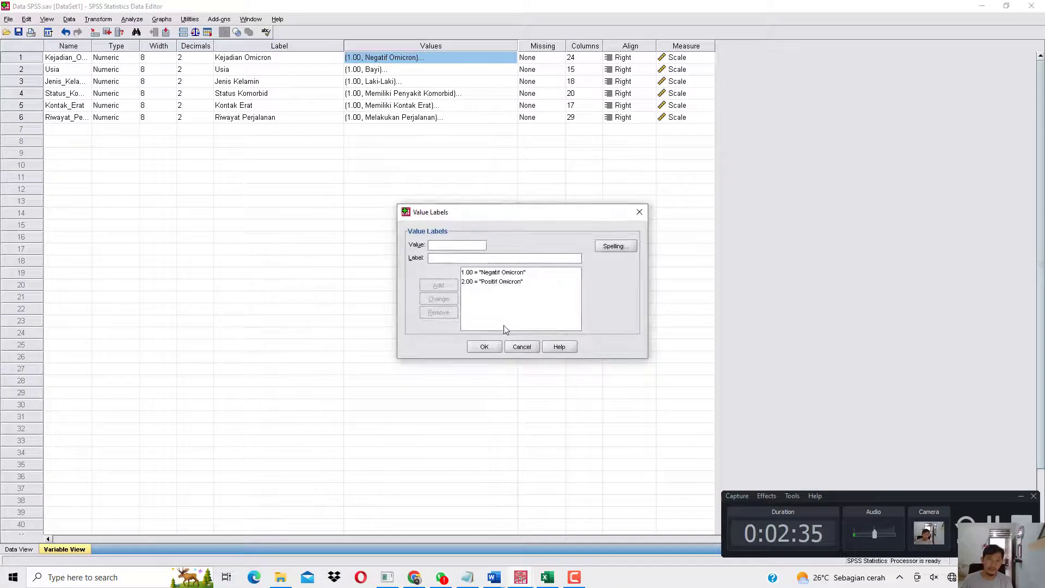
click(506, 274)
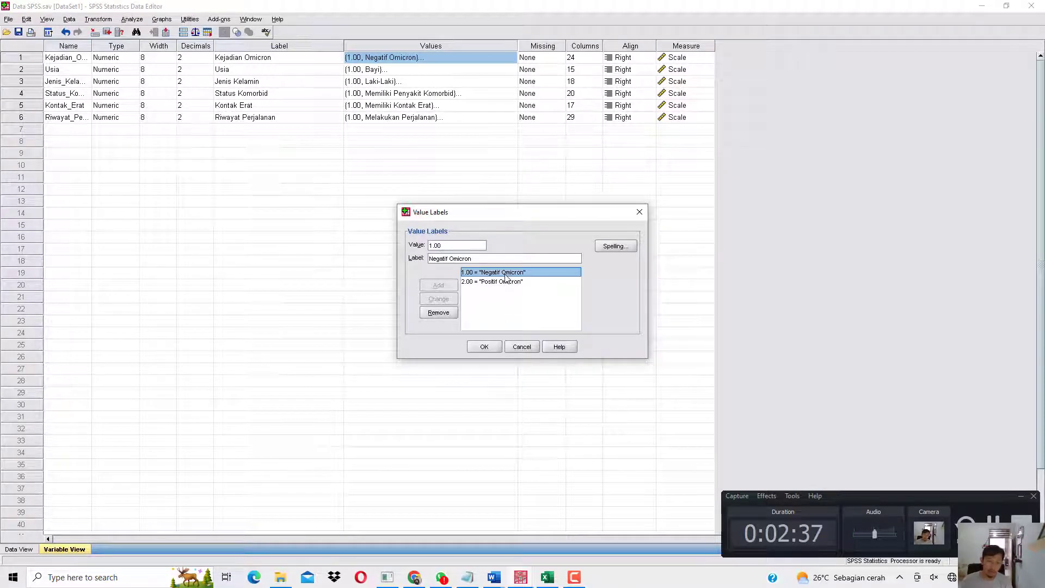
click(506, 282)
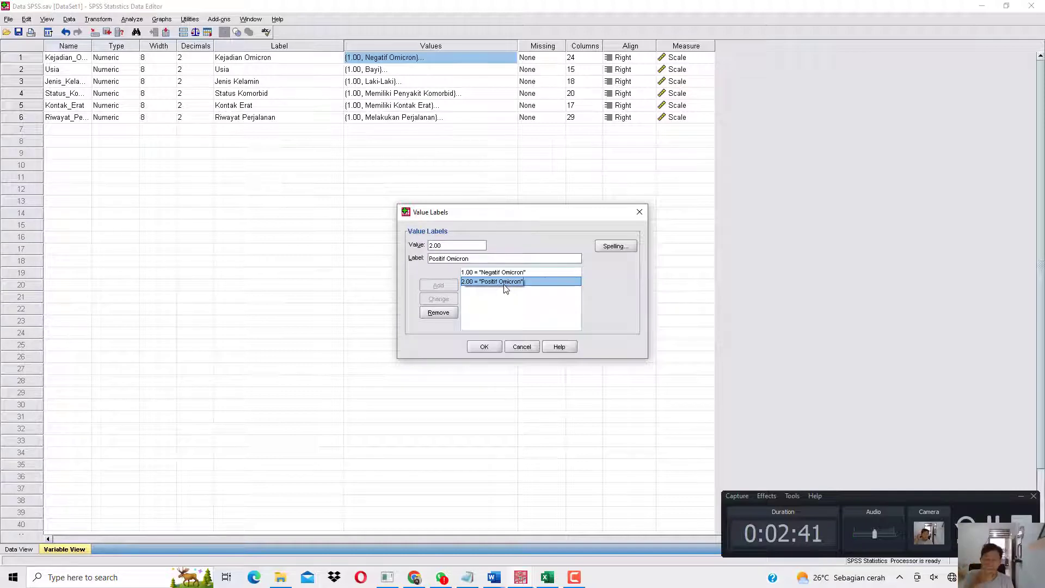
click(483, 348)
Examine the value labels defined for the Usia age categories, close the dialog and return to the labelled data.
click(385, 73)
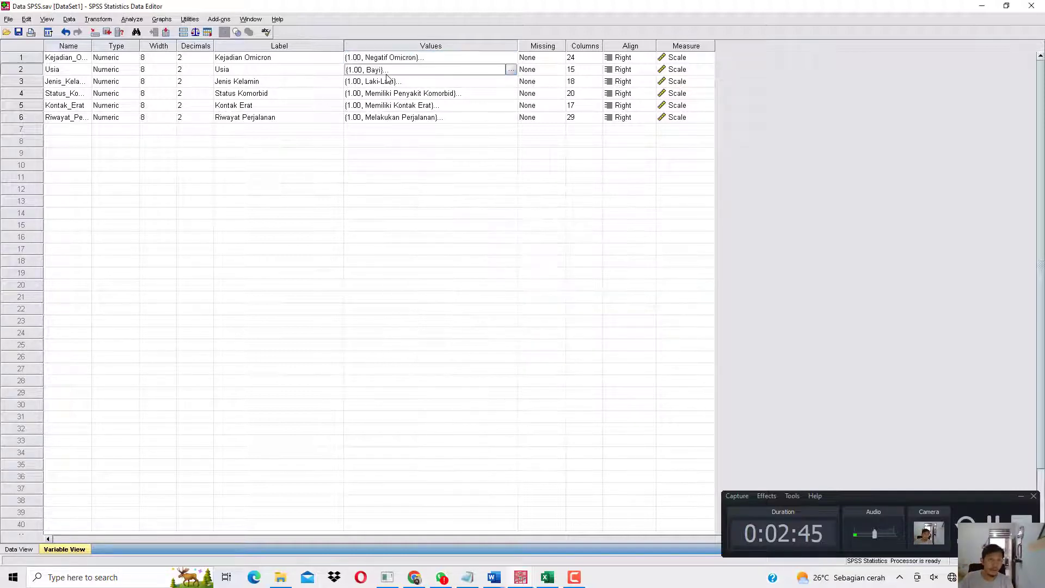
click(512, 70)
click(484, 281)
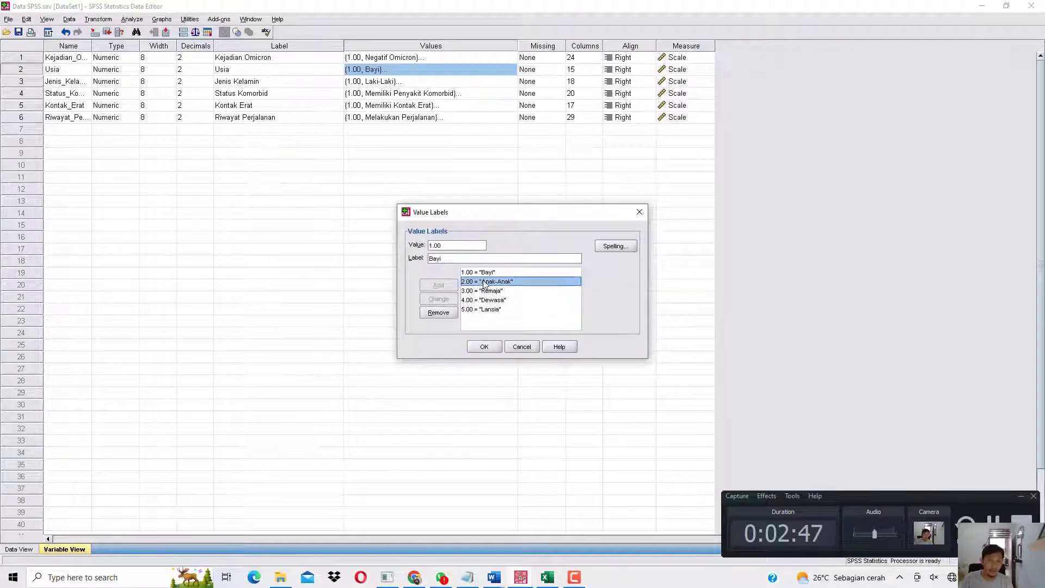
click(486, 273)
click(481, 282)
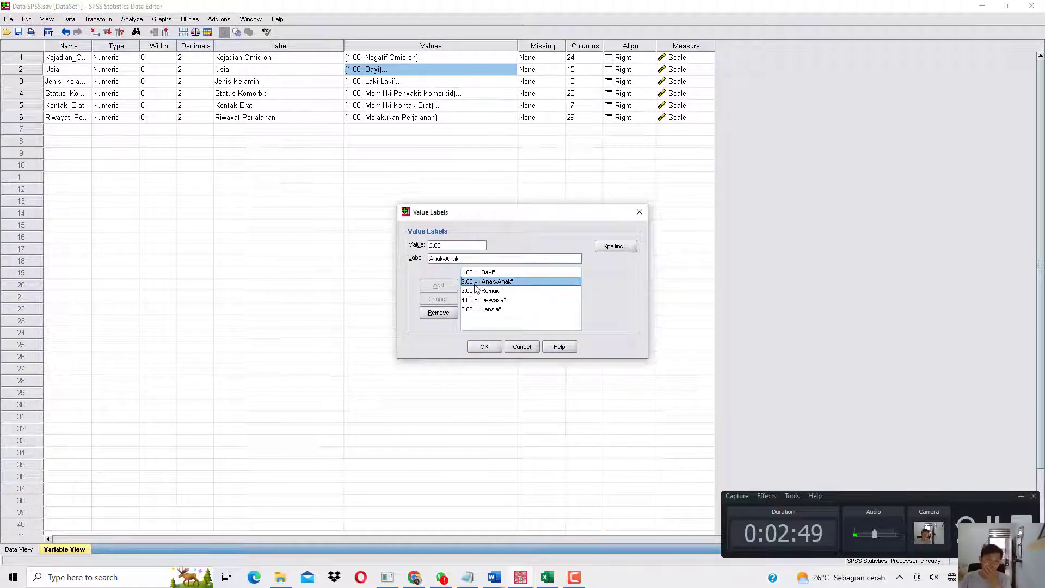
click(491, 348)
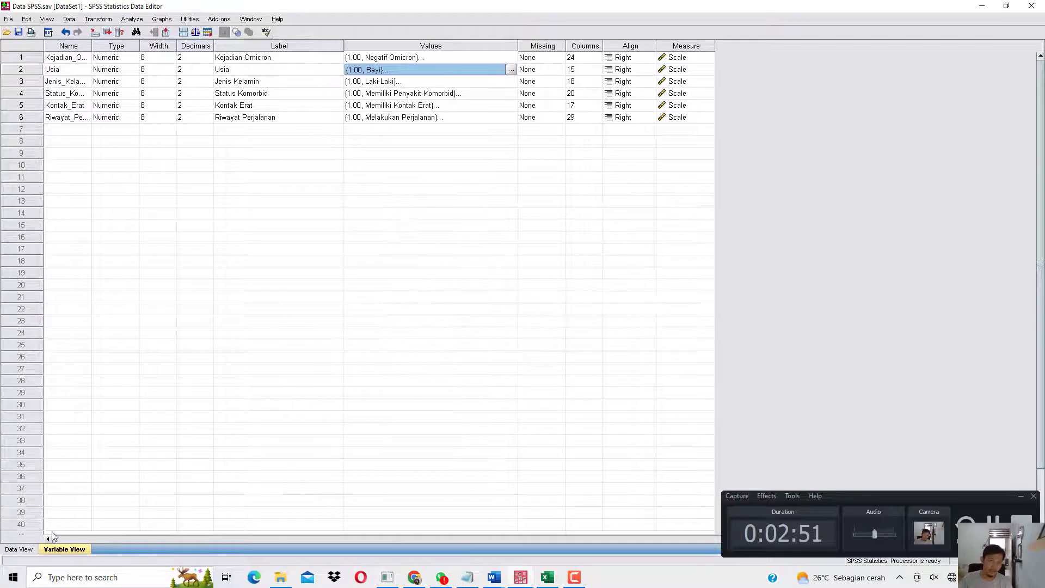
click(20, 549)
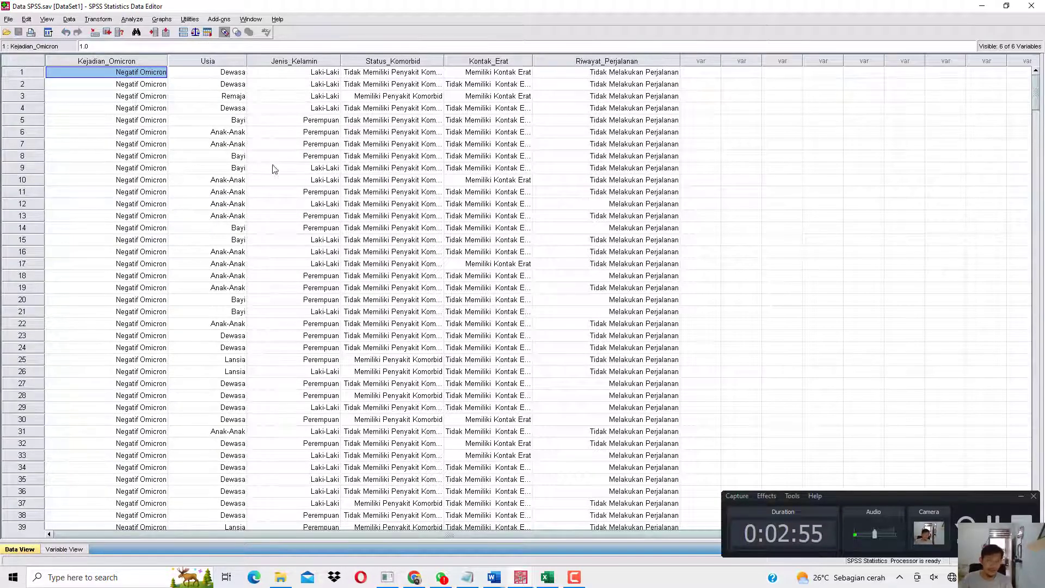
Switch to the Word document Praktek Uji Chi-Square dan Regresi Logistik and add the bold heading "UNIVARIAT (KONTROL DAN KASUS)" on page 2.
mouse_move(494, 577)
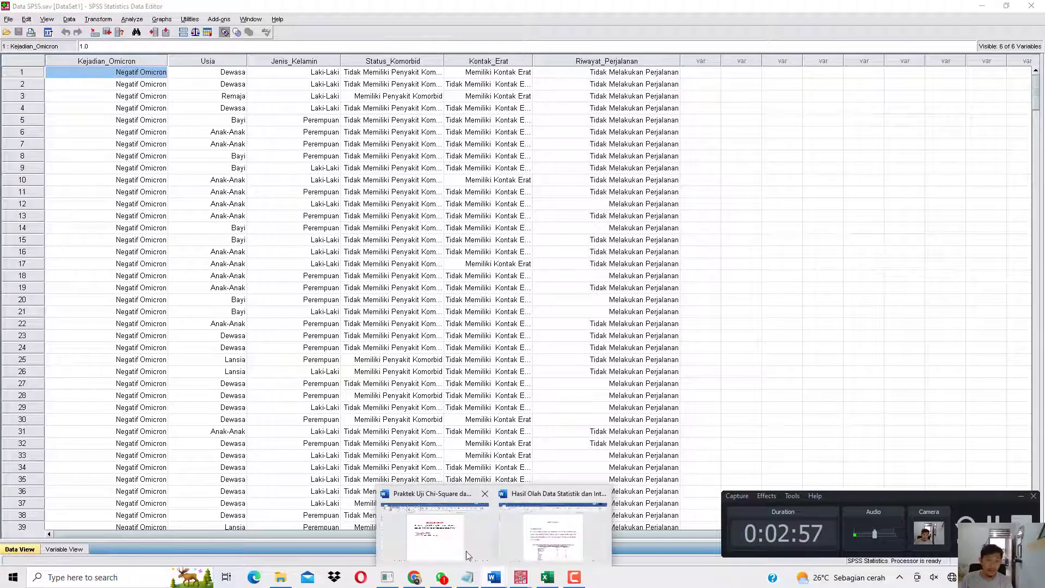
click(460, 535)
scroll(474, 463, down, 10)
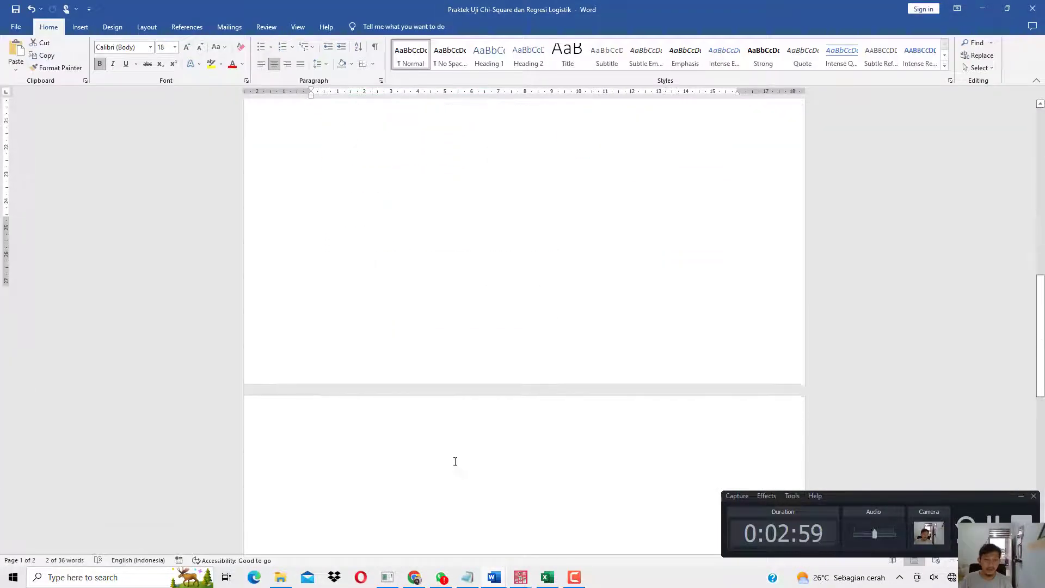
click(411, 330)
text(UN)
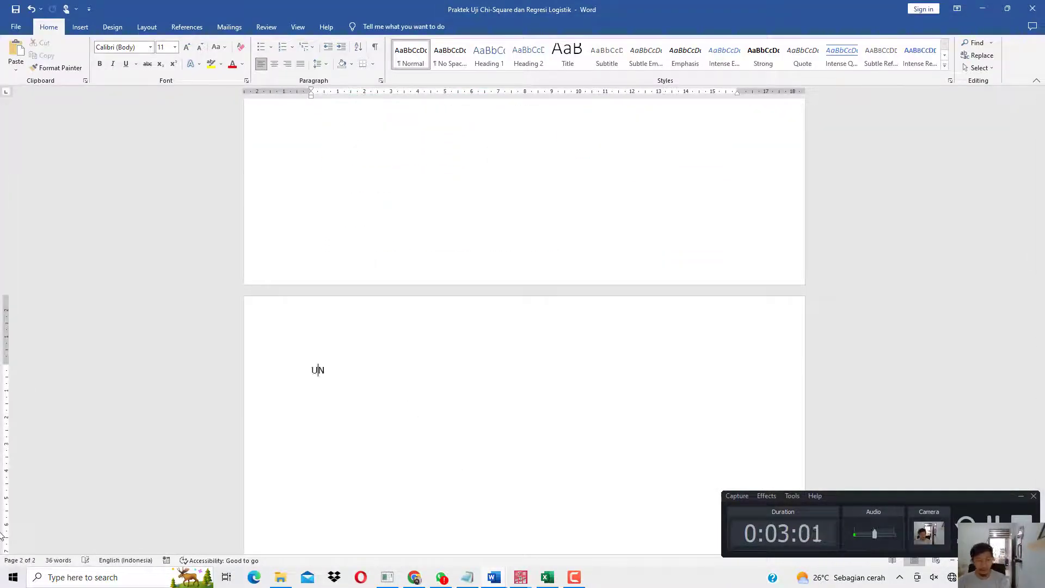
text(IVARIAT (KONTROL)
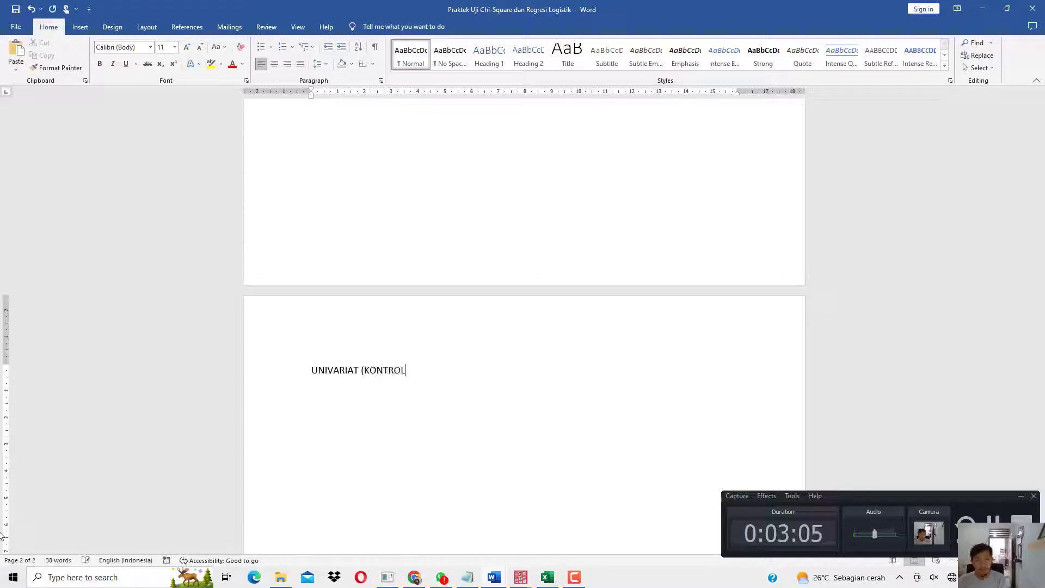
text( DAN KASUS)
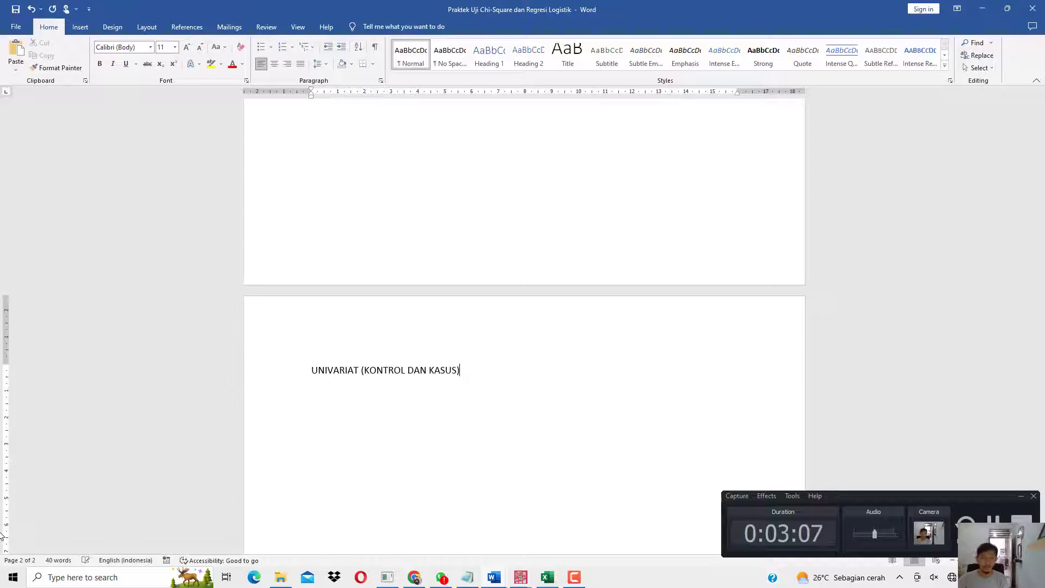
key(shift+Home)
key(ctrl+b)
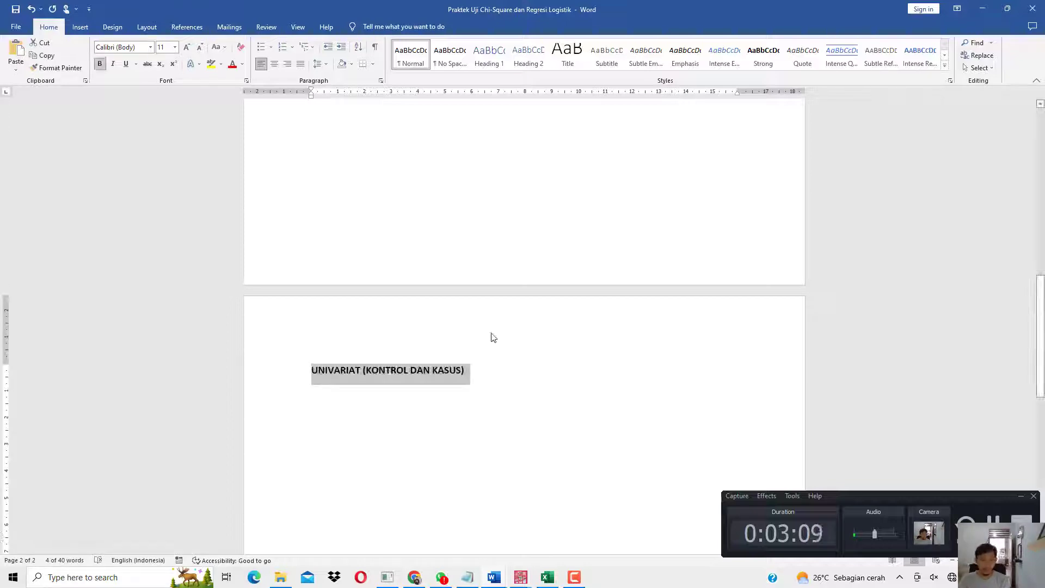
Switch back to the SPSS dataset and run Frequencies with frequency tables for all six variables.
click(516, 523)
mouse_move(520, 577)
click(580, 525)
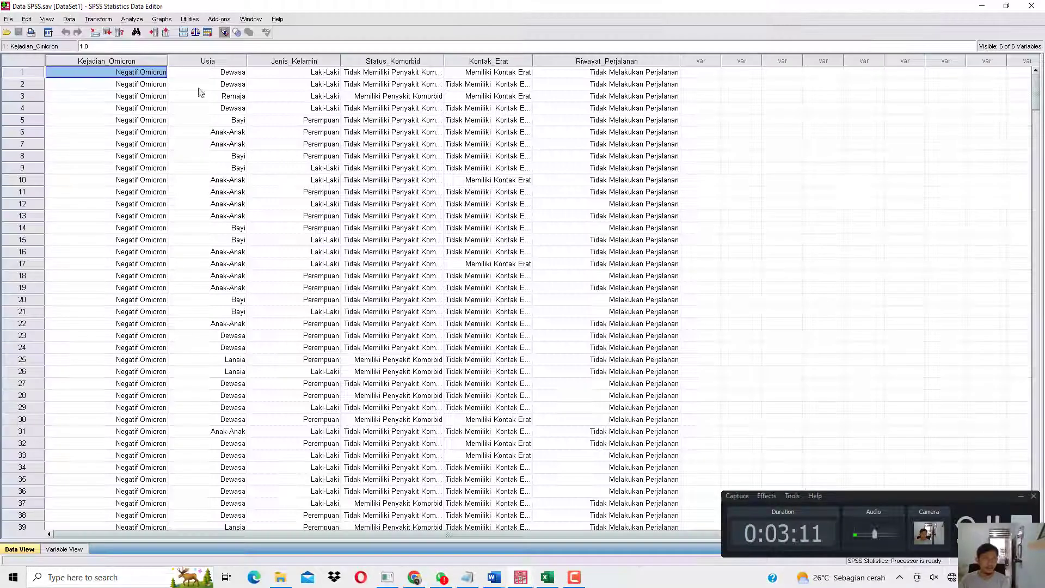
click(131, 19)
mouse_move(216, 45)
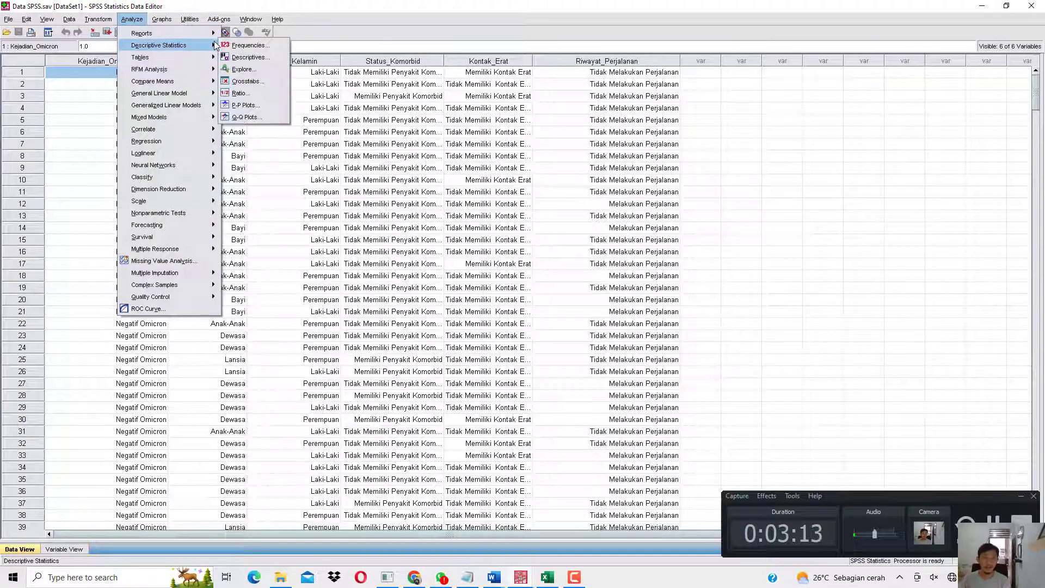
click(229, 46)
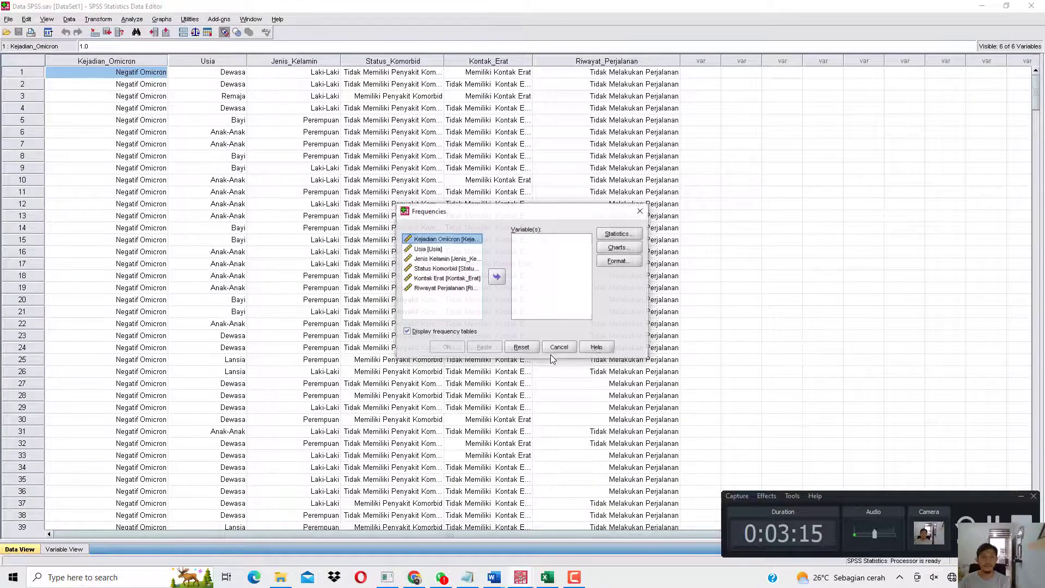
key(ctrl+a)
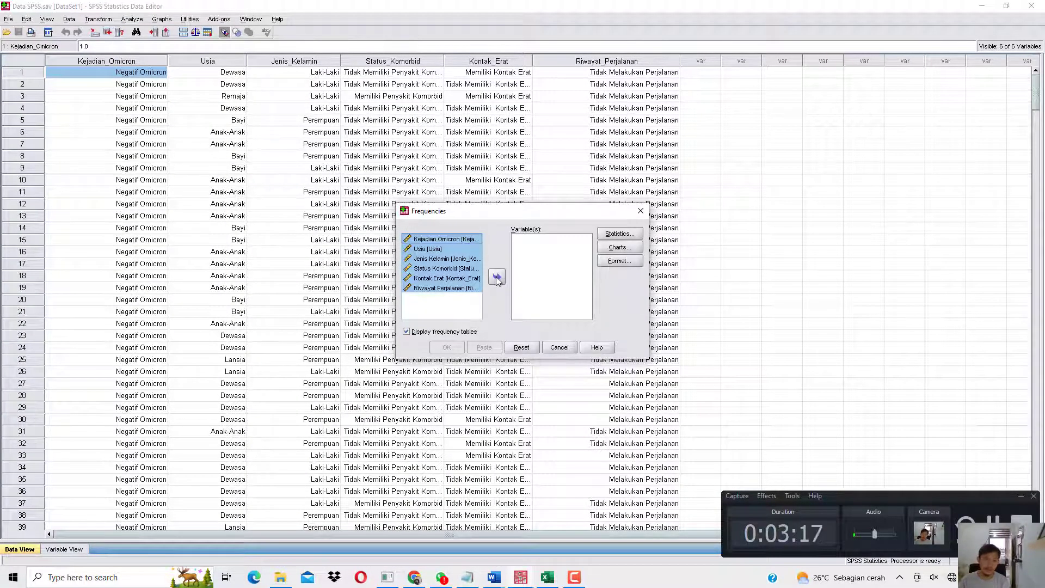
click(496, 277)
click(446, 347)
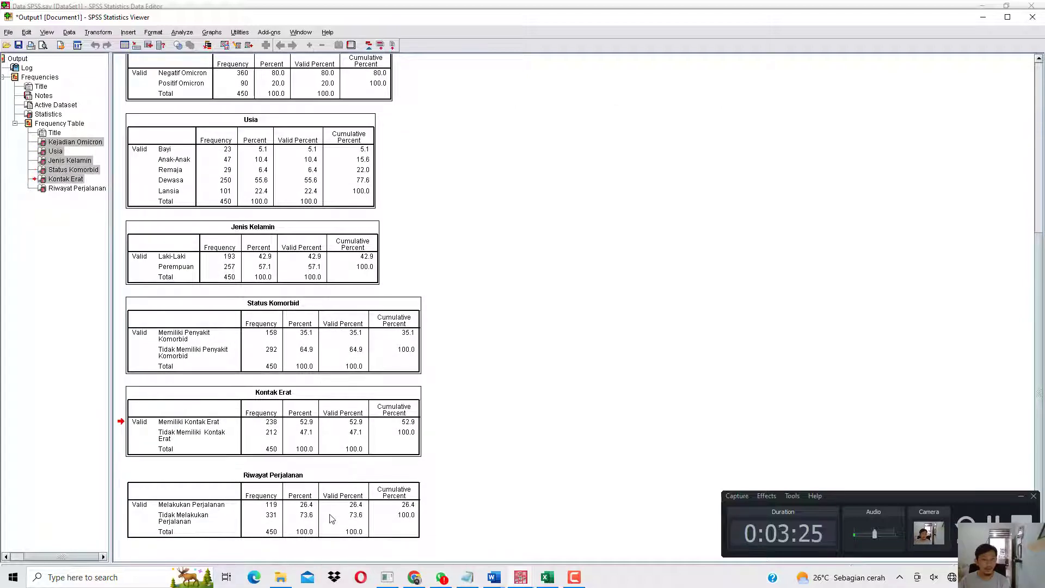
Copy the six frequency tables from the SPSS output into the Word document below the UNIVARIAT heading.
mouse_move(502, 581)
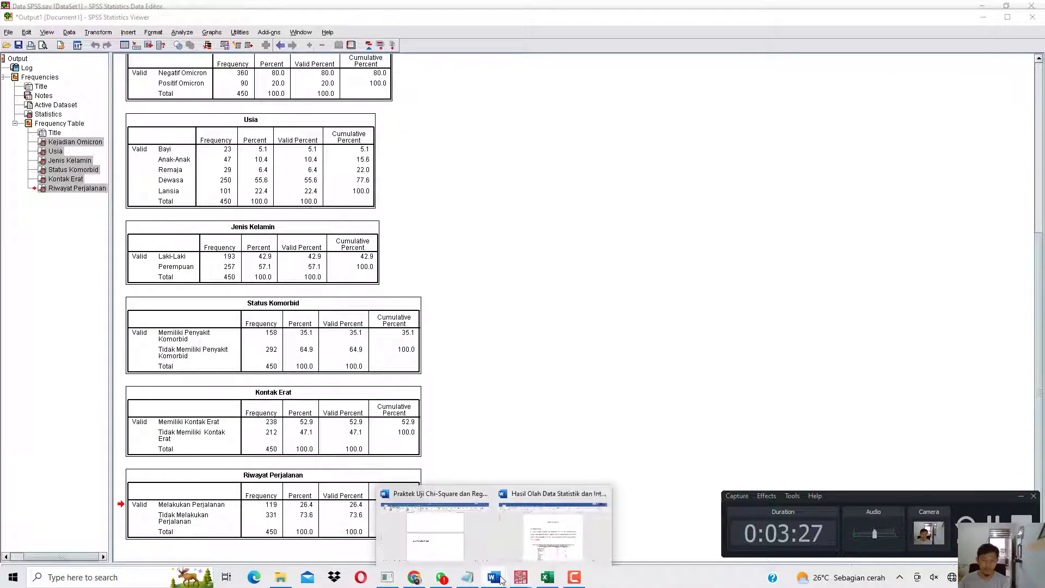
click(436, 531)
key(Return)
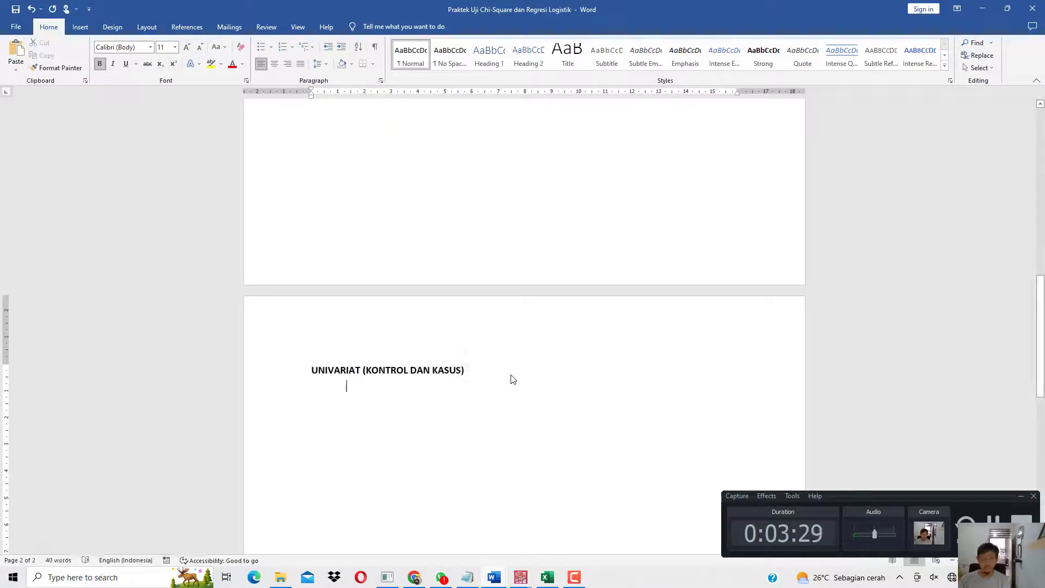
key(ctrl+v)
scroll(459, 353, up, 10)
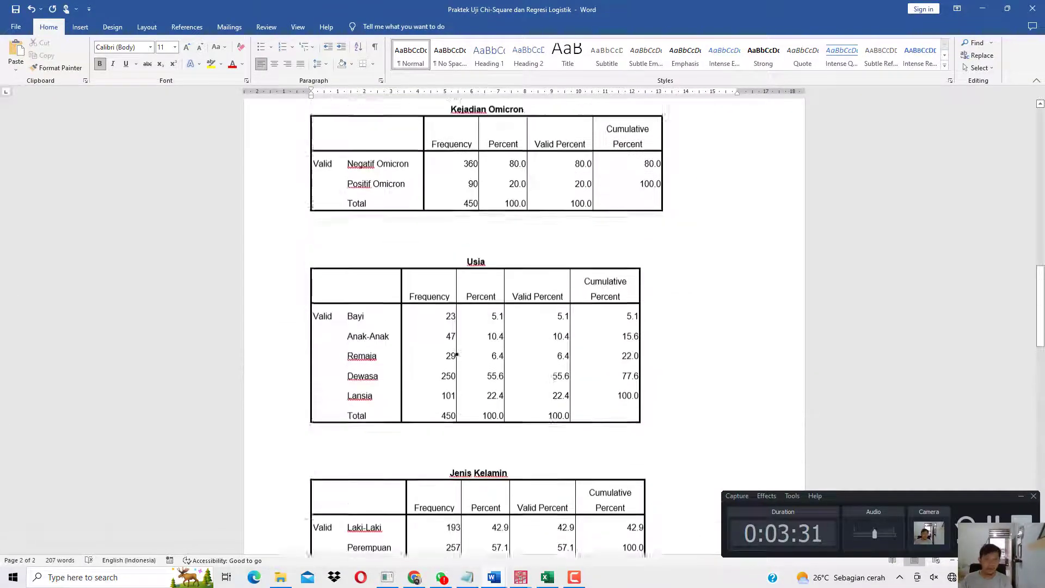
Examine the Negatif Omicron and Positif Omicron rows of the Kejadian Omicron table against the KONTROL DAN KASUS heading.
drag(367, 345, 468, 381)
click(385, 345)
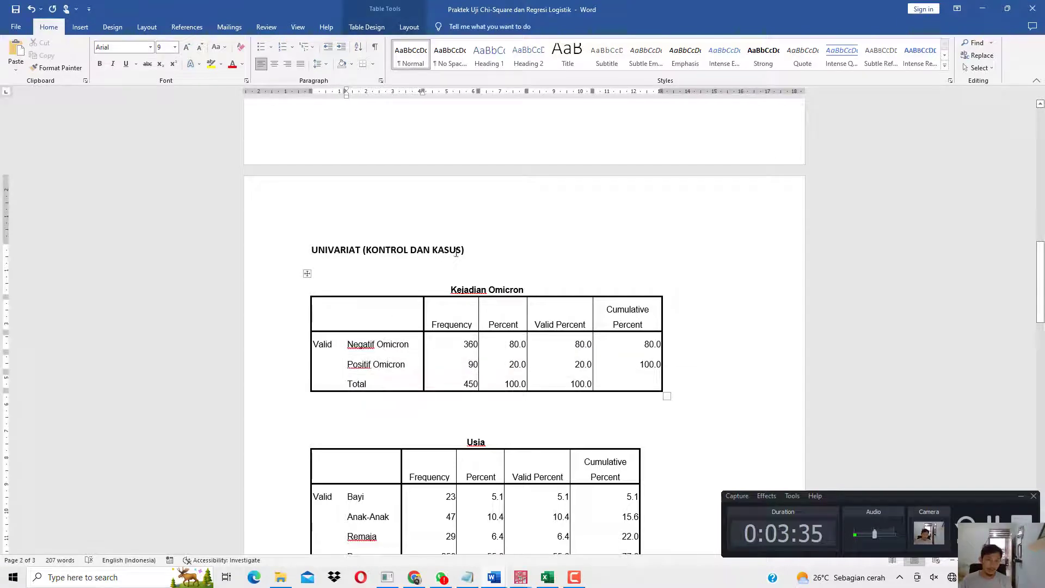
drag(463, 250, 366, 249)
scroll(366, 350, down, 2)
click(366, 351)
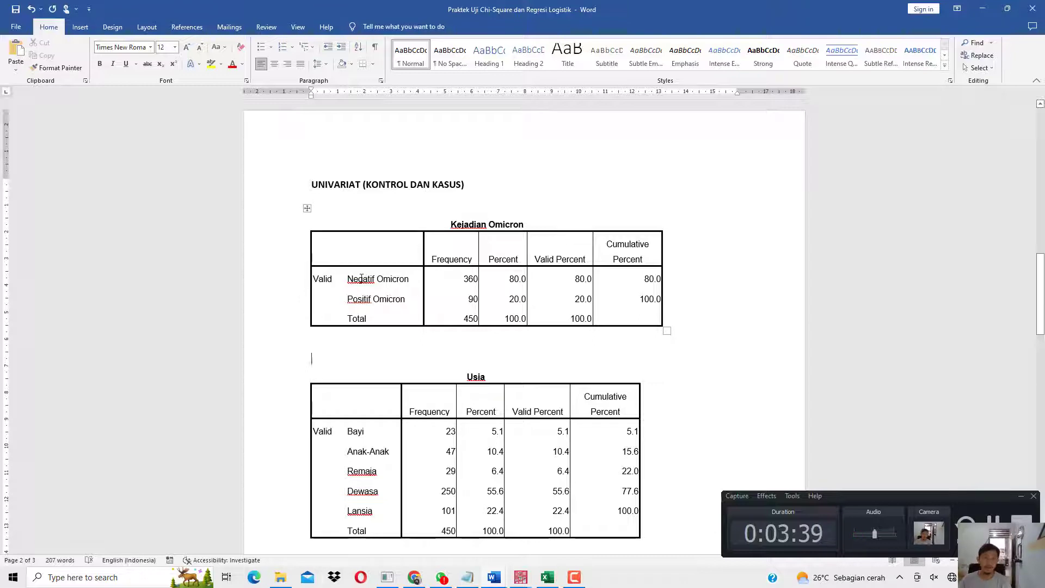
drag(362, 277, 409, 278)
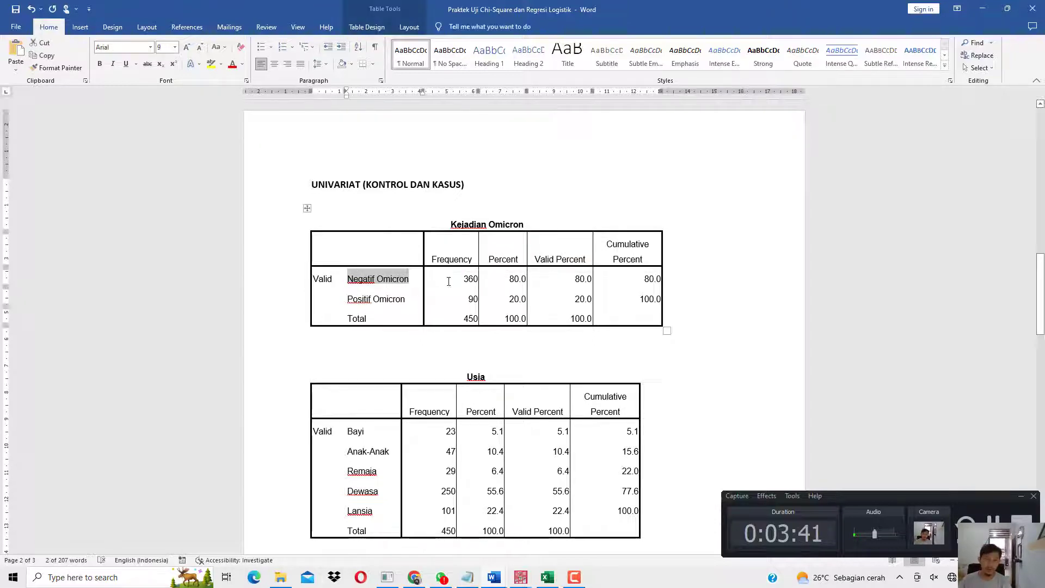
Label the Negatif Omicron row "(Kontrol)" and the Positif Omicron row "(Kasus)" in the Kejadian Omicron table.
drag(472, 279, 431, 281)
click(411, 279)
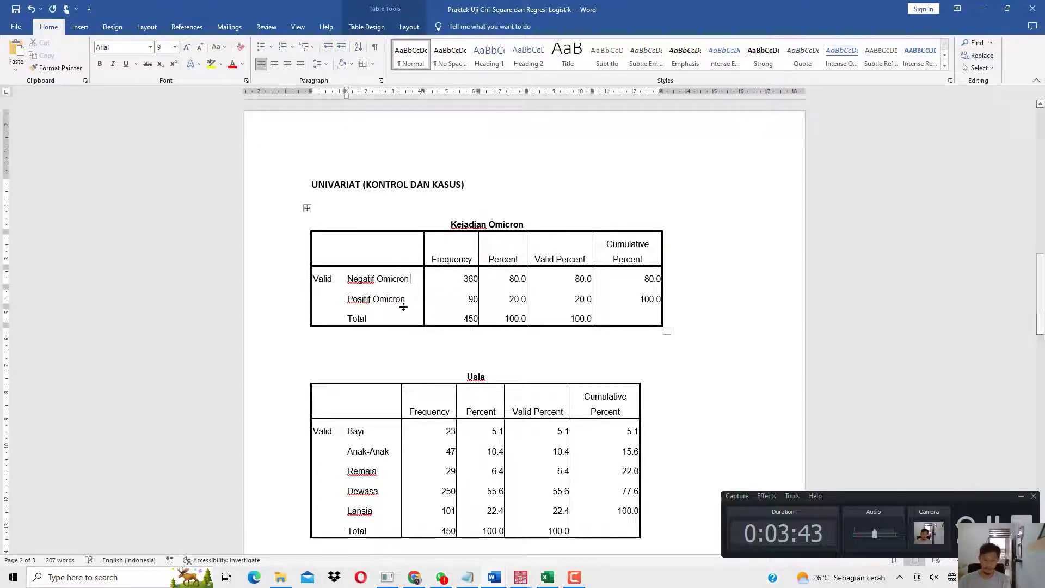
text((Kontrol)
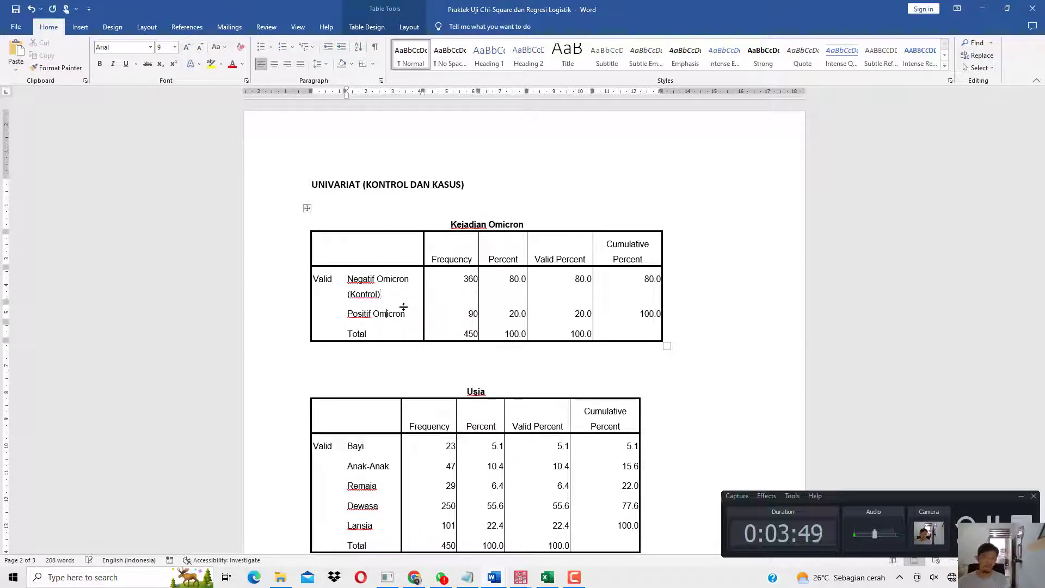
text(Kasus)
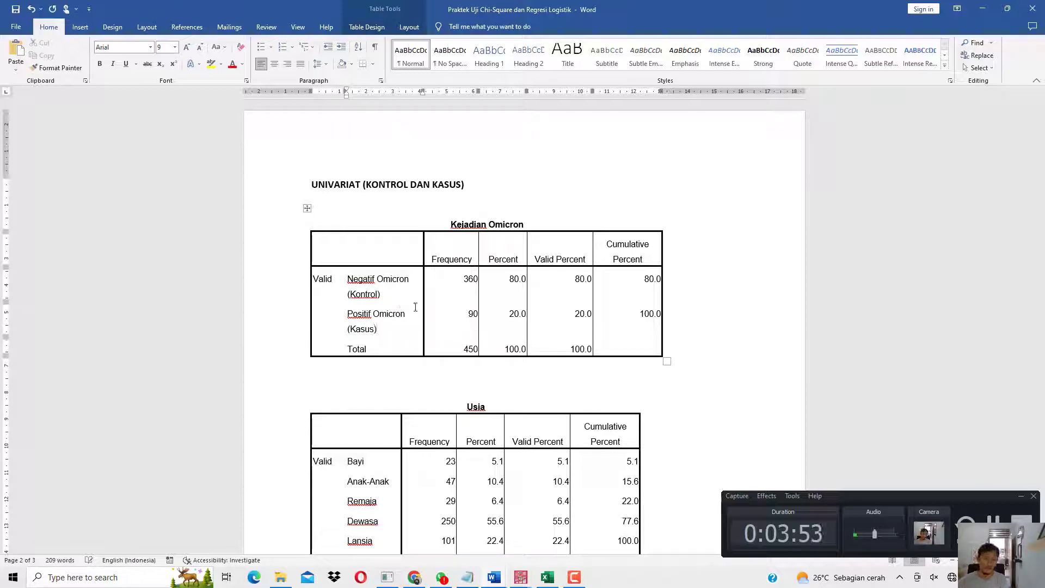
Duplicate the UNIVARIAT heading onto a new page after the Riwayat Perjalanan table and change the copy to "UNIVARIAT (KONTROL)".
scroll(417, 376, down, 3)
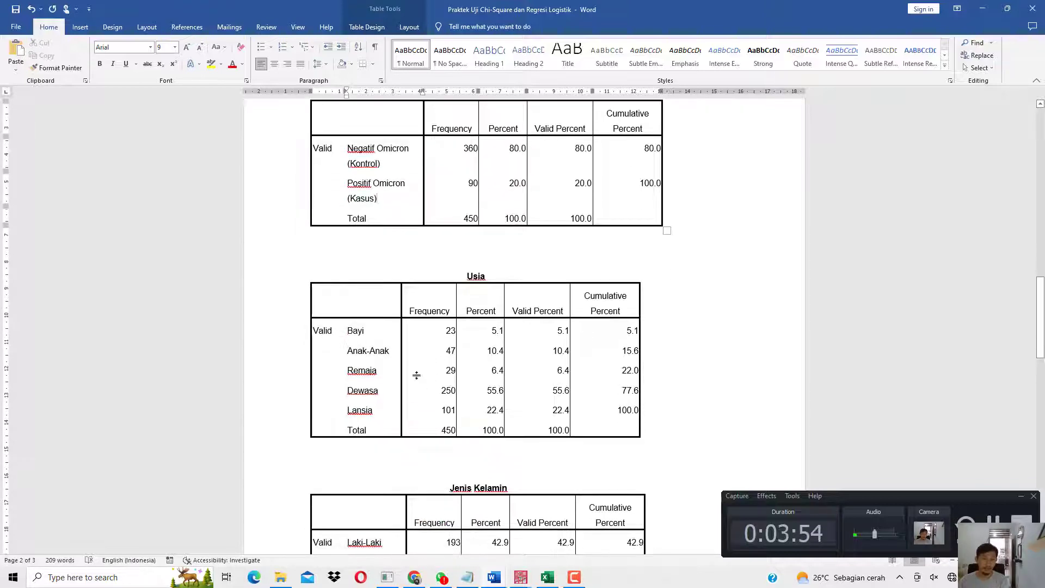
click(444, 330)
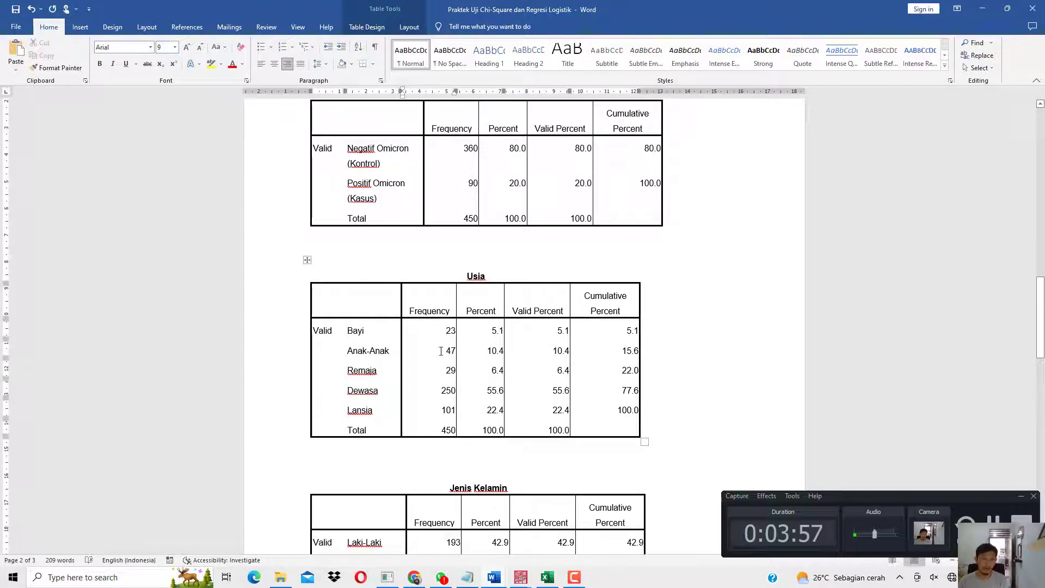
scroll(450, 351, up, 5)
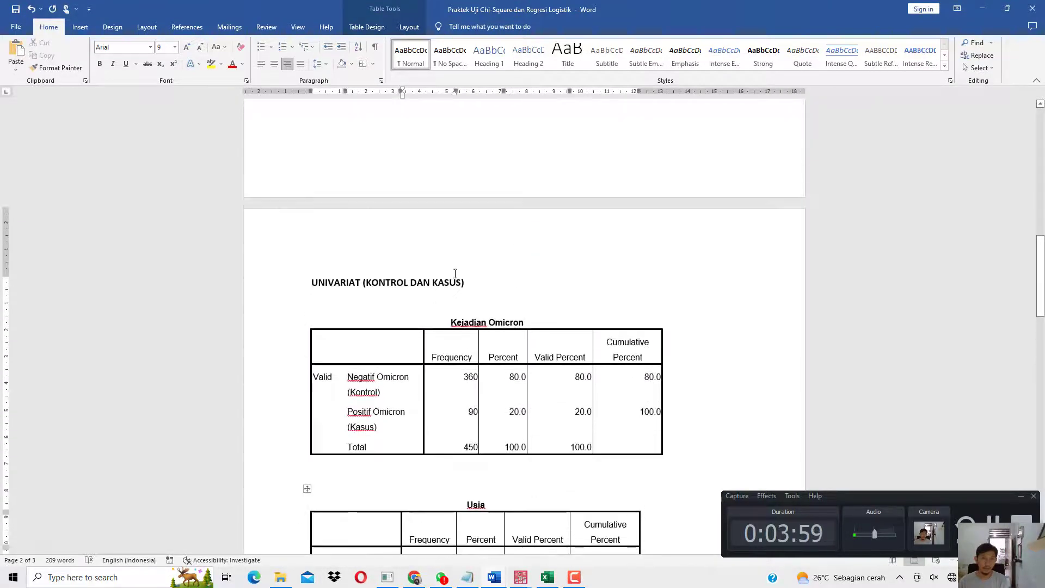
triple_click(386, 285)
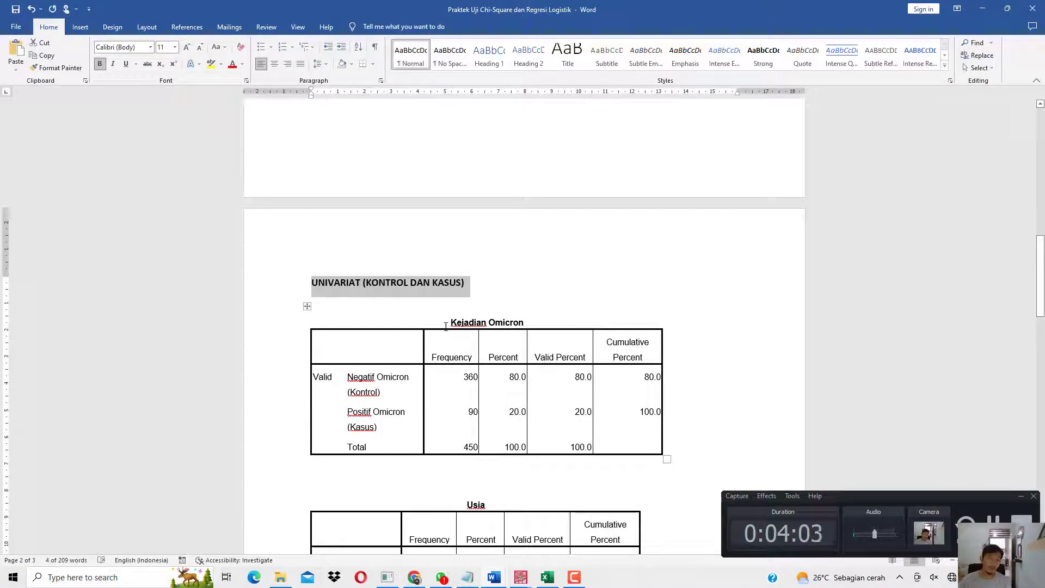
scroll(467, 315, down, 20)
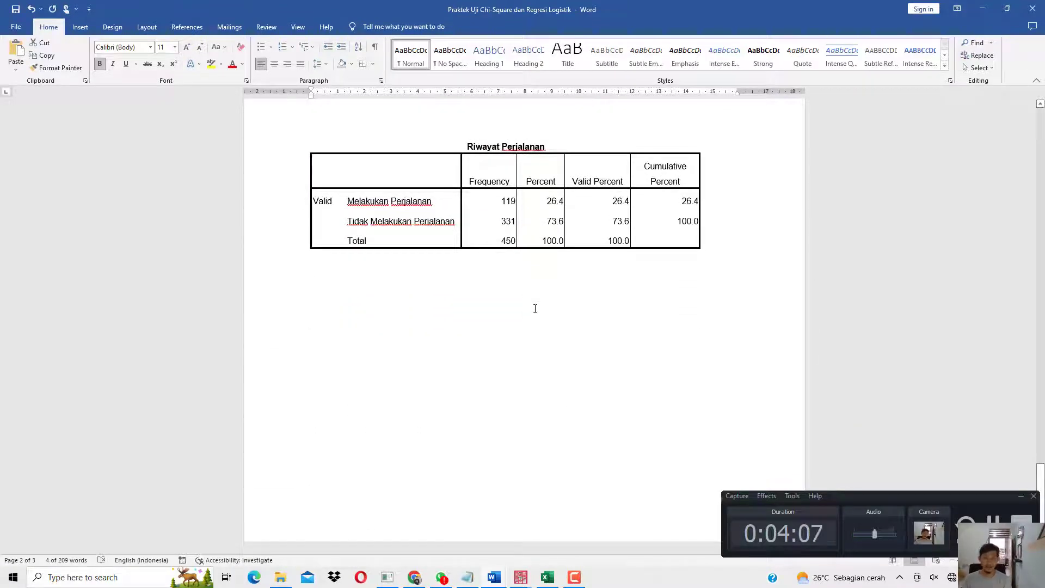
click(535, 309)
key(ctrl+End)
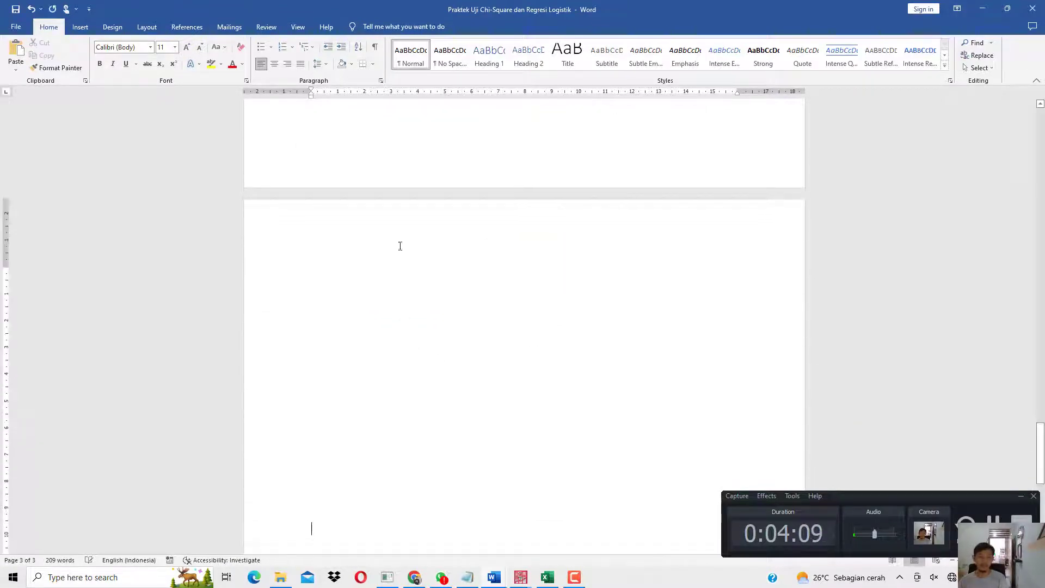
text(UNIVARIAT (KONTROL DAN KASUS))
drag(462, 274, 404, 274)
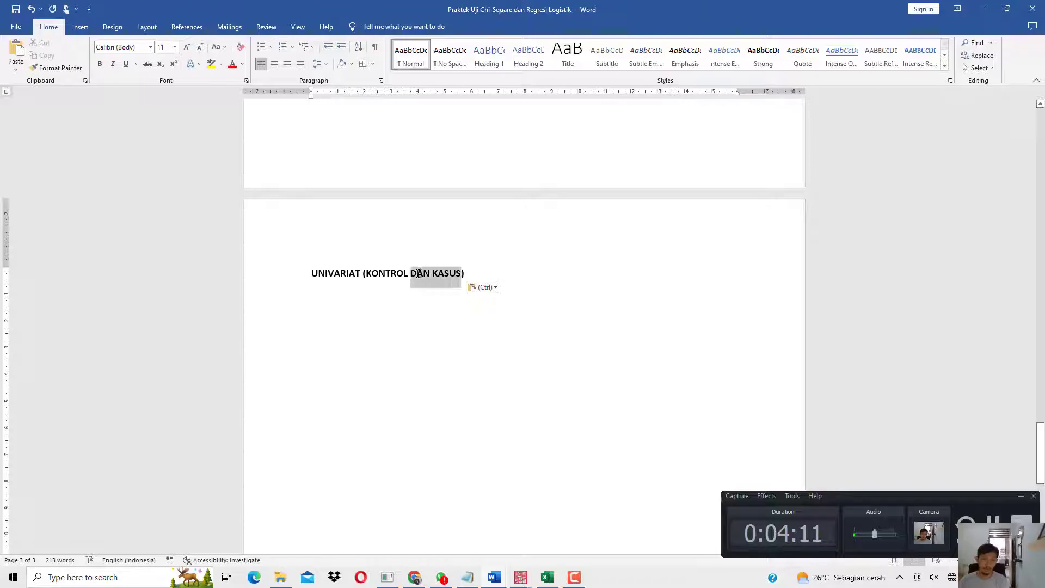
key(BackSpace)
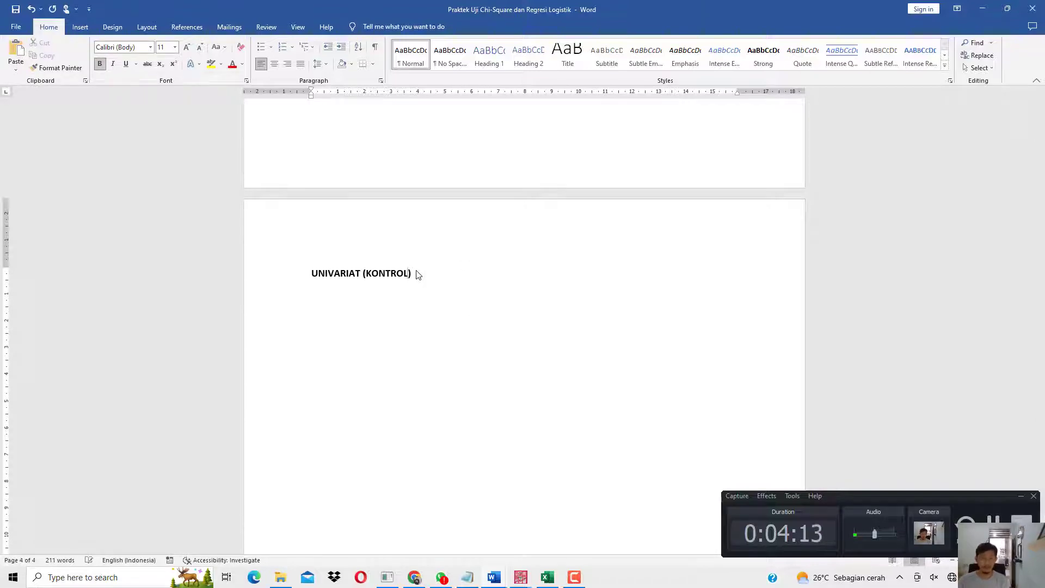
Switch to the SPSS dataset and filter the cases with the condition Kejadian_Omicron = 1.
mouse_move(521, 577)
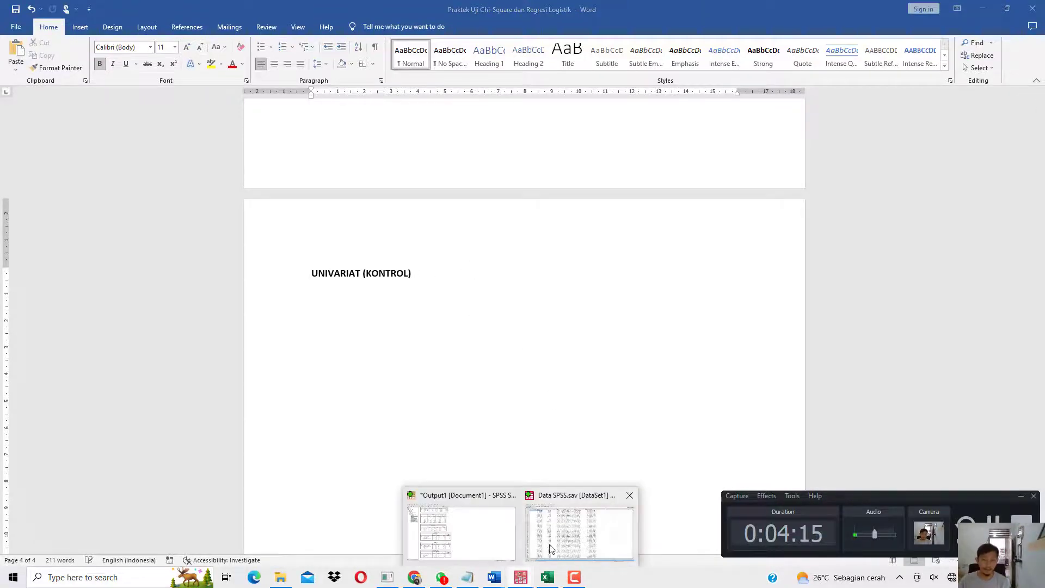
click(550, 548)
click(70, 20)
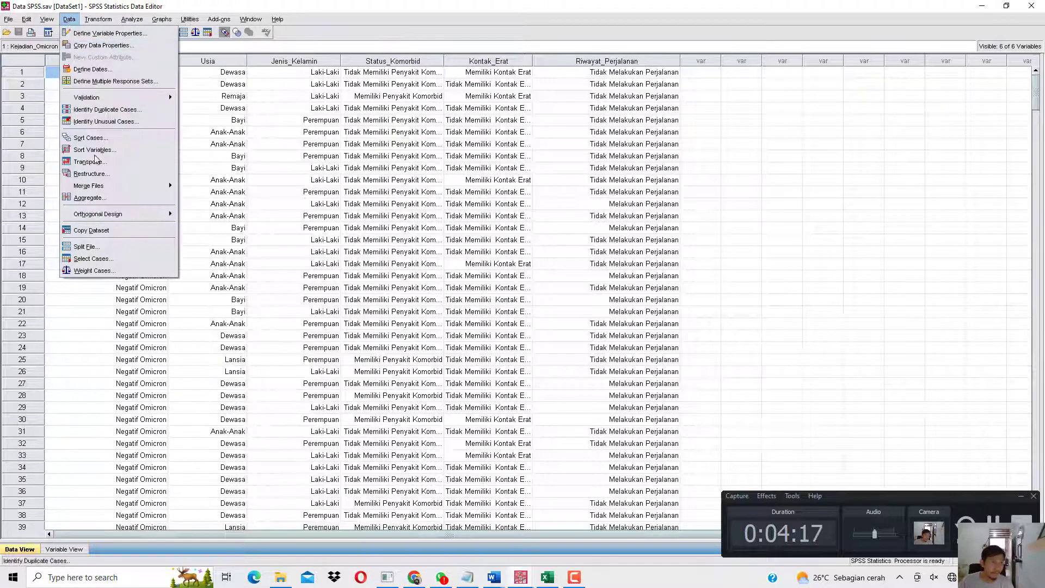
click(91, 259)
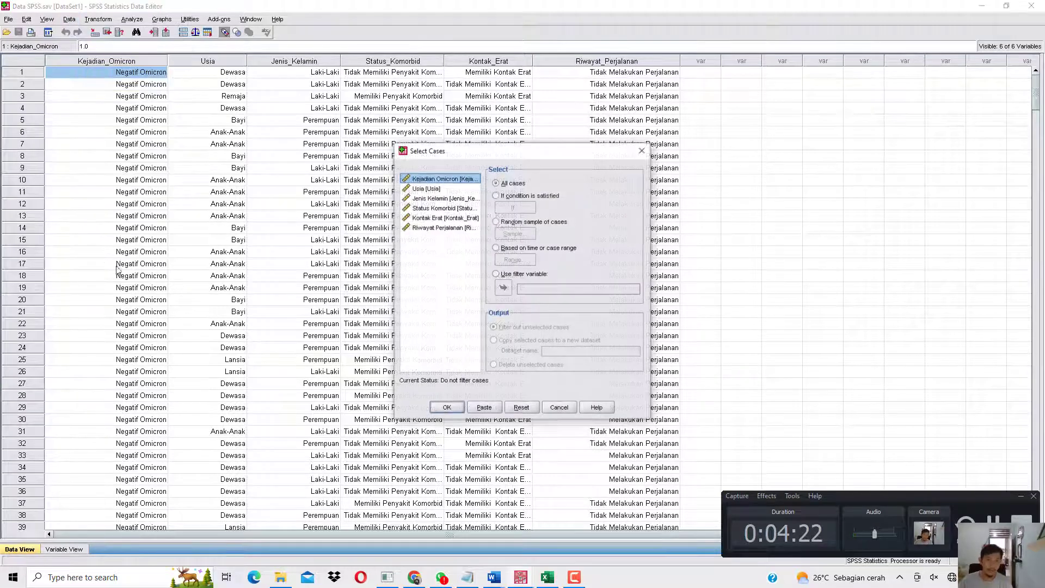
click(521, 197)
click(516, 207)
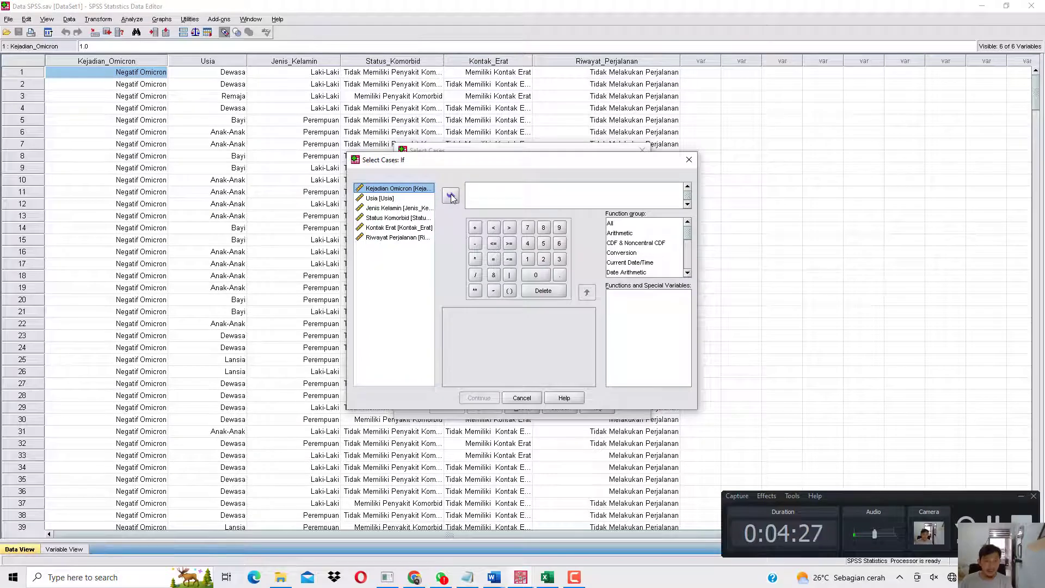
click(450, 197)
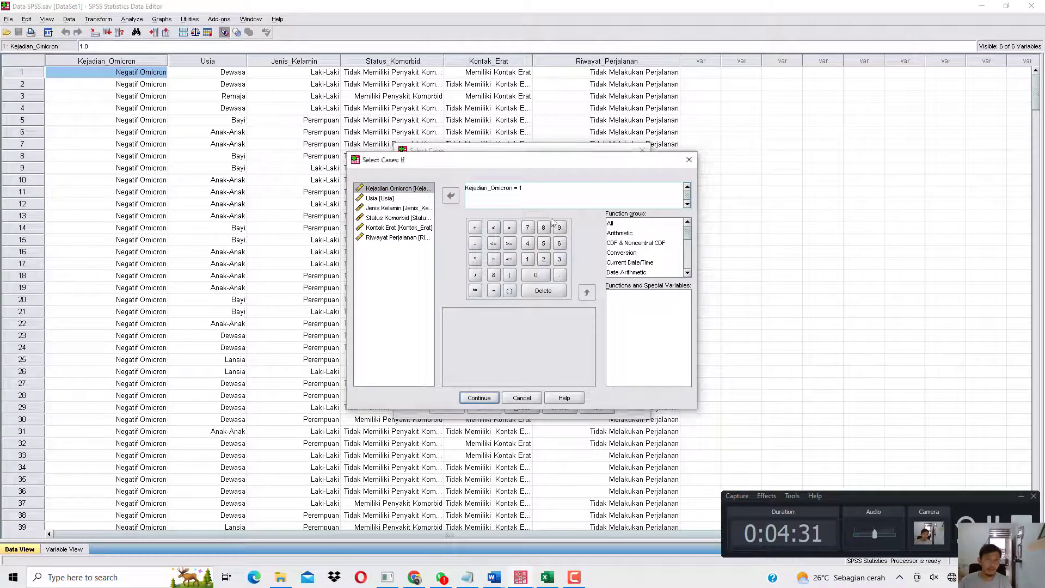
click(489, 399)
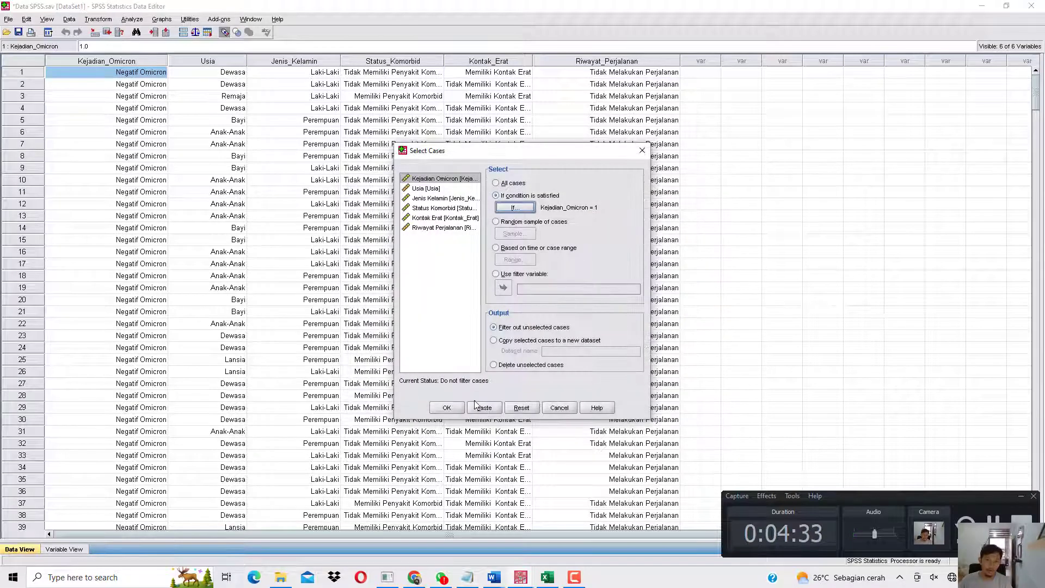
click(458, 406)
click(983, 16)
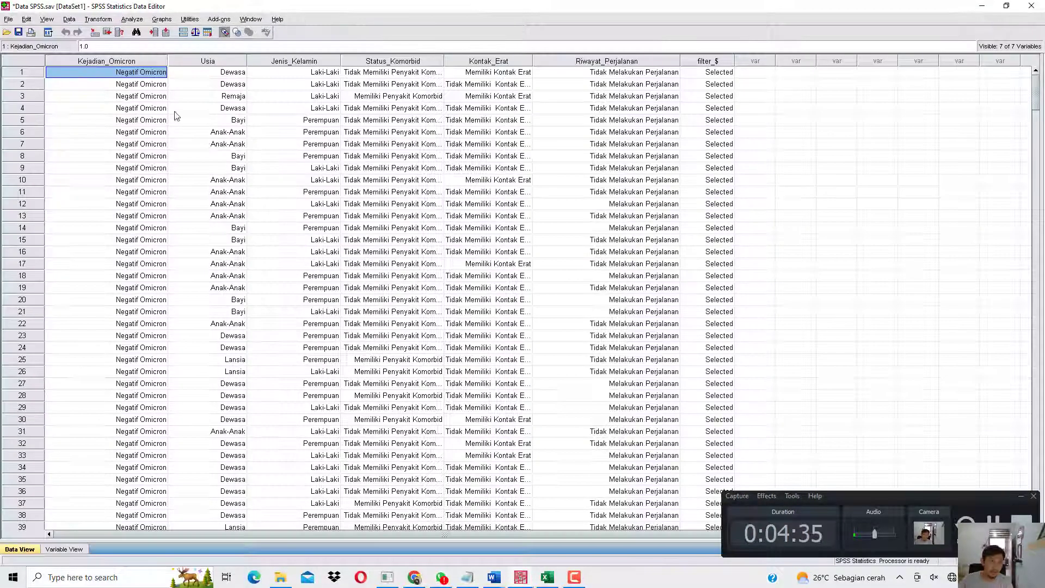
Check the selected and excluded cases in the dataset, and run Frequencies with frequency tables for the six study variables.
scroll(68, 254, down, 9)
scroll(68, 254, down, 20)
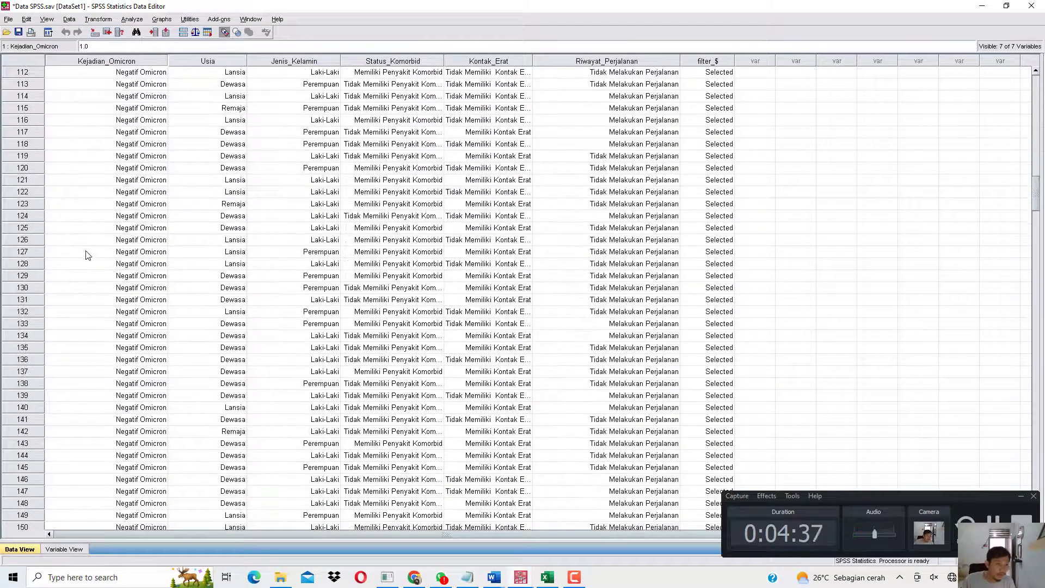
scroll(104, 258, down, 20)
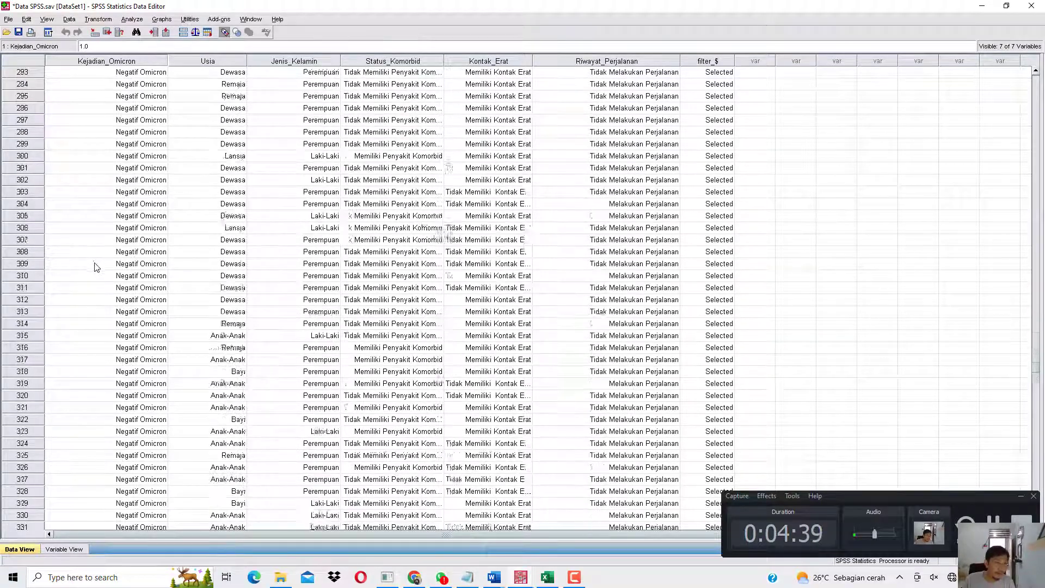
scroll(98, 245, up, 4)
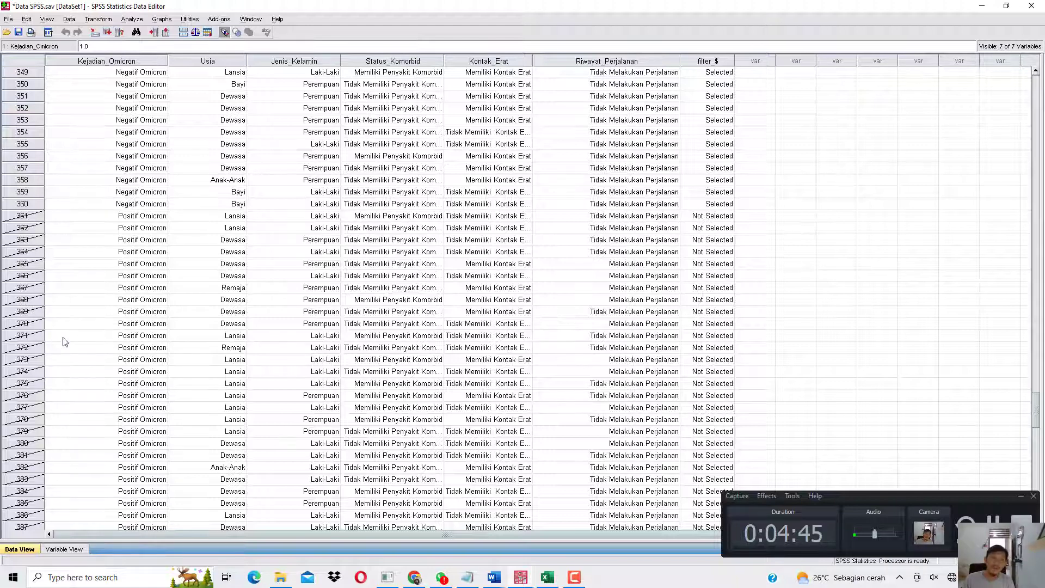
scroll(64, 342, up, 8)
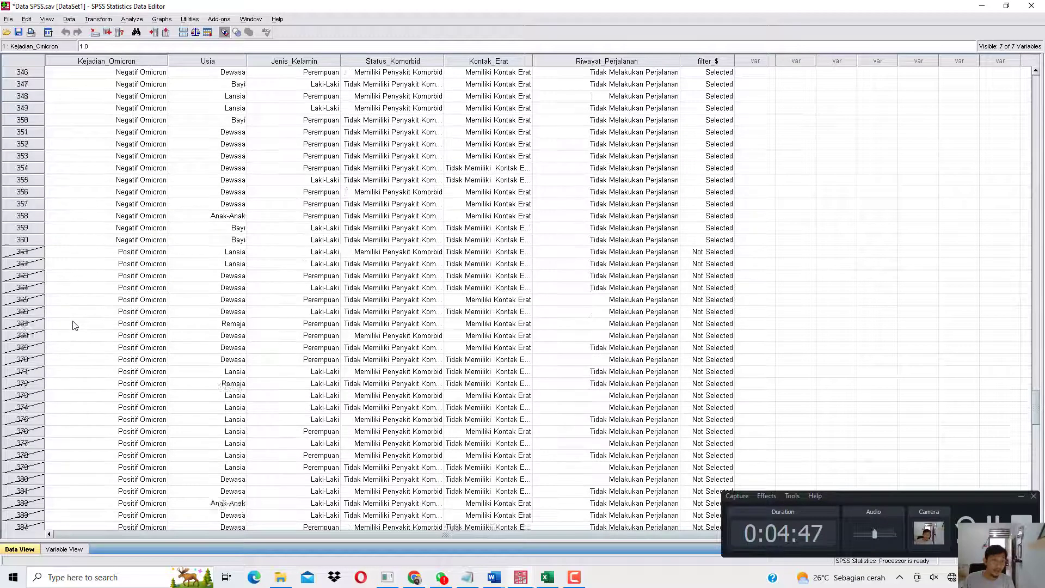
click(131, 19)
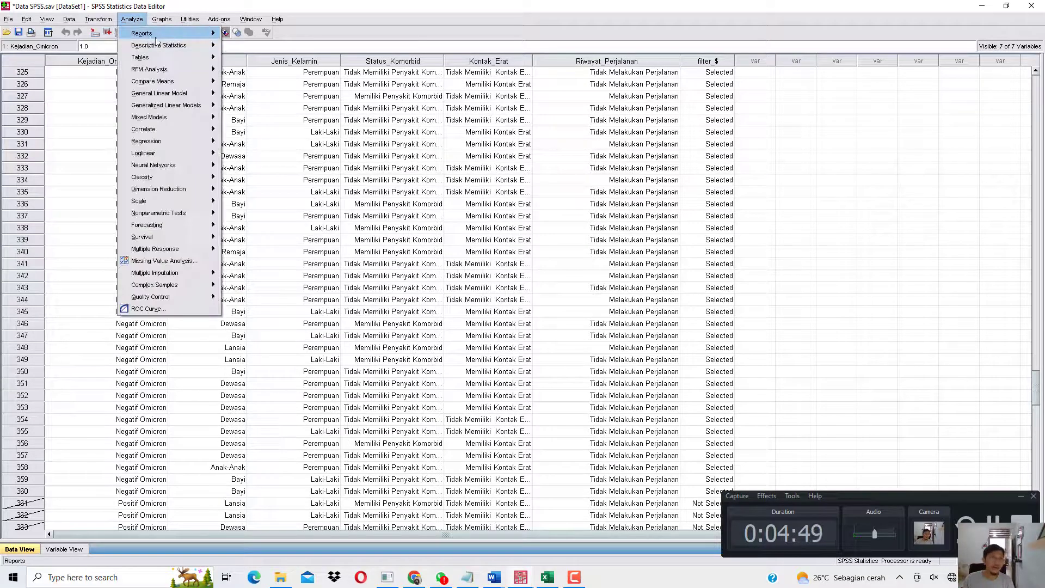
mouse_move(179, 45)
click(232, 48)
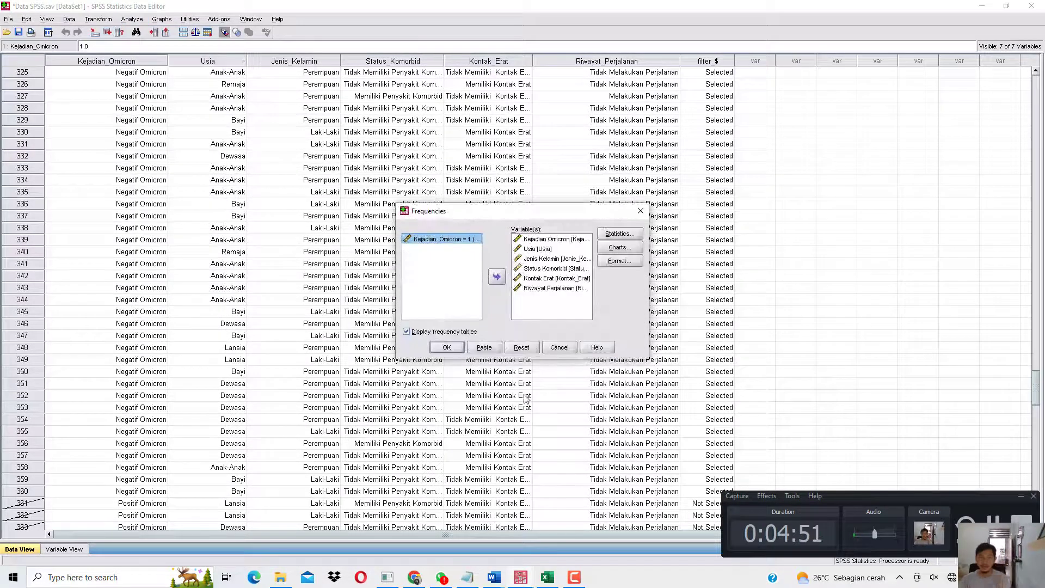
click(454, 350)
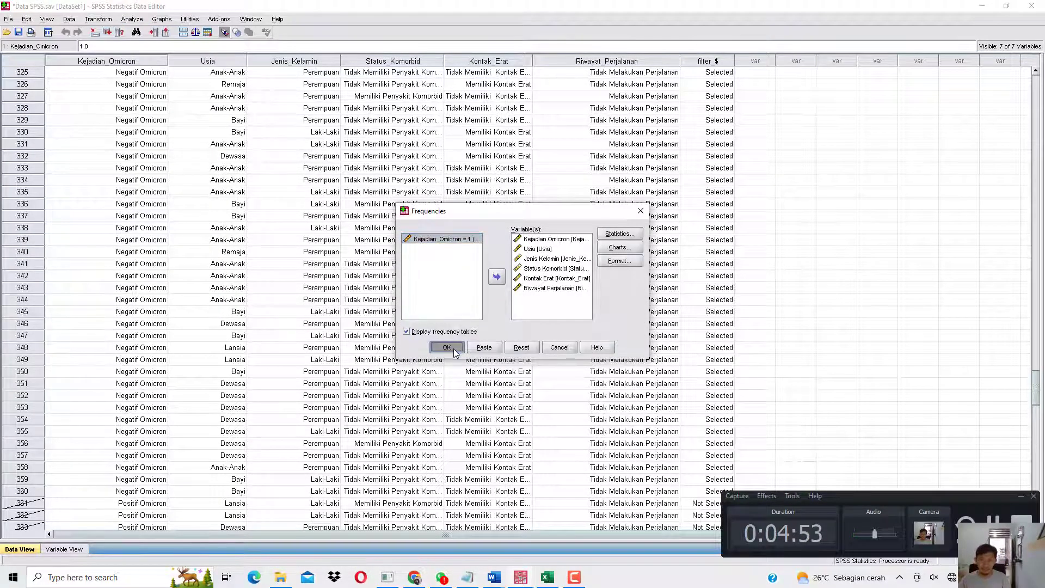
Move the six control-group frequency tables from the SPSS output into the Word document below the UNIVARIAT (KONTROL) heading.
click(325, 235)
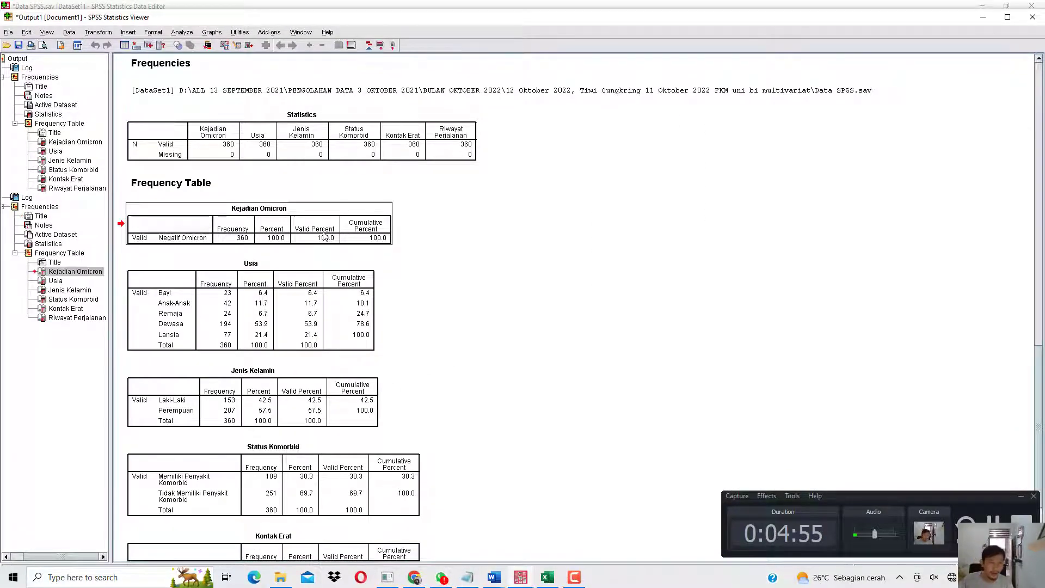
ctrl+click(267, 329)
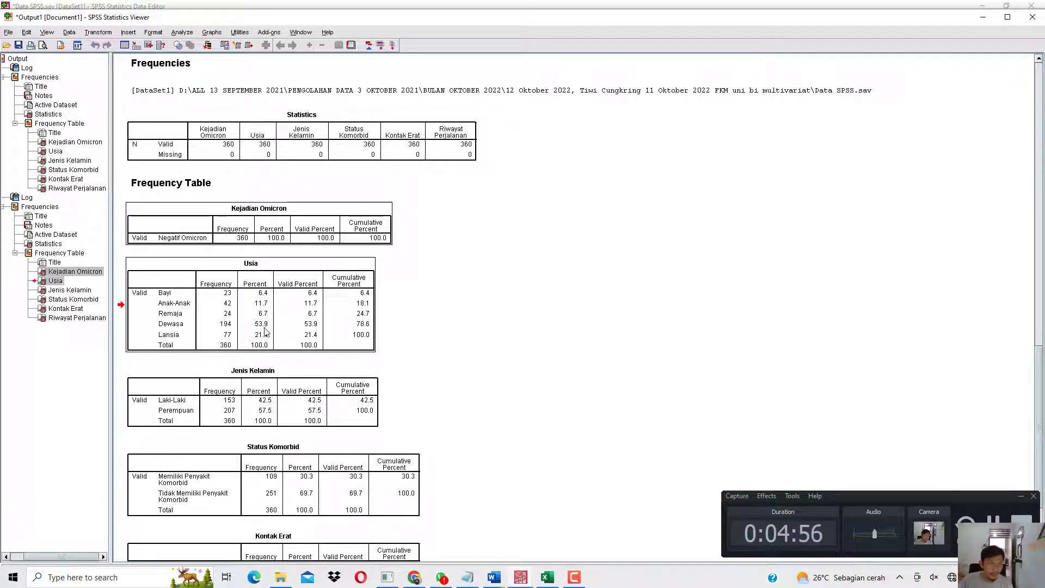
ctrl+click(265, 390)
ctrl+click(254, 481)
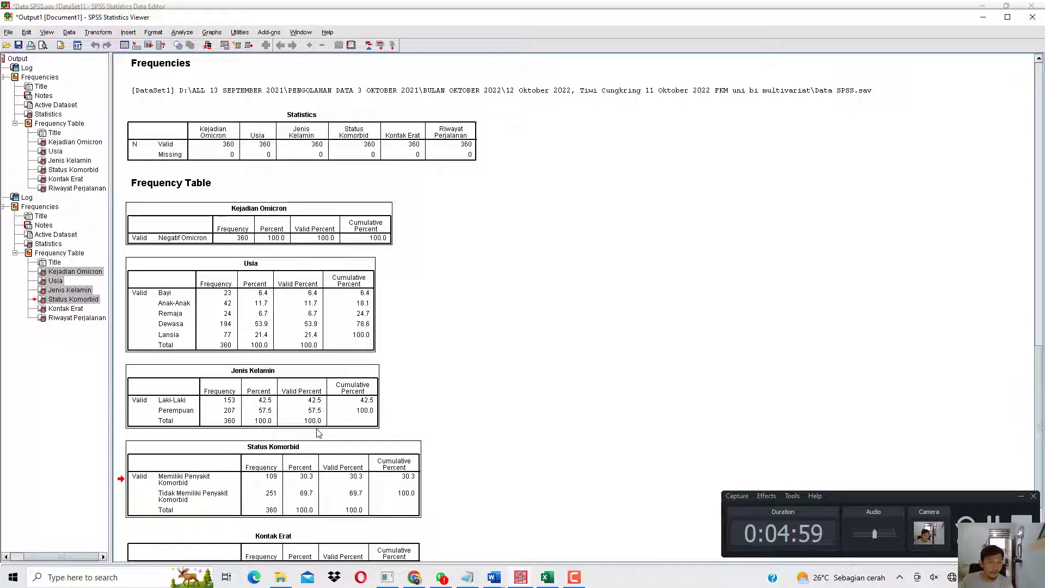
scroll(319, 433, down, 3)
ctrl+click(322, 442)
ctrl+click(304, 499)
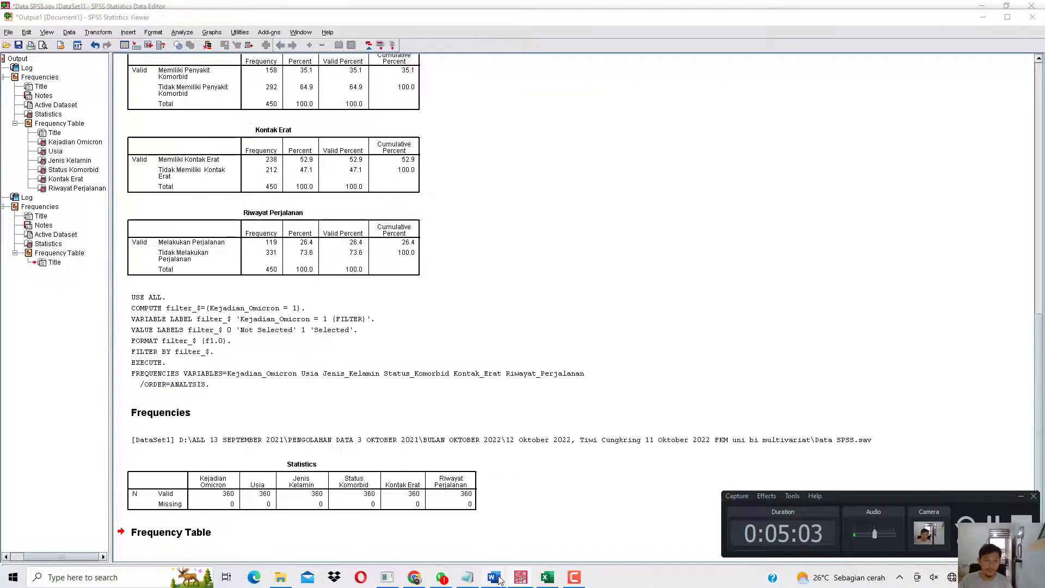
click(523, 523)
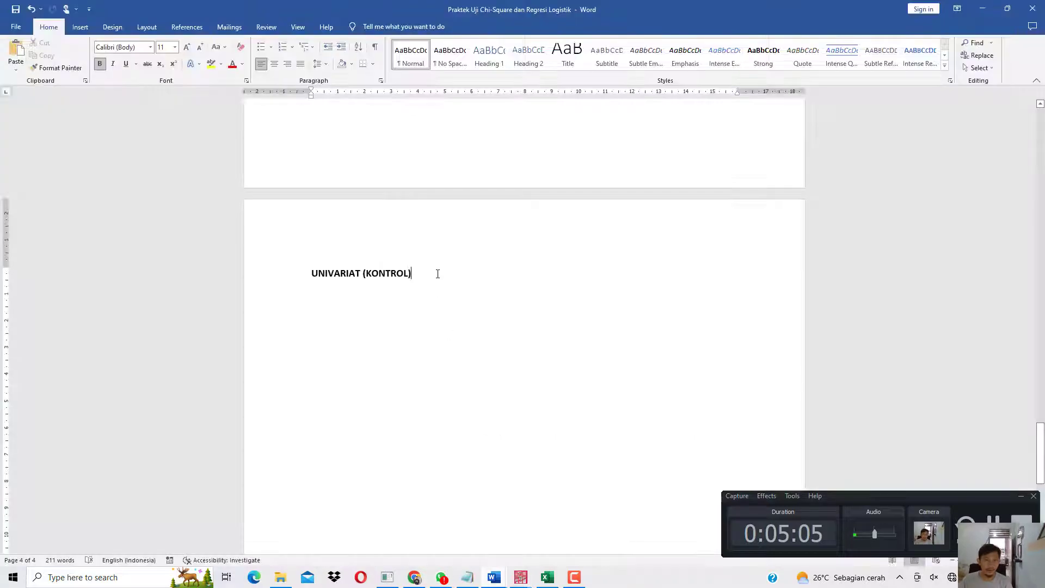
key(Return)
key(ctrl+v)
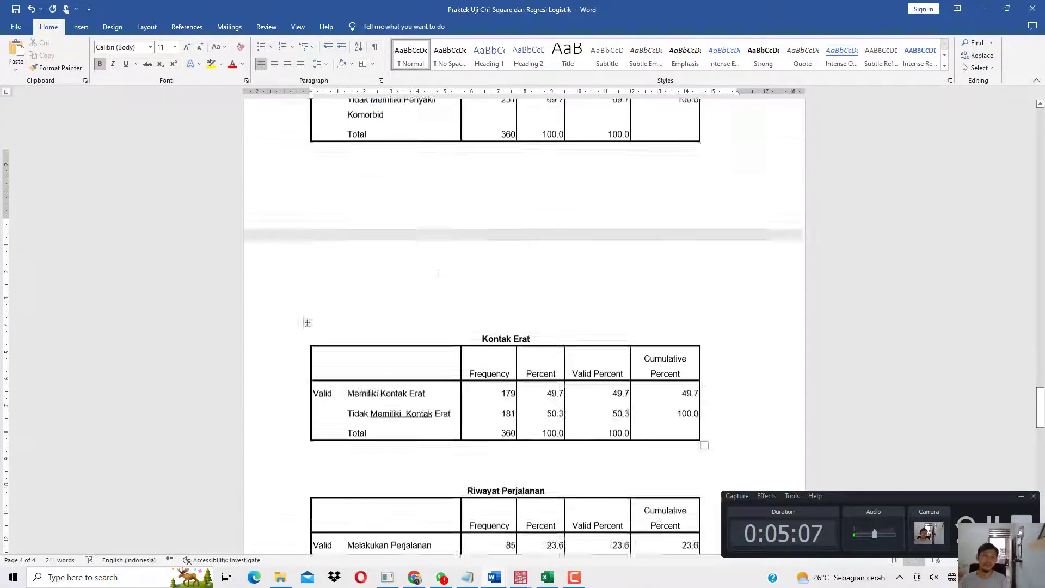
scroll(462, 338, up, 10)
scroll(432, 372, up, 4)
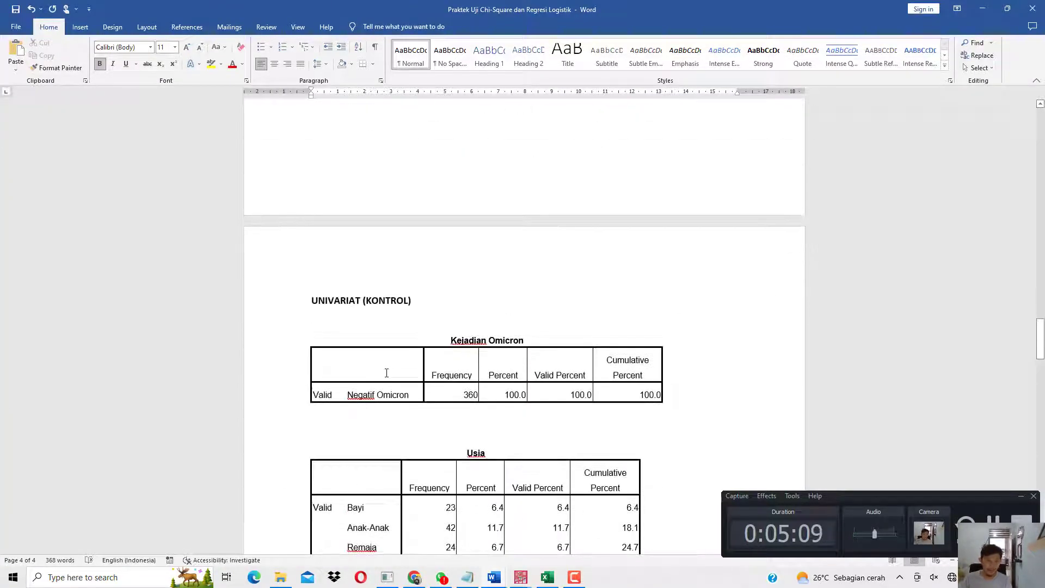
drag(354, 362, 493, 397)
Duplicate the UNIVARIAT (KONTROL) heading onto the empty last page and change the copy to "UNIVARIAT (KASUS)".
scroll(468, 370, down, 2)
drag(438, 159, 298, 168)
key(ctrl+c)
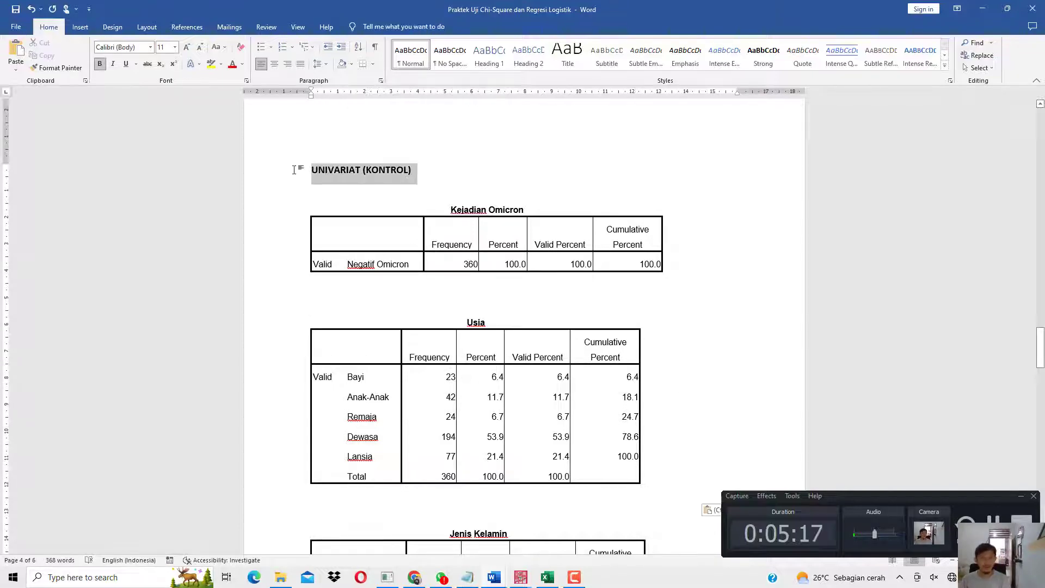
scroll(472, 258, down, 20)
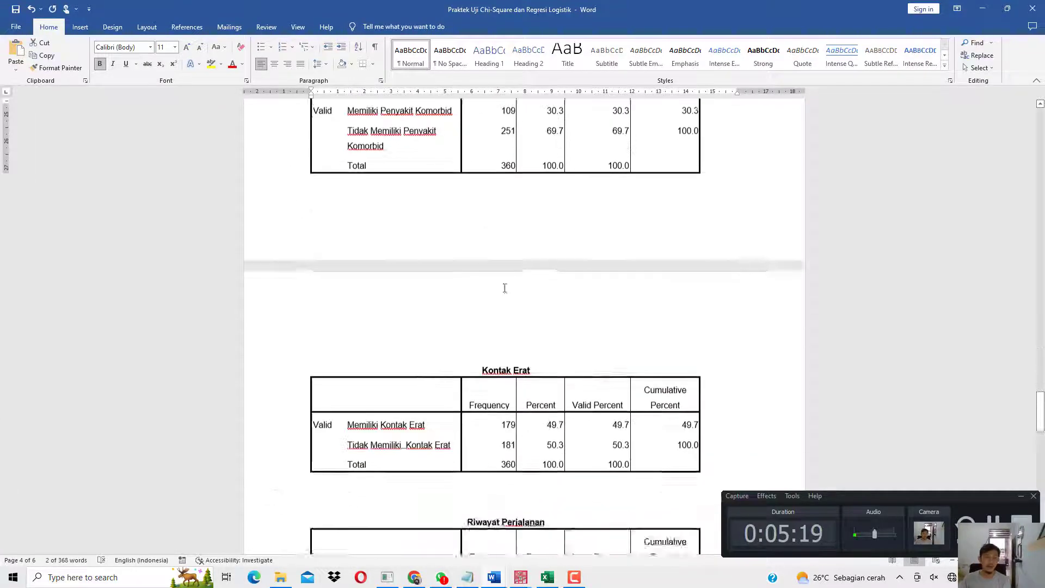
scroll(456, 235, up, 2)
click(453, 245)
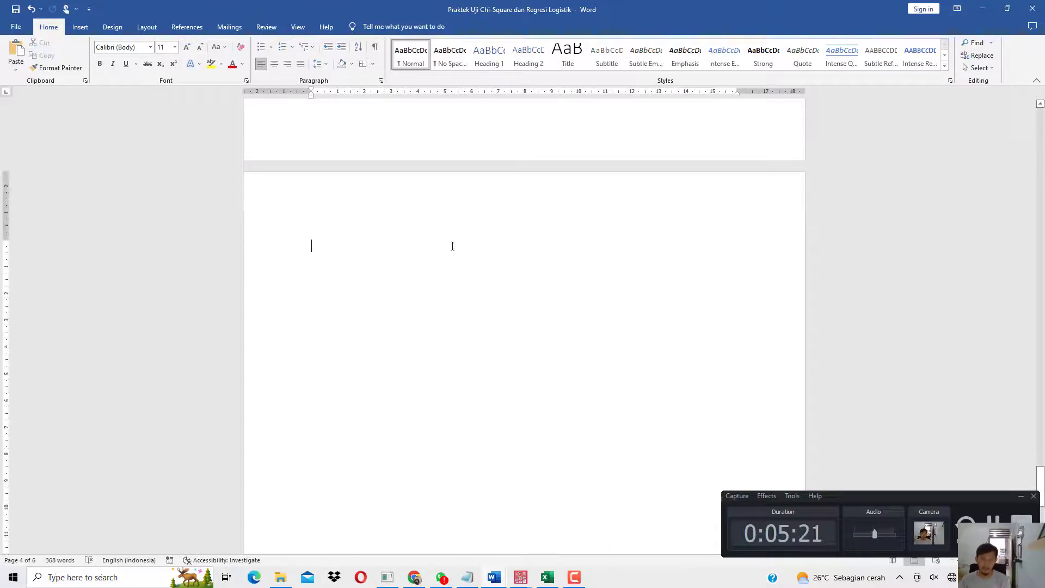
key(ctrl+v)
key(BackSpace)
key(BackSpace)
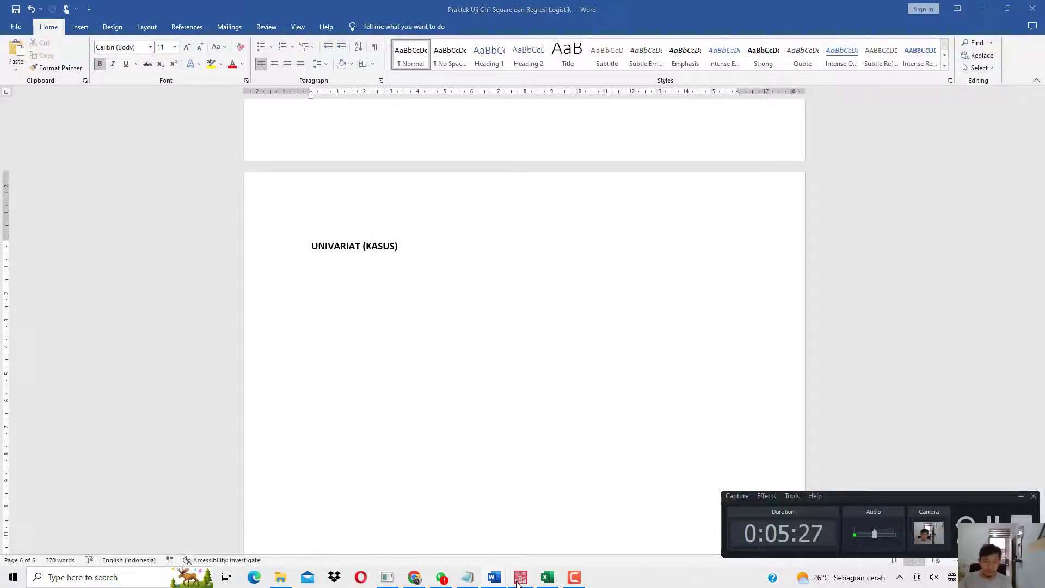
Switch to the SPSS output viewer and close it without saving its contents.
mouse_move(521, 576)
click(515, 555)
click(1033, 17)
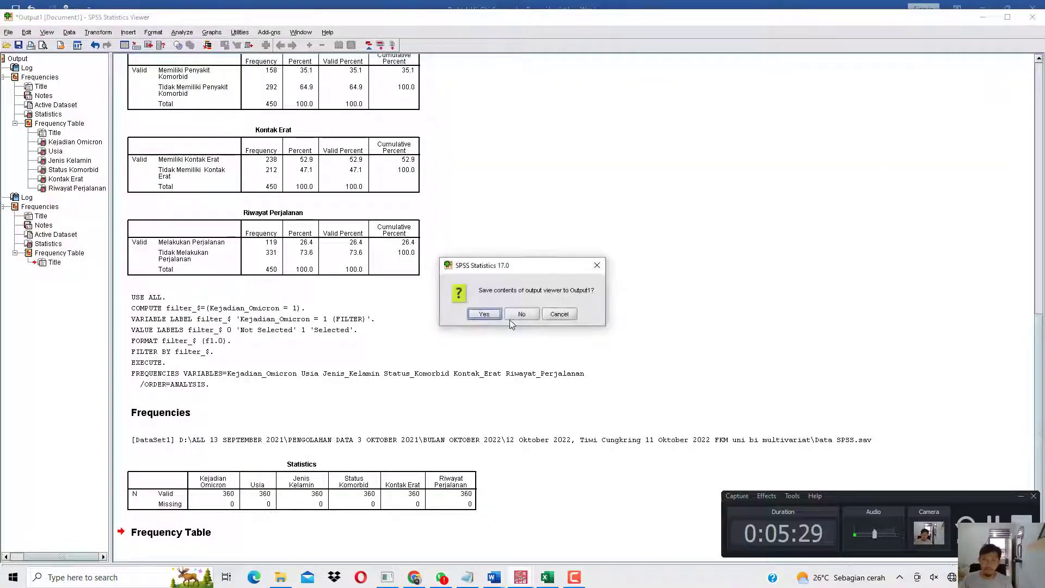
click(517, 315)
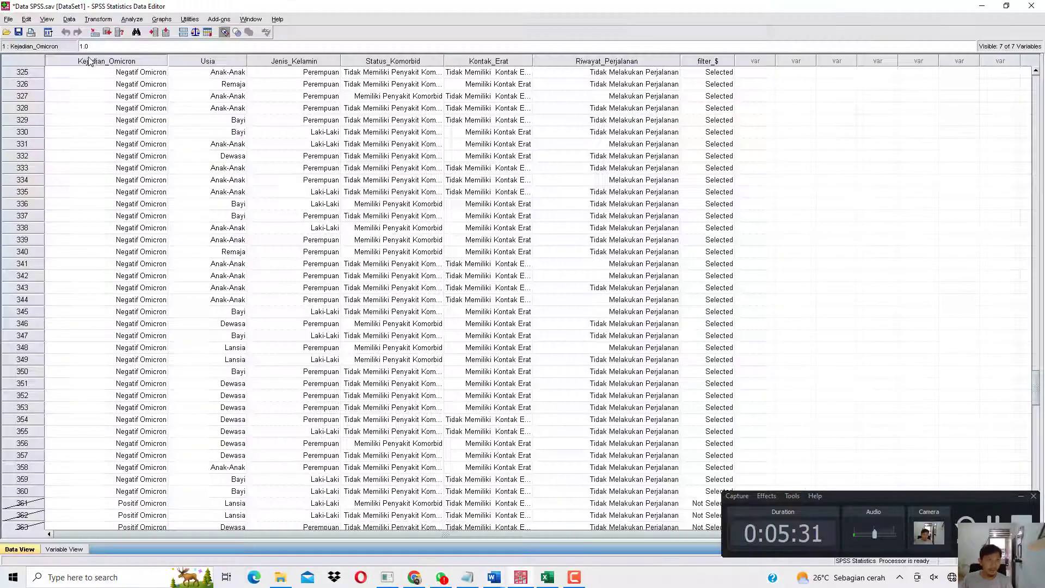
Change the case selection condition of the dataset to Kejadian_Omicron = 2 and apply the filter.
click(68, 19)
click(103, 264)
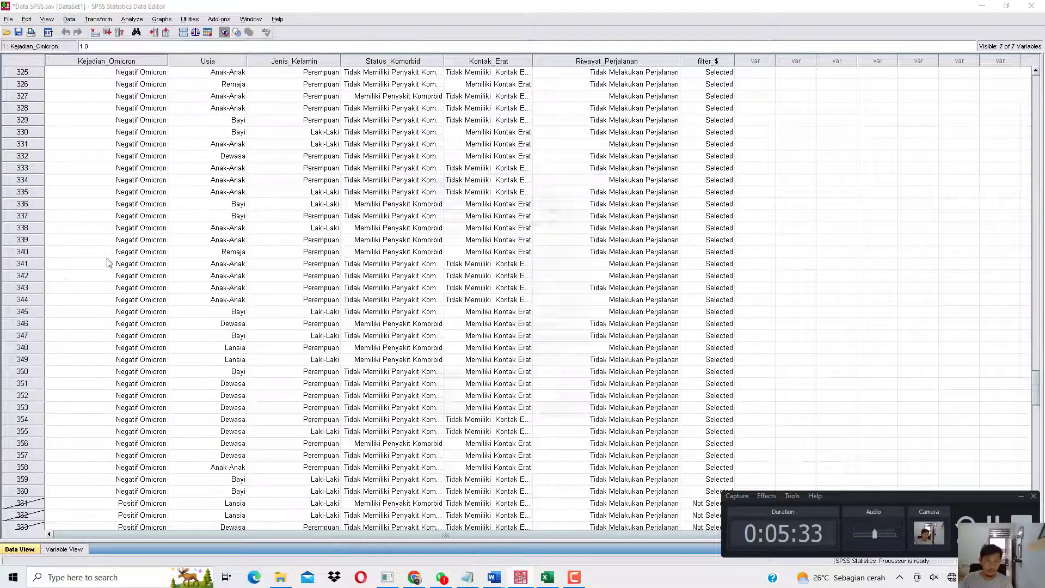
click(515, 208)
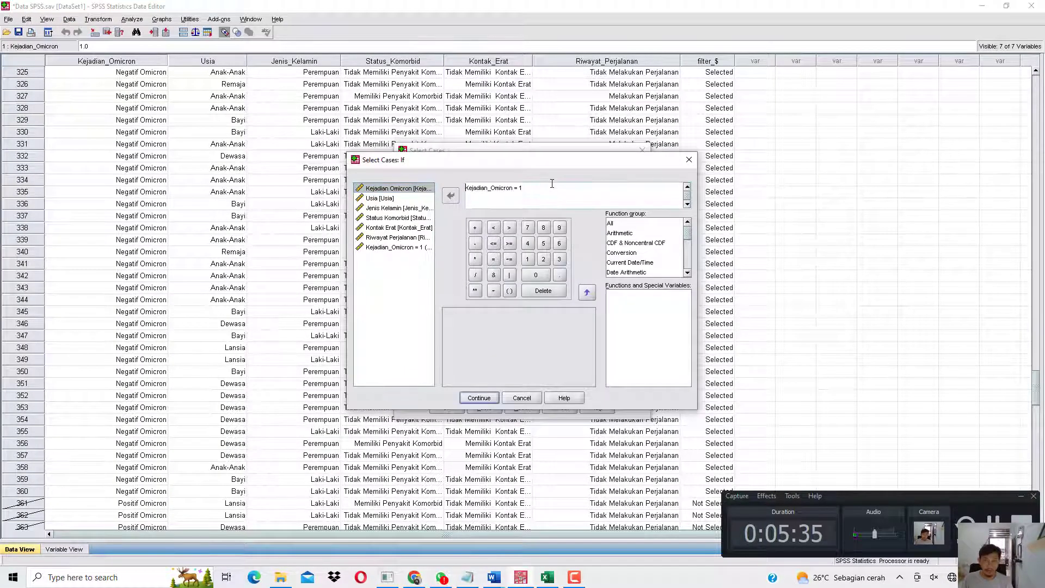
key(BackSpace)
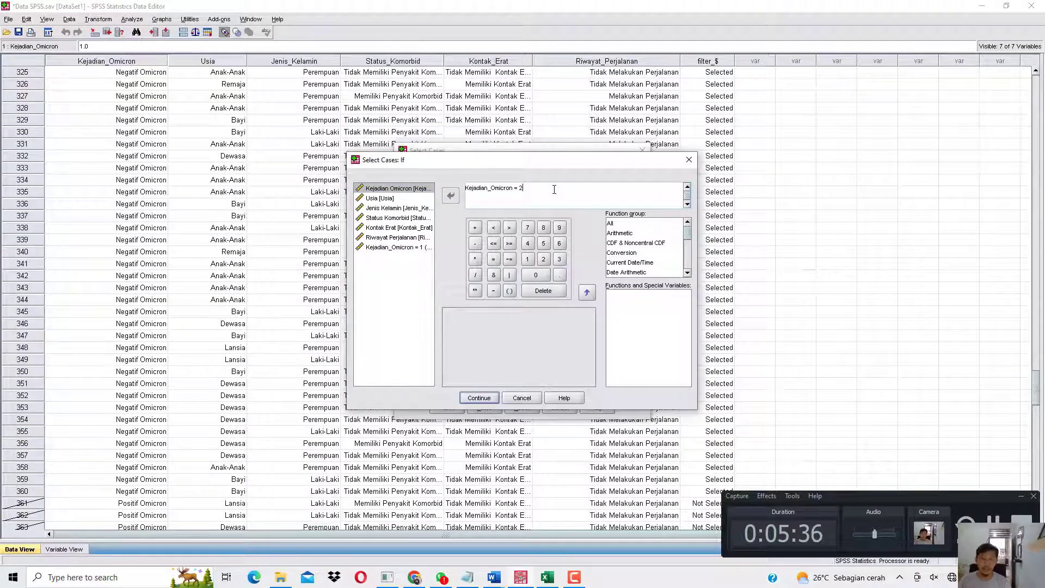
click(479, 397)
click(447, 409)
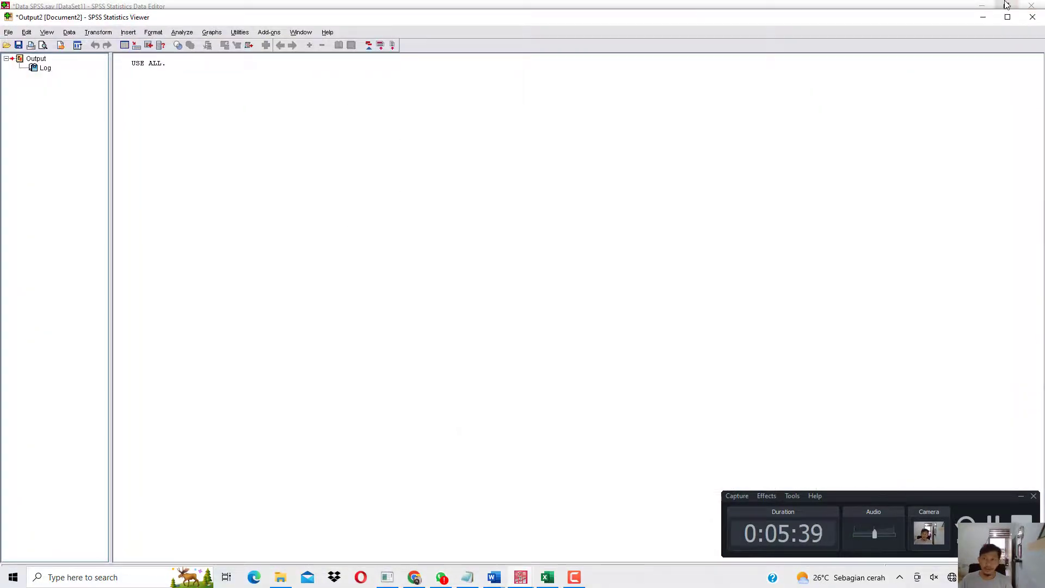
Return to the dataset and run Frequencies with frequency tables for the six study variables on the case group.
click(983, 17)
click(132, 19)
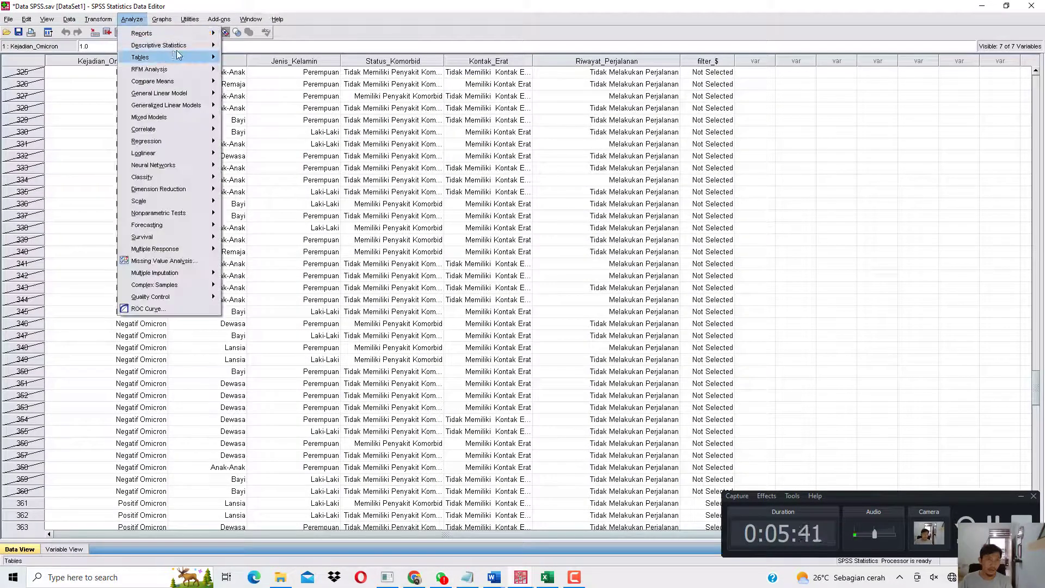
mouse_move(163, 40)
click(242, 45)
click(446, 347)
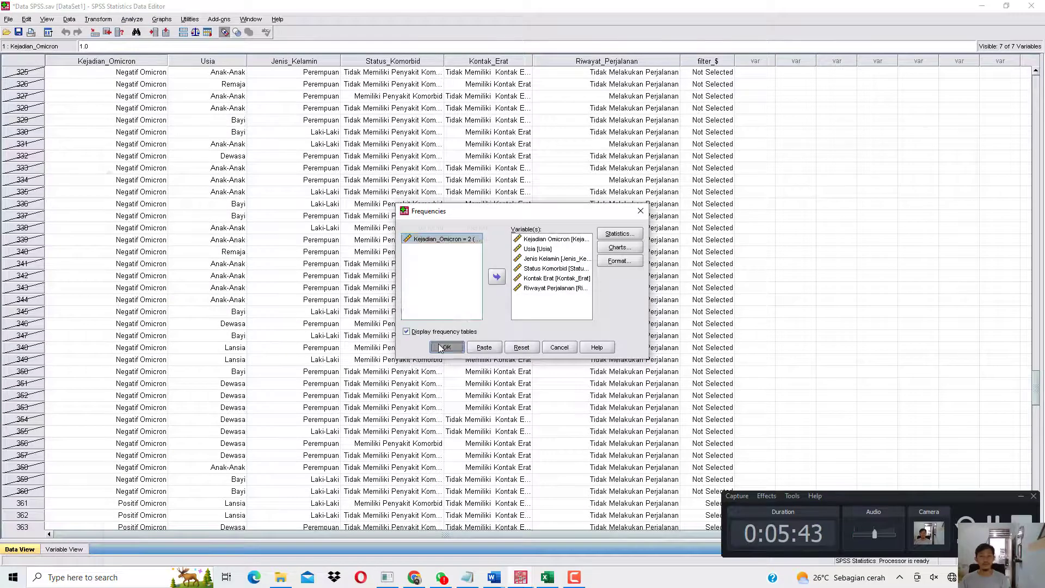
Move the six case-group frequency tables from the SPSS output into the Word document below the UNIVARIAT (KASUS) heading.
click(305, 350)
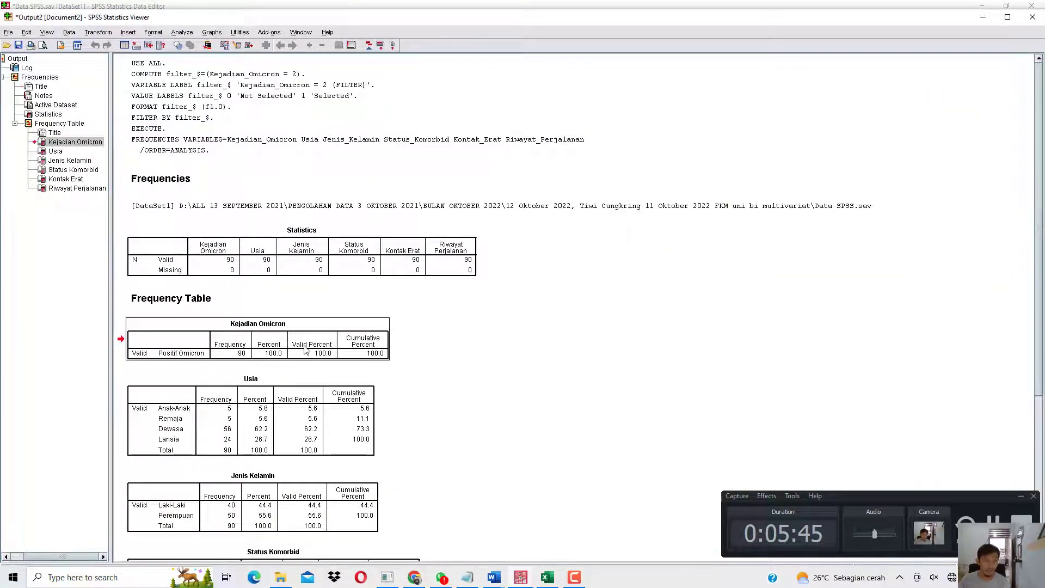
scroll(273, 343, down, 3)
ctrl+click(282, 354)
ctrl+click(265, 405)
scroll(294, 409, down, 1)
scroll(295, 409, down, 1)
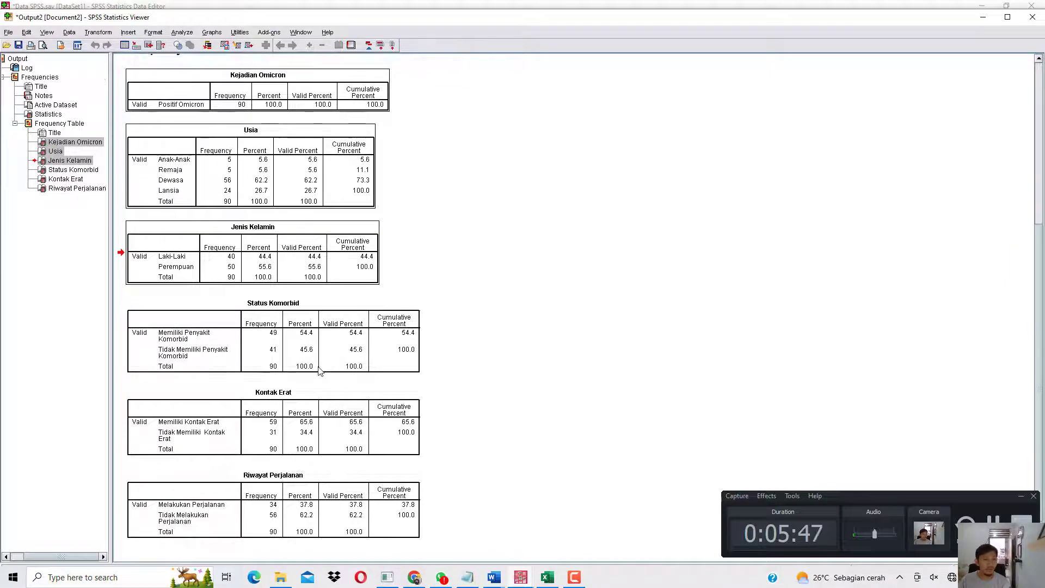
ctrl+click(320, 370)
ctrl+click(313, 435)
ctrl+click(314, 500)
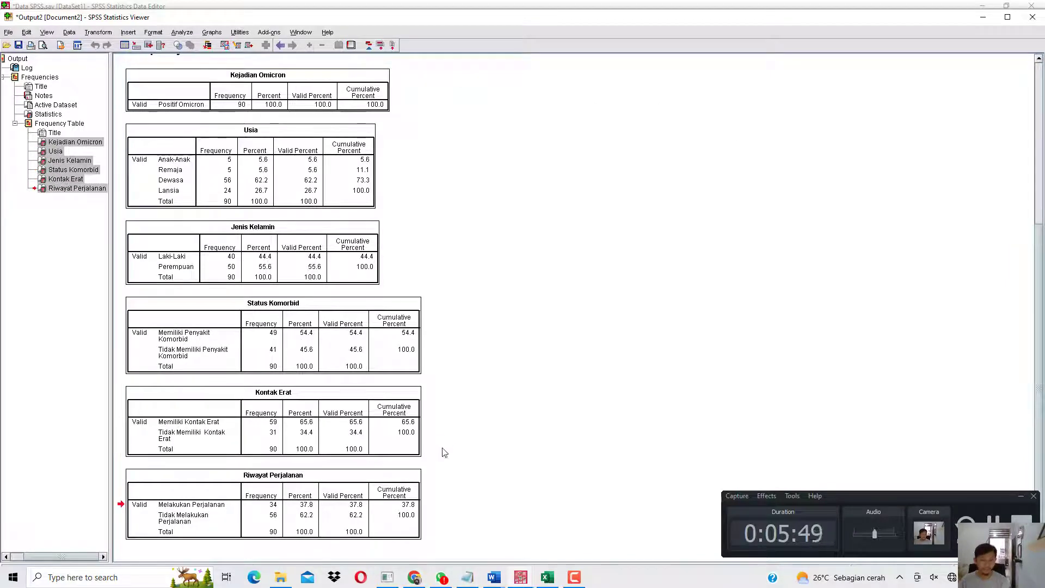
key(ctrl+x)
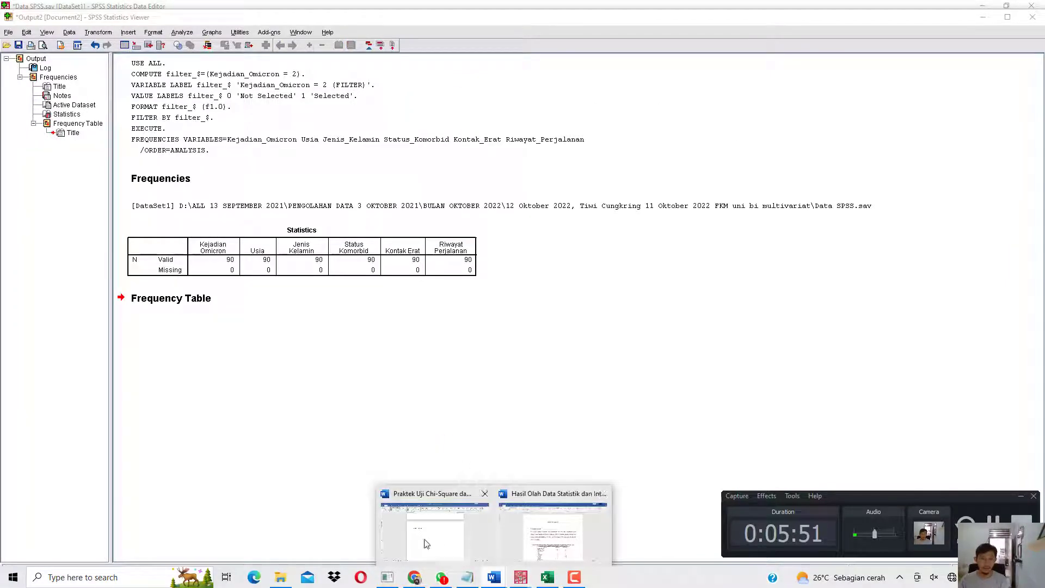
click(494, 577)
key(Return)
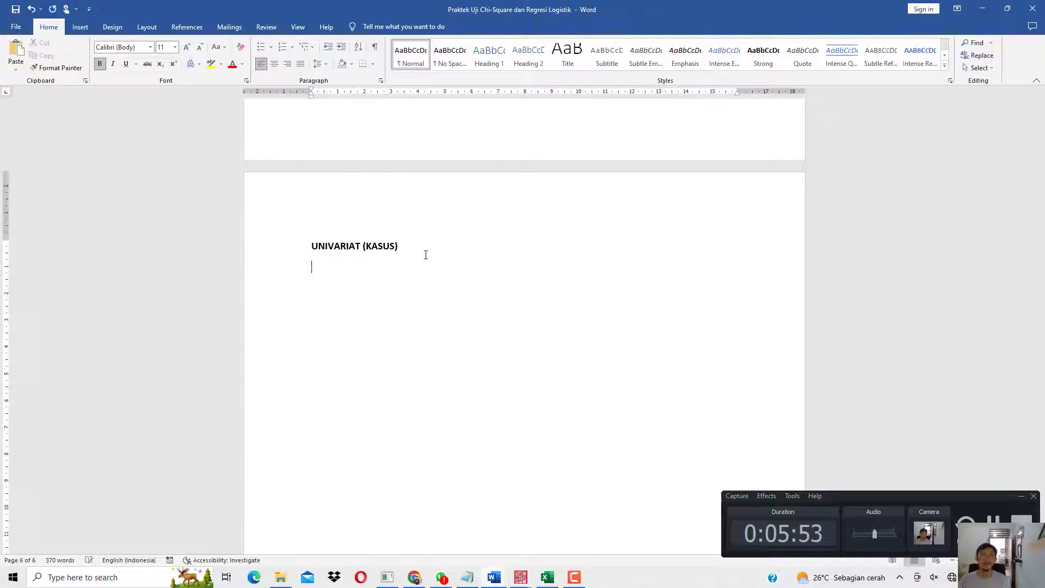
key(ctrl+v)
Review the frequencies in the case-group tables from Kejadian Omicron and Usia through Riwayat Perjalanan.
scroll(446, 272, up, 10)
scroll(446, 316, down, 1)
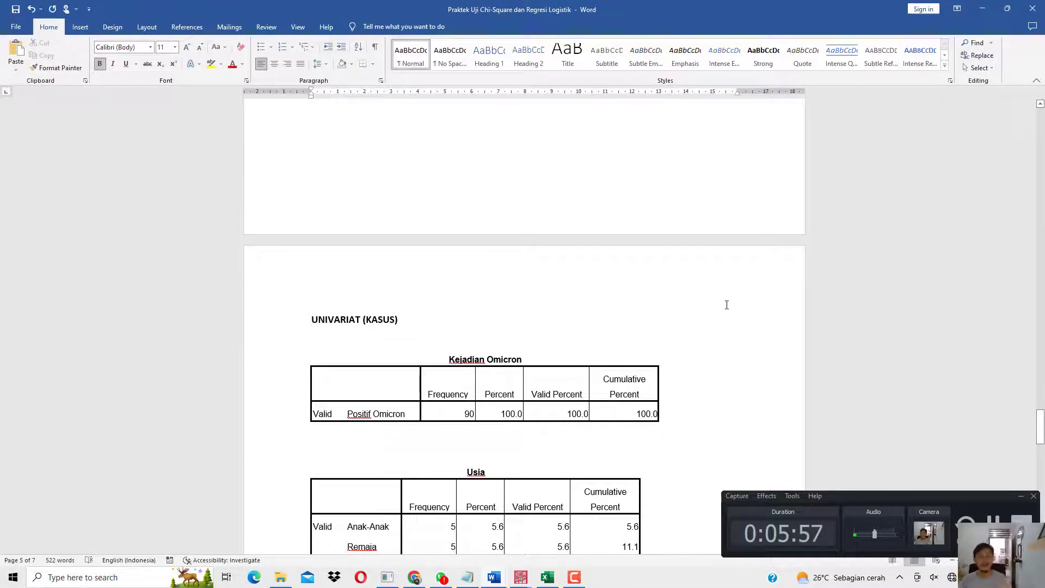
scroll(747, 255, down, 4)
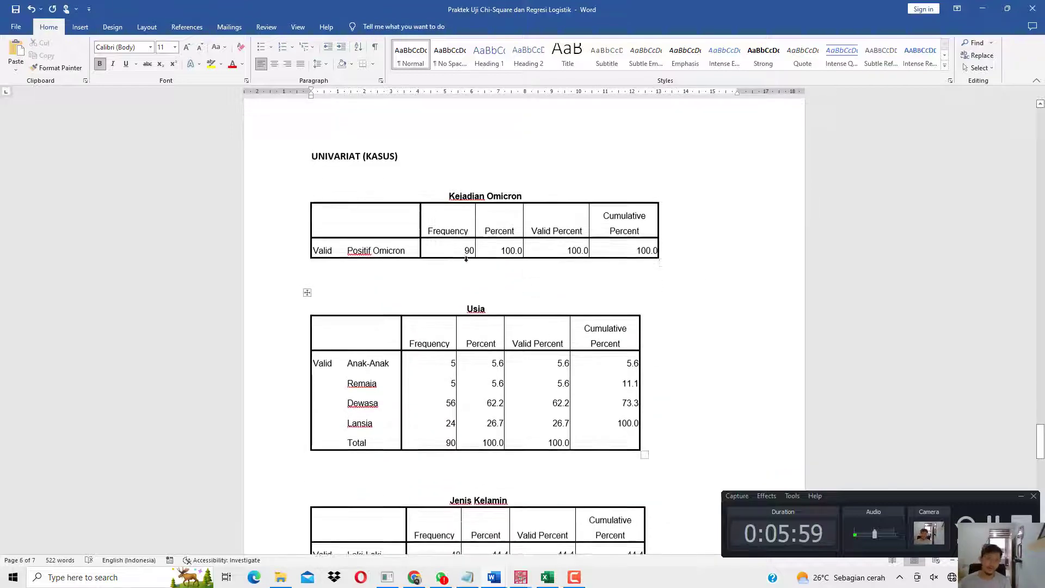
drag(375, 217, 457, 217)
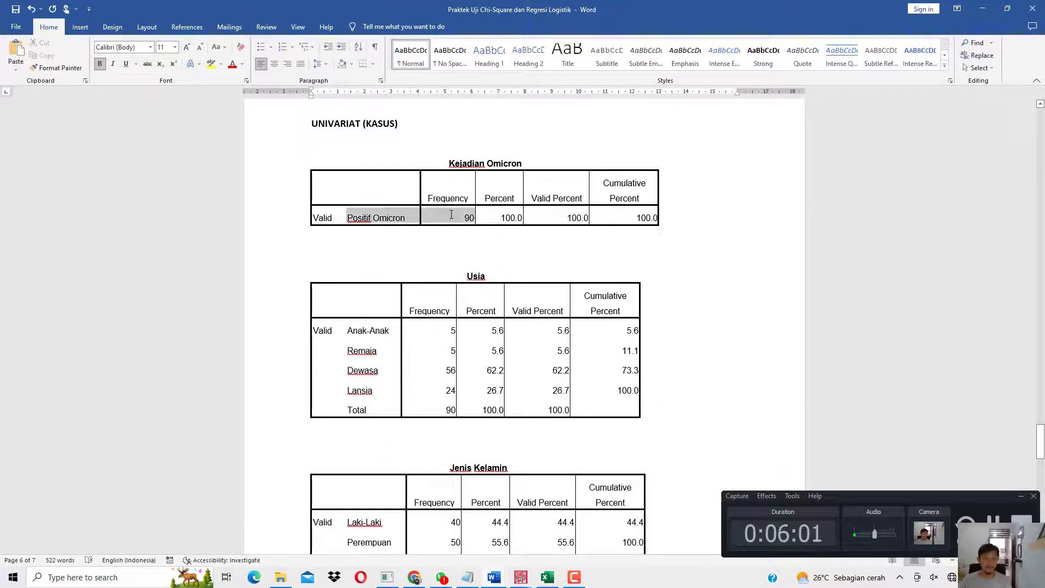
scroll(412, 228, down, 2)
drag(377, 235, 455, 234)
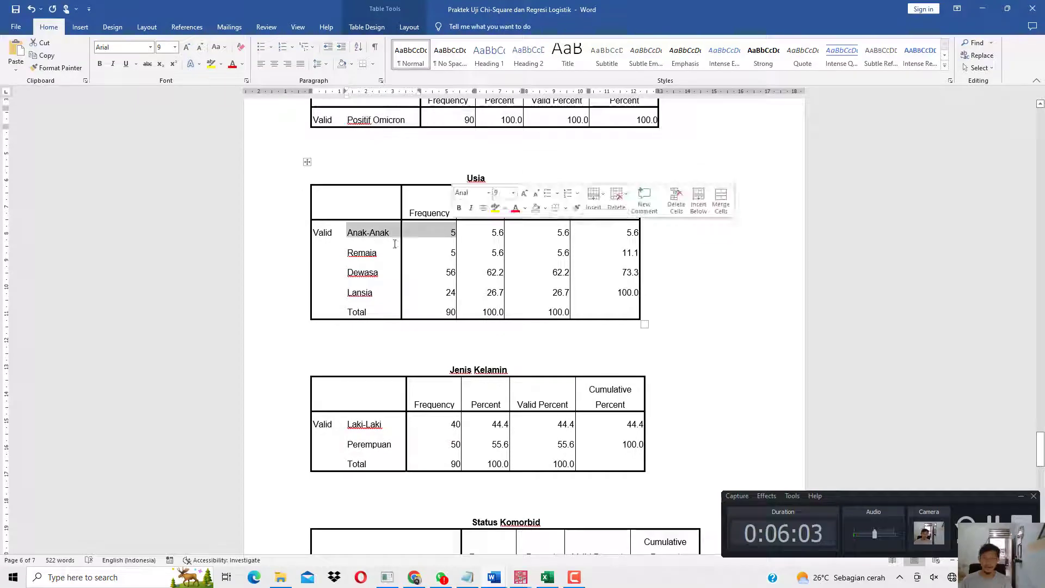
drag(375, 254, 455, 254)
scroll(488, 260, down, 2)
scroll(488, 260, down, 20)
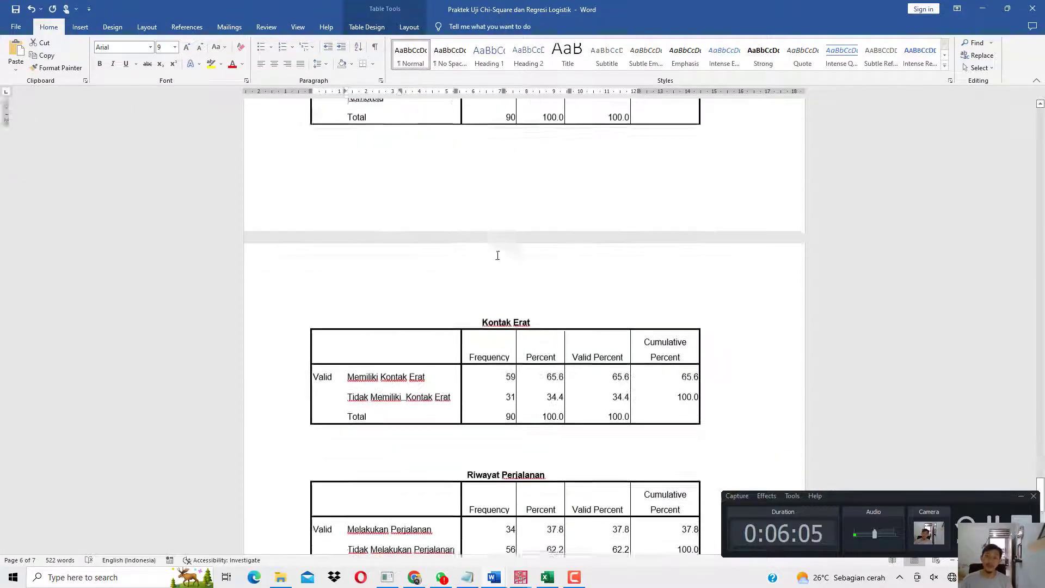
scroll(515, 245, up, 10)
scroll(573, 367, down, 8)
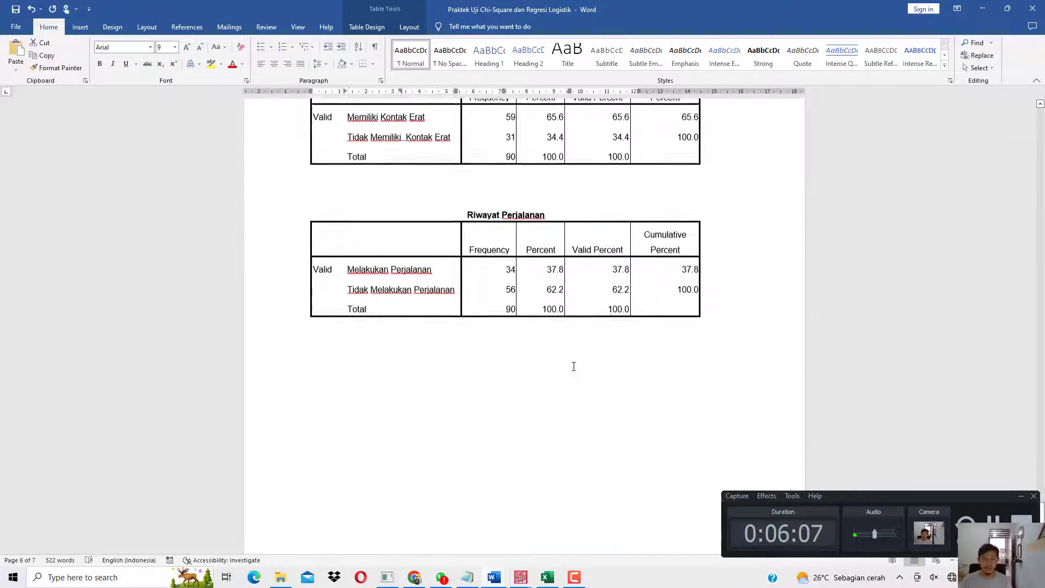
Start a new page after the last Riwayat Perjalanan table and enter the heading "BIVARIAT".
click(544, 301)
key(ctrl+Return)
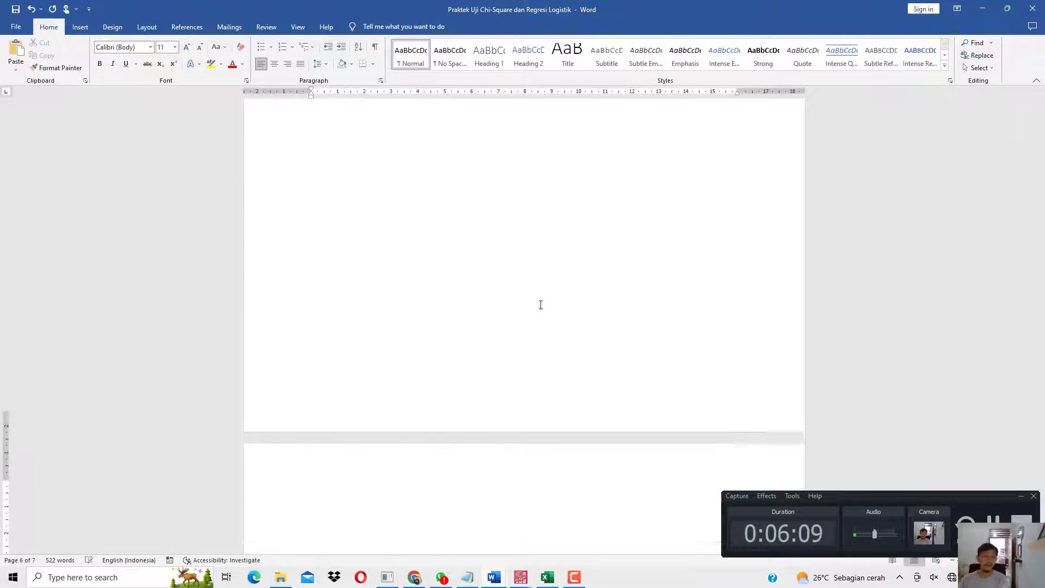
scroll(539, 303, down, 4)
text(bi)
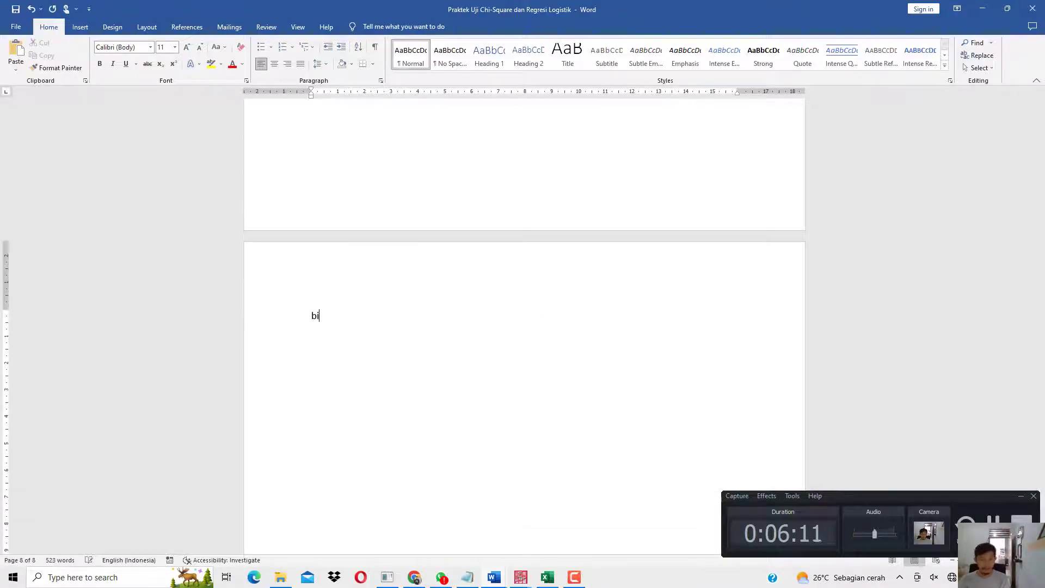
text(BIVARIAT)
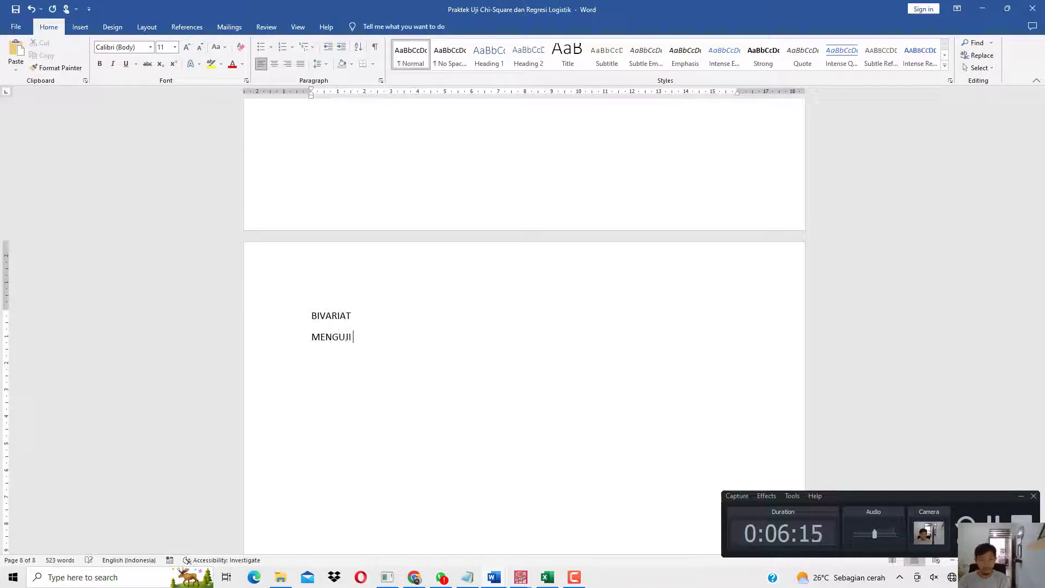
Complete the line below BIVARIAT as "MENGUJI HUBUNGAN ANTARA USIA, JK, STATUS, KONTAK ERAT, RIWAYAT PERJALANAN TERHADAP KEJADIAN OMICRON", using the Excel sheet's variable names.
text(GAN ANTARA USIA)
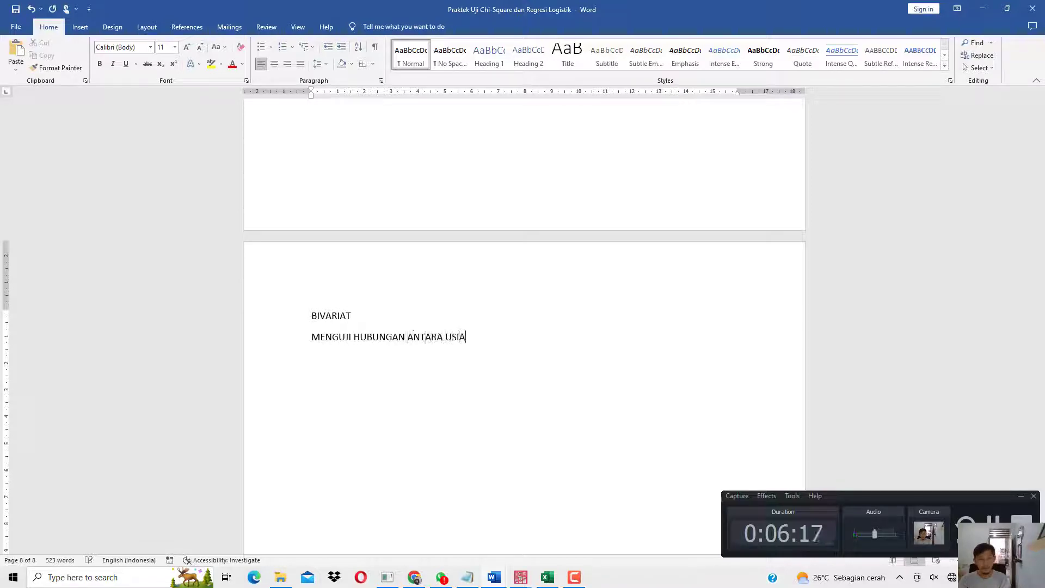
text(,)
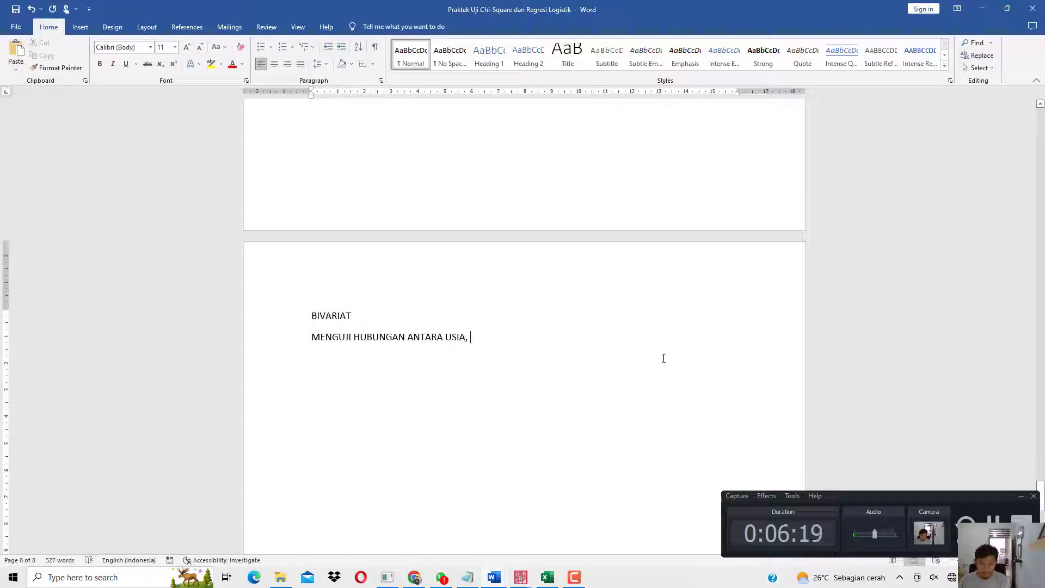
click(551, 579)
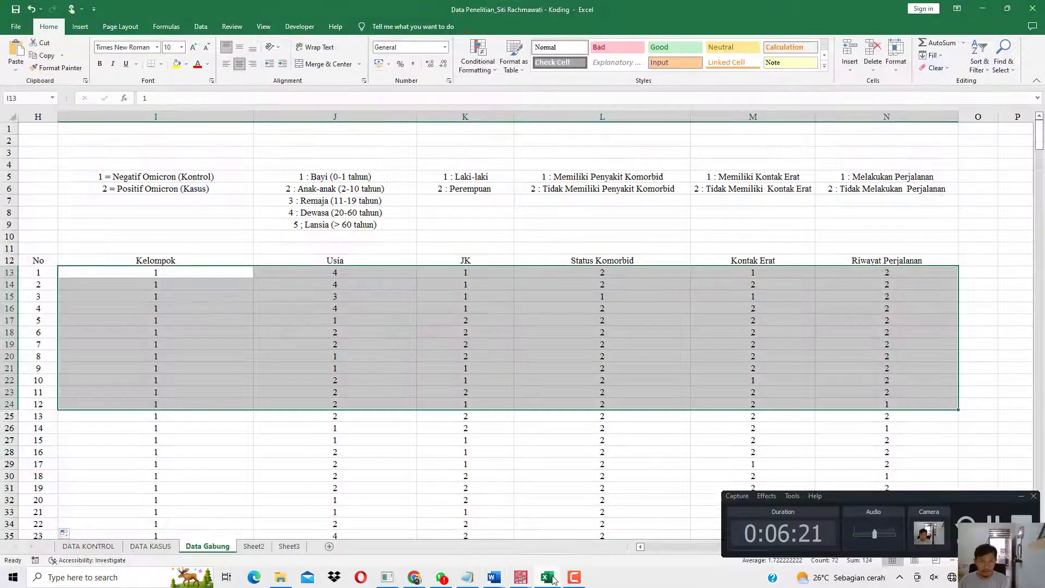
click(551, 578)
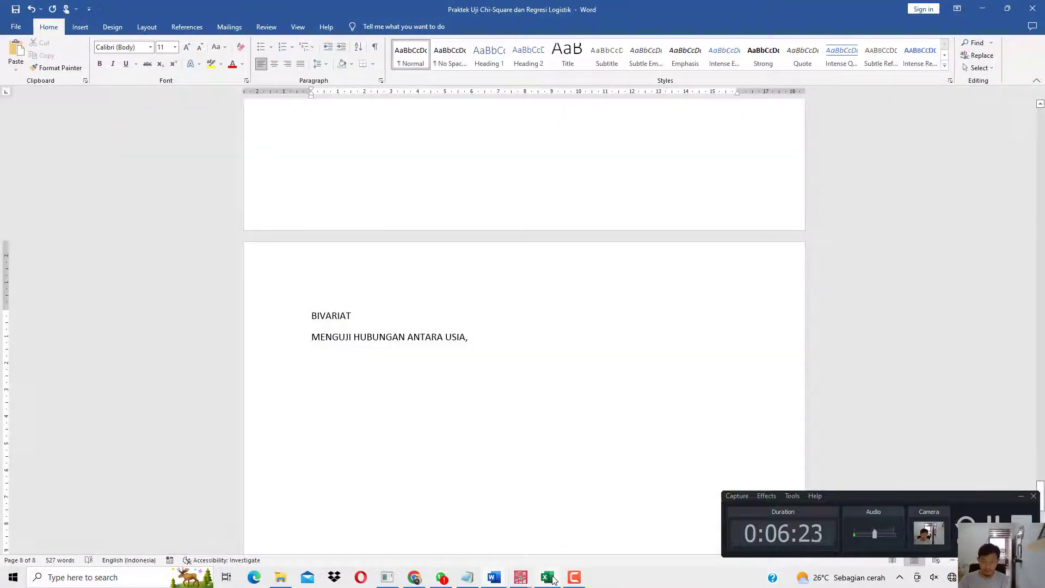
text(JK, STATUS,)
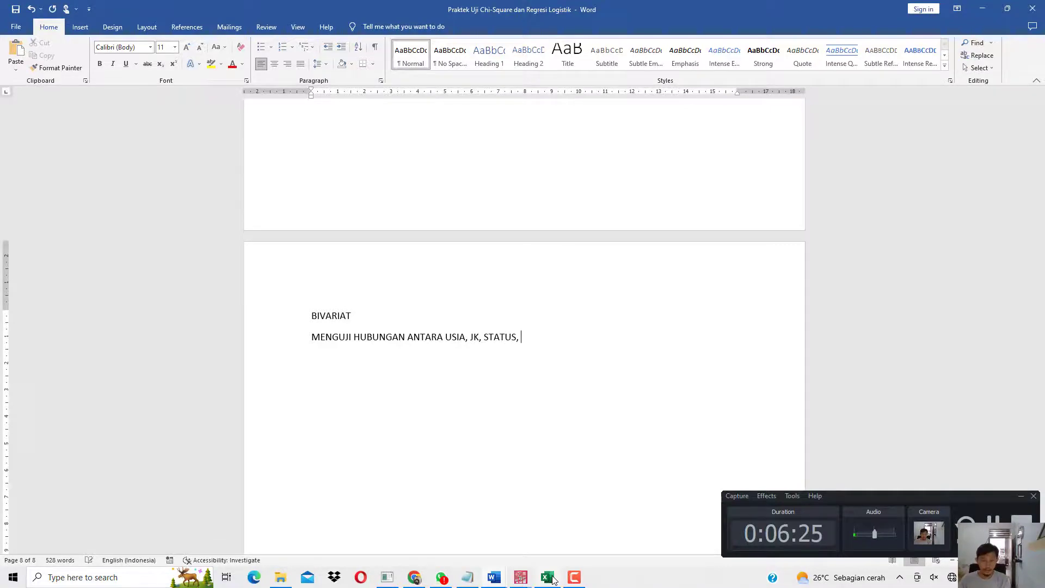
click(550, 579)
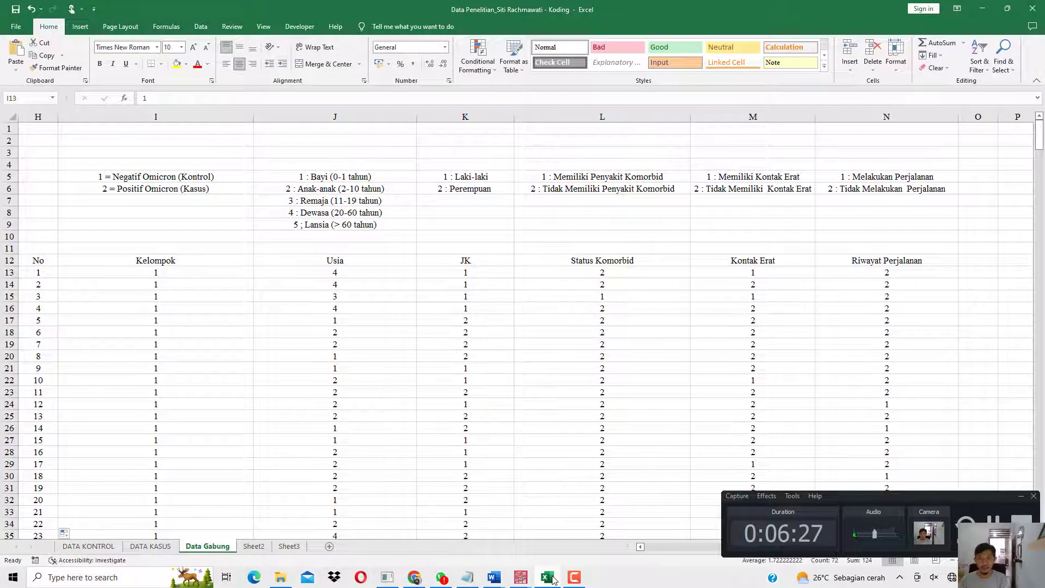
click(551, 579)
text(KONTAK)
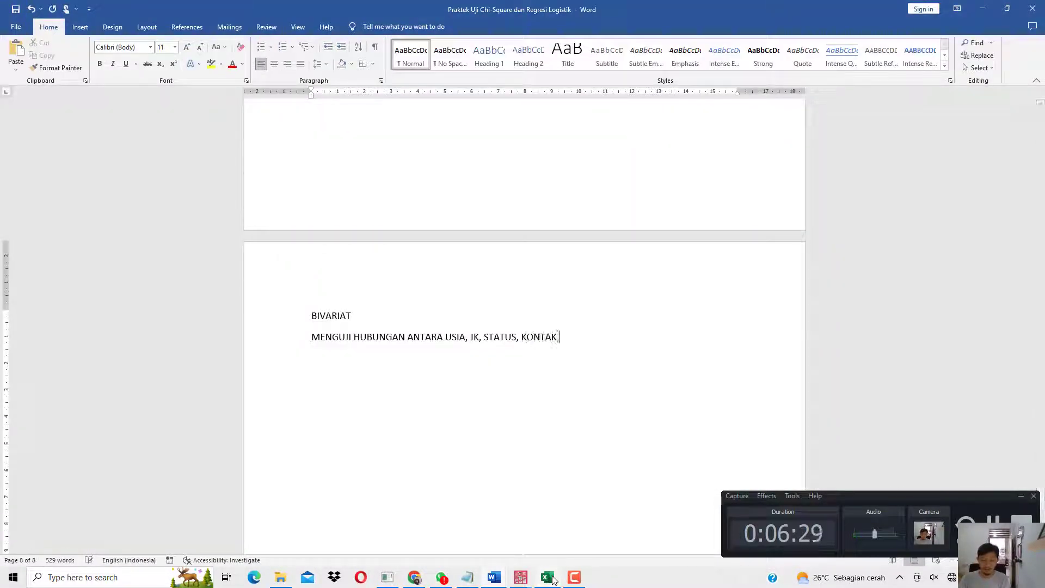
text( ERAT, T)
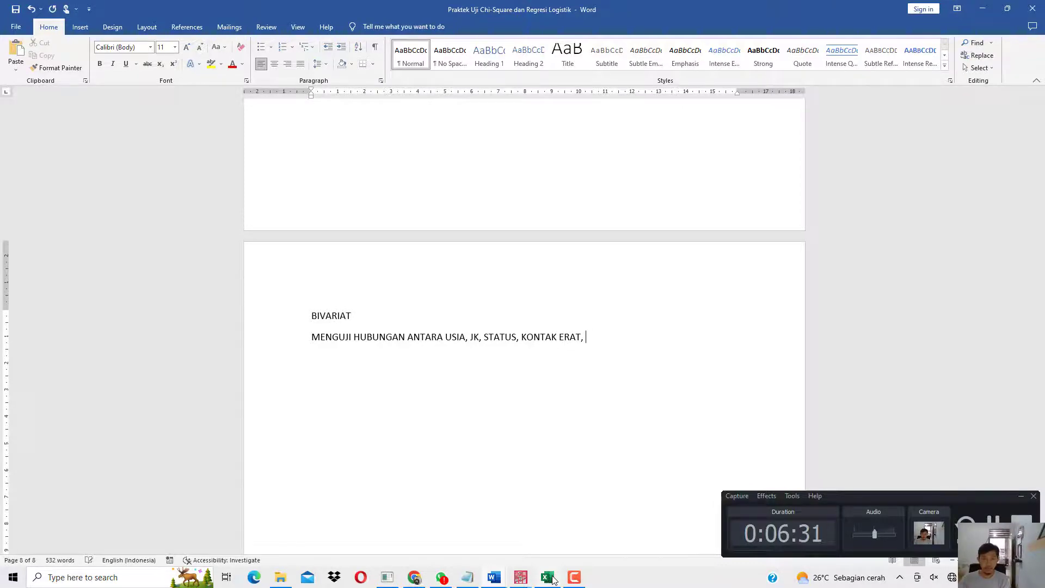
click(552, 579)
click(552, 579)
text(R)
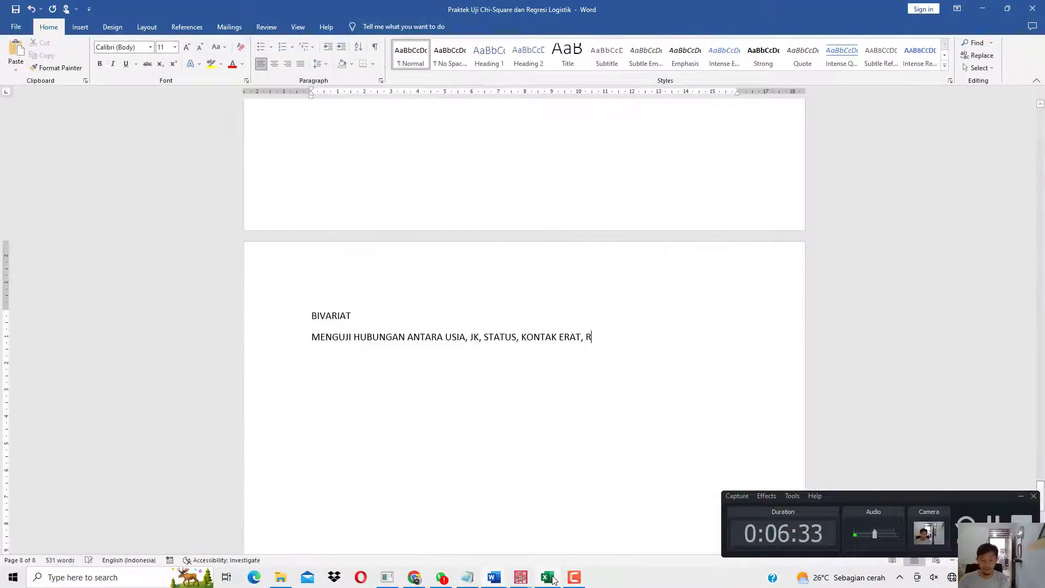
text(IWAYAT PERJALANAN TERHADAP)
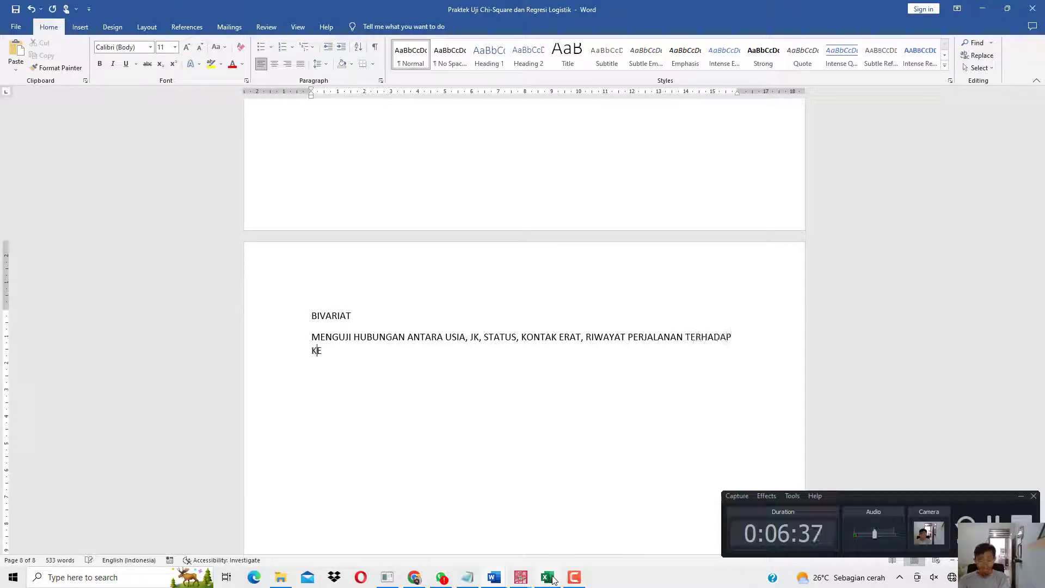
text( KEJADIAN OMICRON)
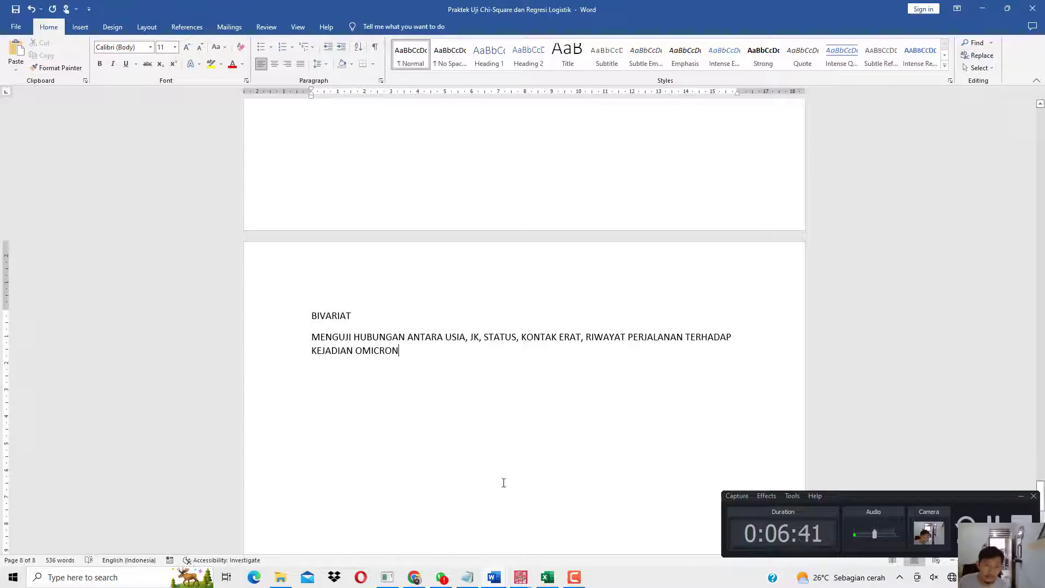
Switch to the SPSS dataset and examine the Negatif and Positif Omicron cases and their filter_$ selection status.
mouse_move(521, 577)
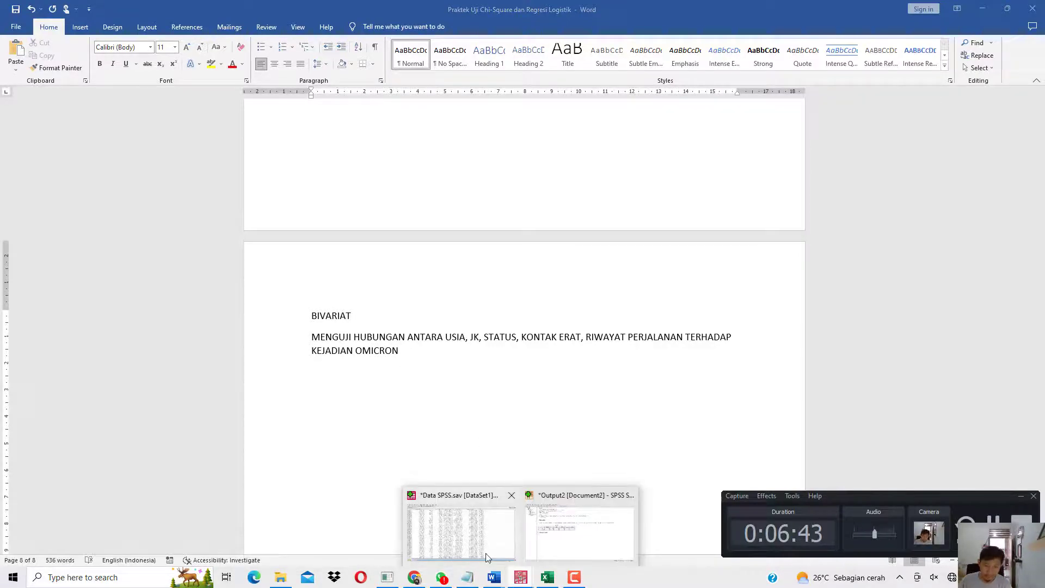
click(462, 528)
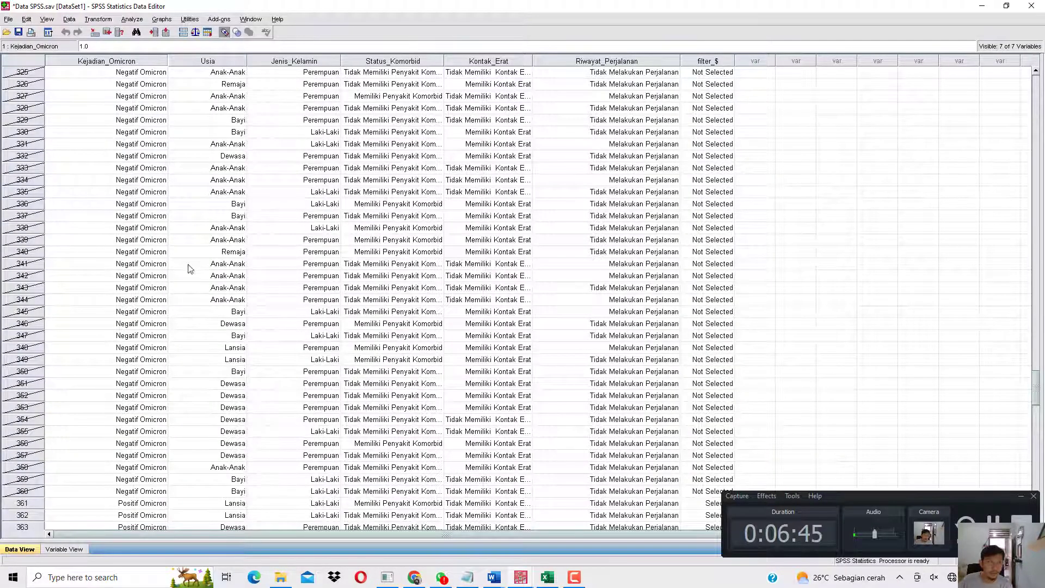
scroll(144, 306, down, 12)
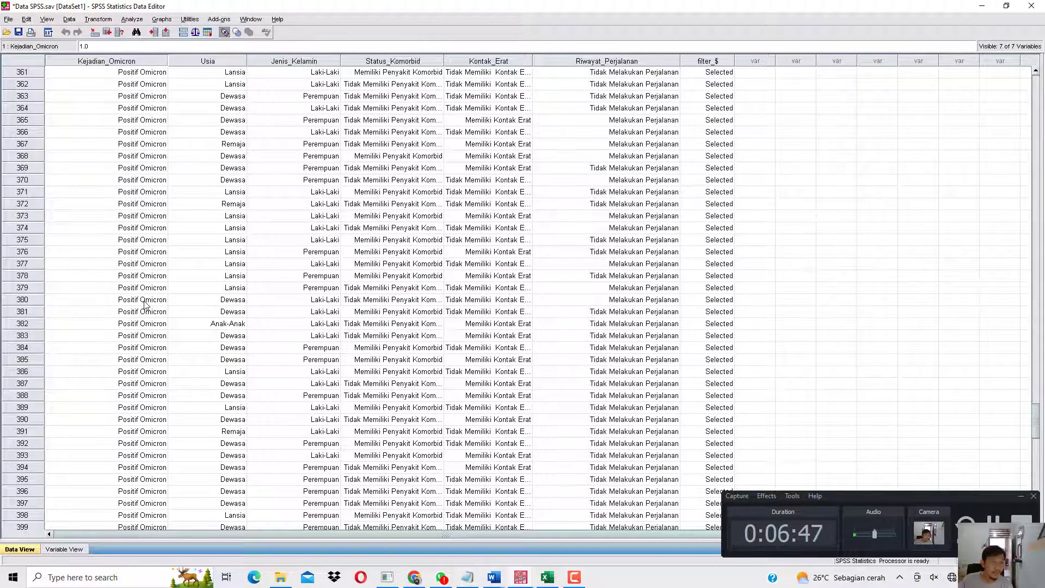
scroll(145, 304, down, 10)
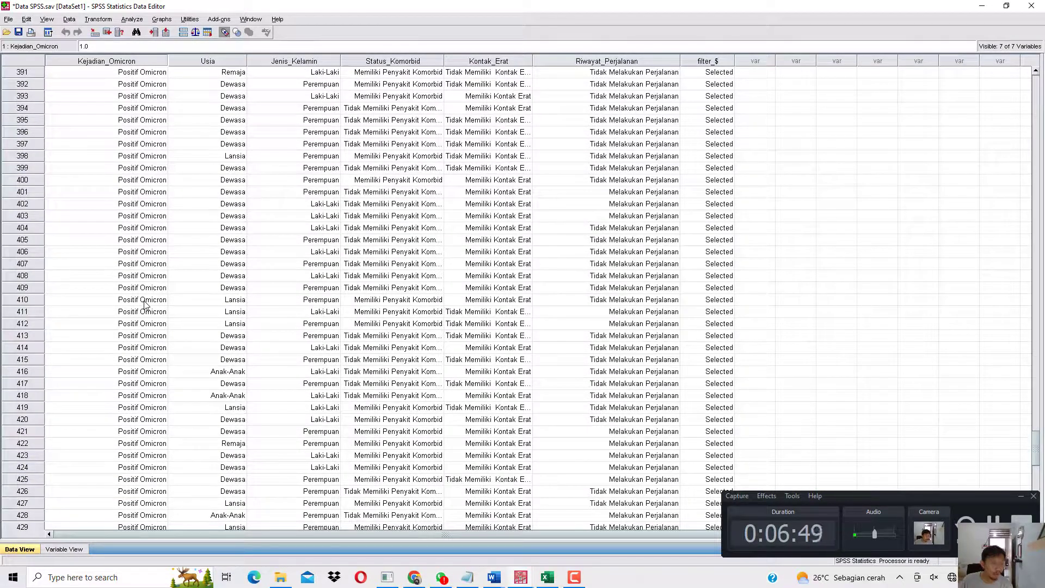
scroll(144, 305, up, 19)
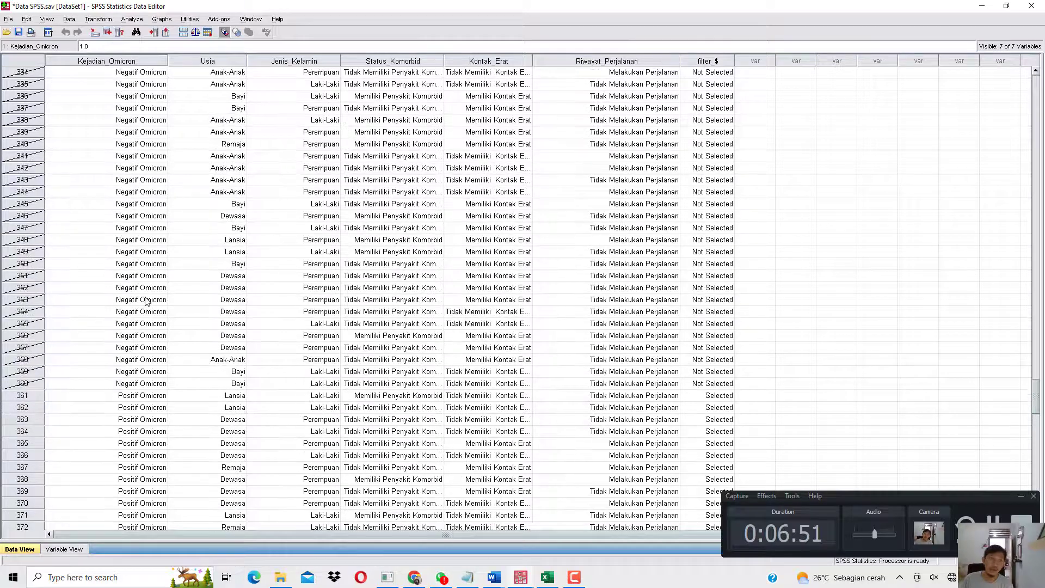
scroll(146, 300, up, 20)
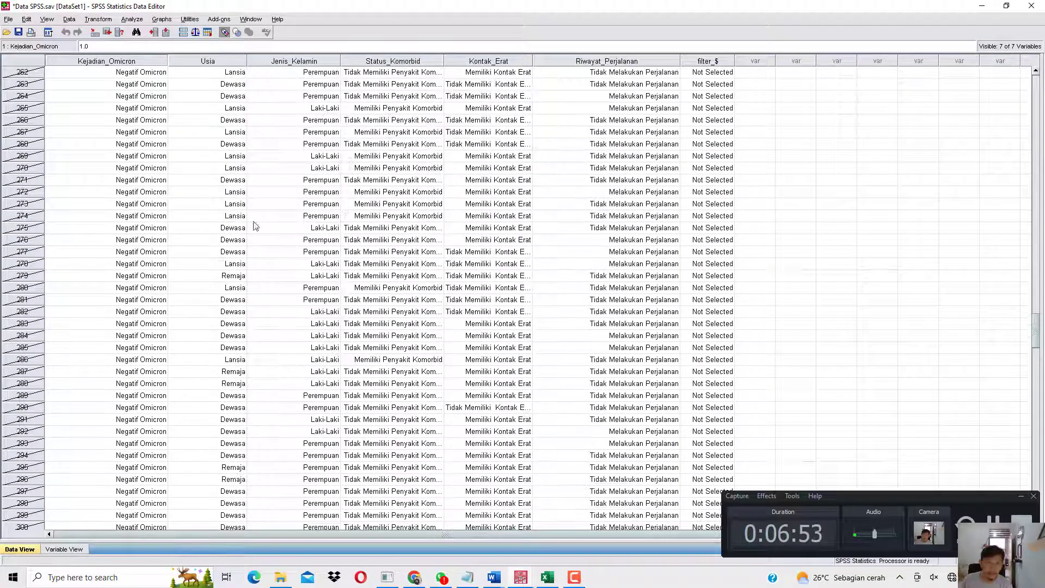
scroll(201, 189, up, 12)
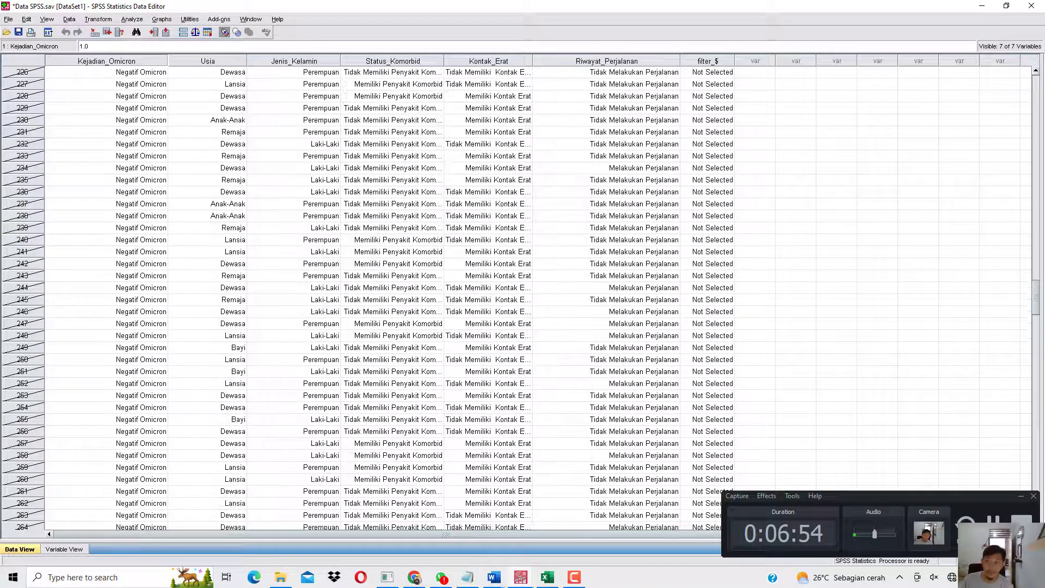
drag(1040, 279, 1040, 442)
drag(137, 151, 130, 273)
Set up a Crosstabs analysis with Kejadian Omicron as the column and all remaining variables, including the filter variable, as rows.
click(132, 19)
mouse_move(187, 45)
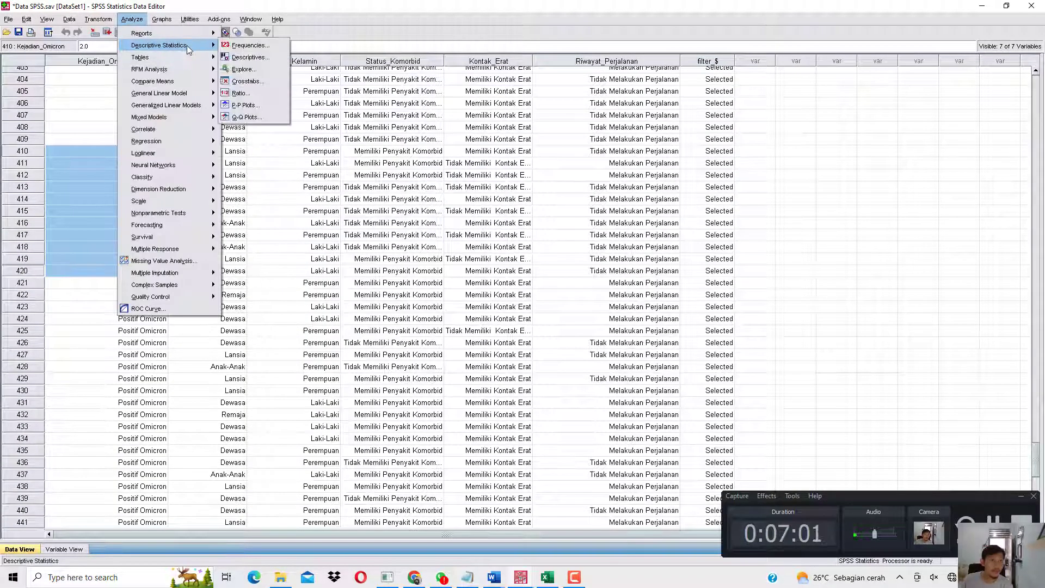
click(242, 83)
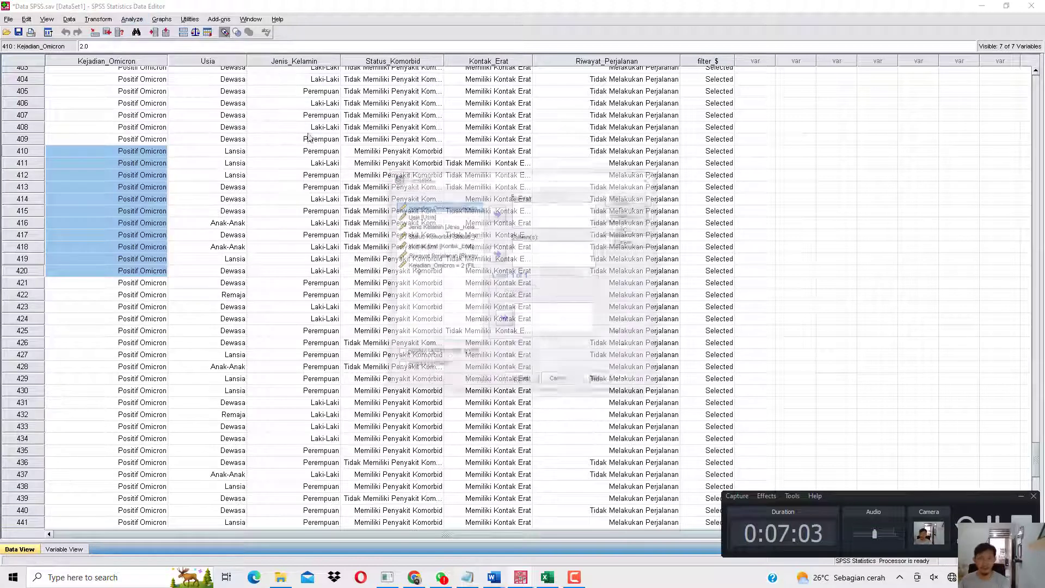
click(496, 254)
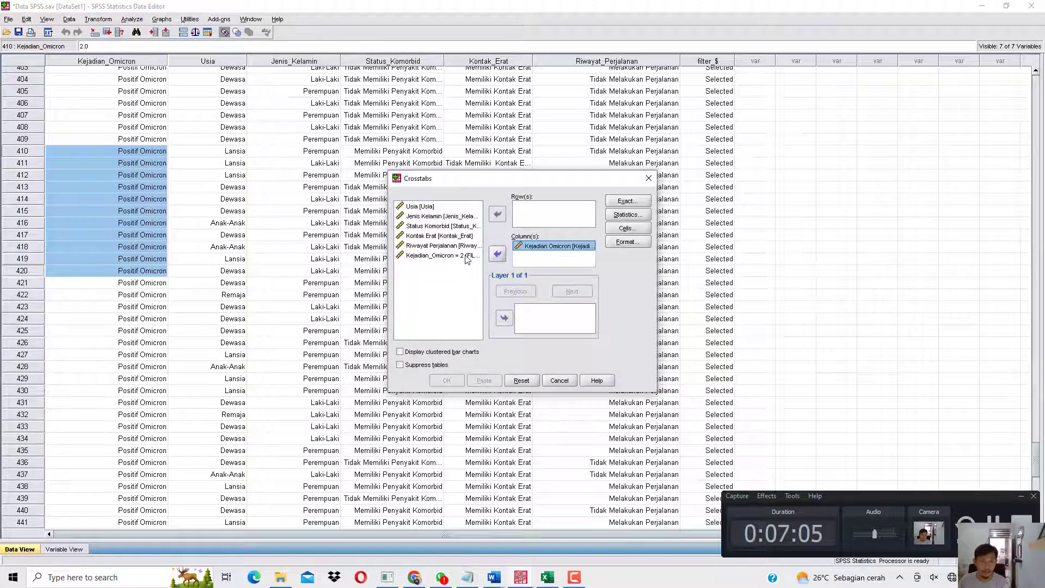
click(466, 257)
key(ctrl+a)
click(497, 215)
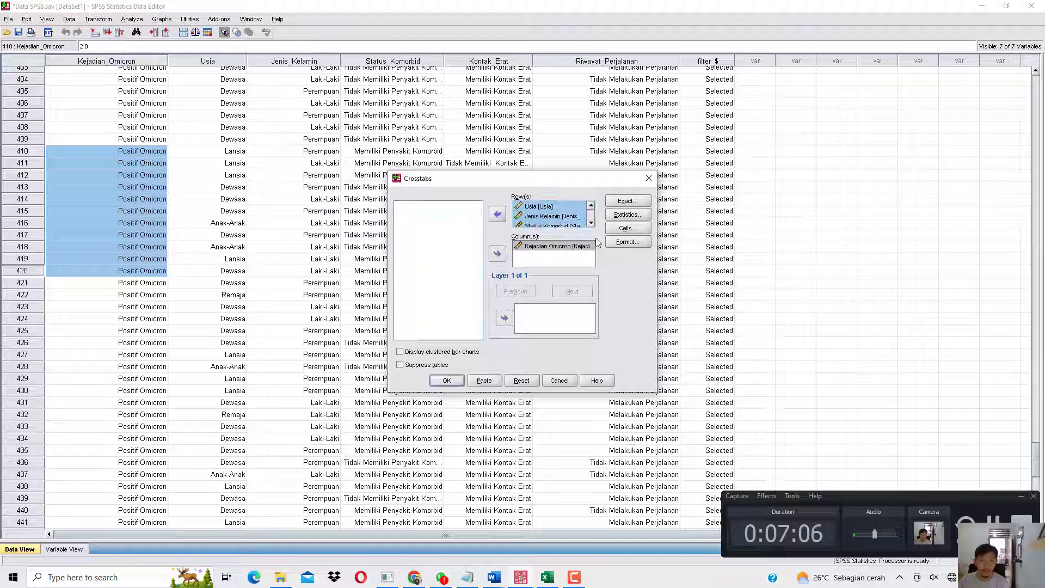
Request the Chi-square and Contingency coefficient statistics and row percentages for the crosstabs.
click(628, 215)
click(483, 244)
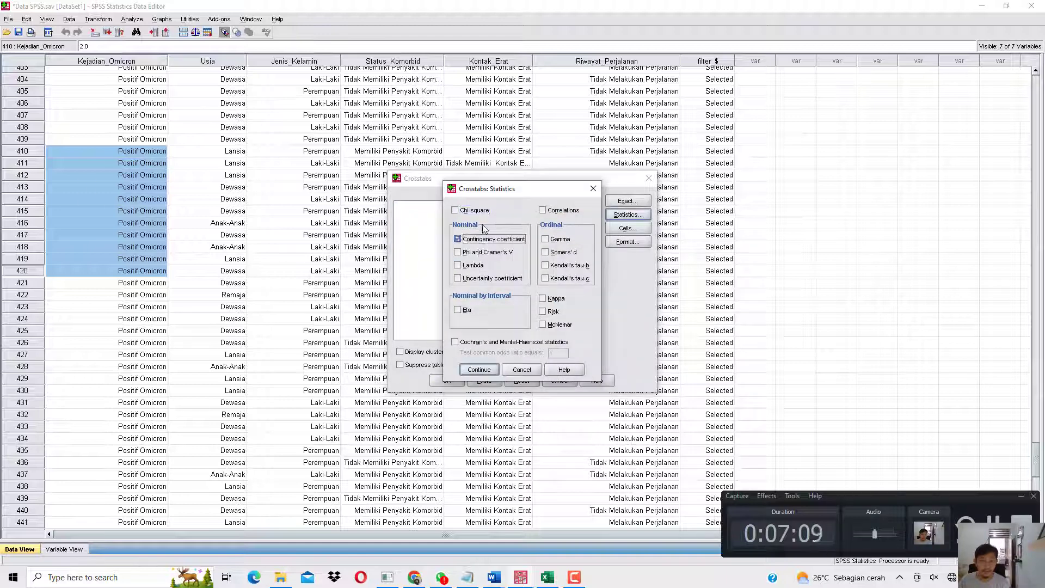
click(479, 370)
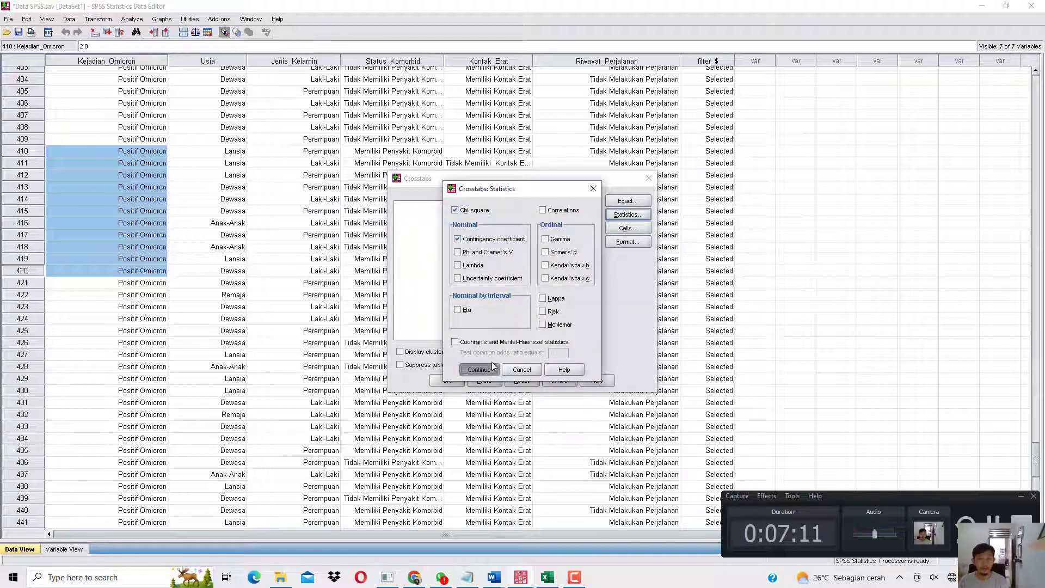
click(626, 228)
click(456, 267)
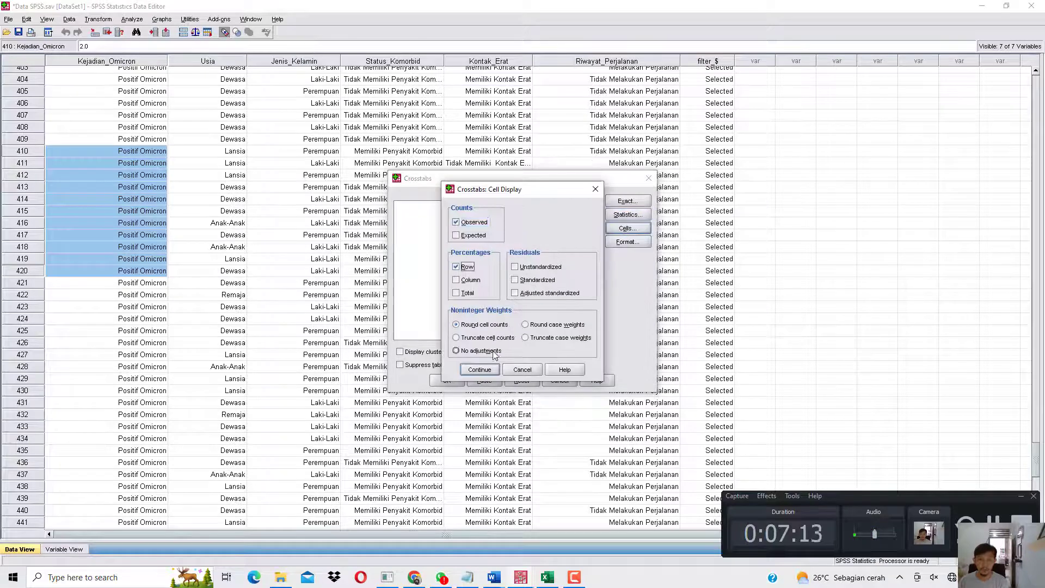
click(479, 370)
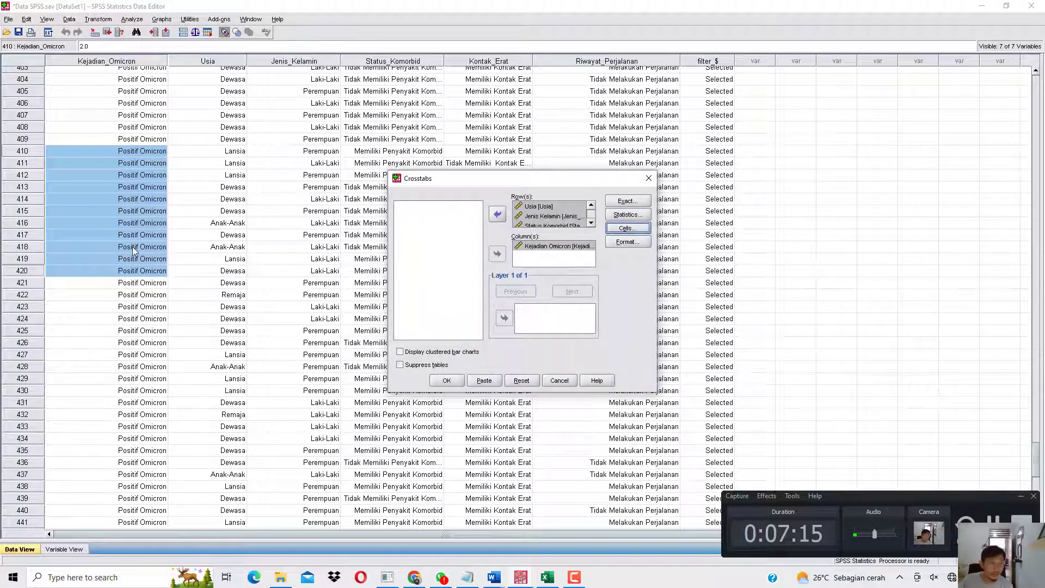
Try running the crosstabs on the filtered cases and inspect the Chi-Square Tests and Symmetric Measures for Status Komorbid.
scroll(384, 340, up, 6)
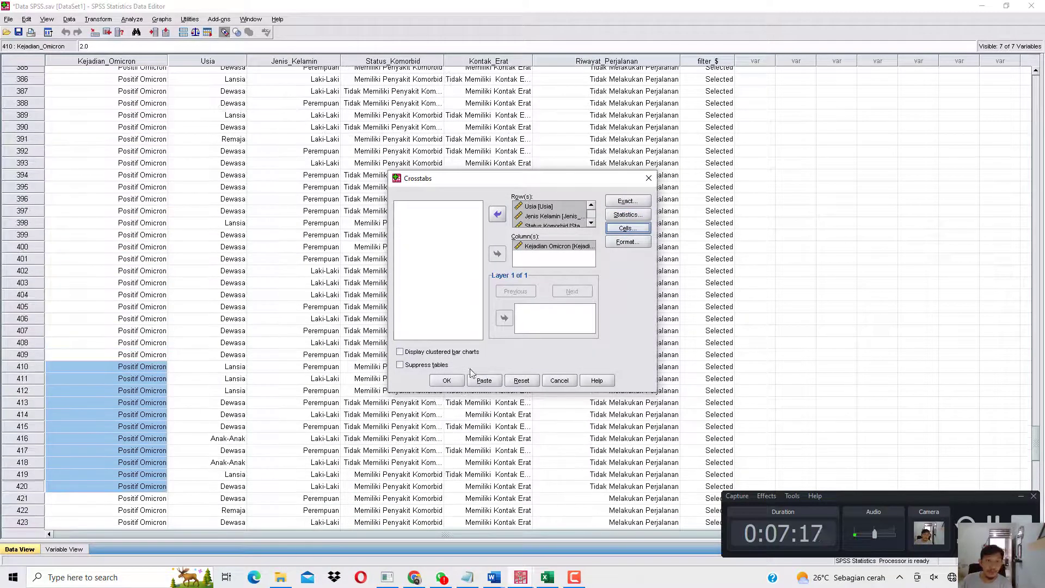
click(447, 380)
scroll(326, 370, down, 20)
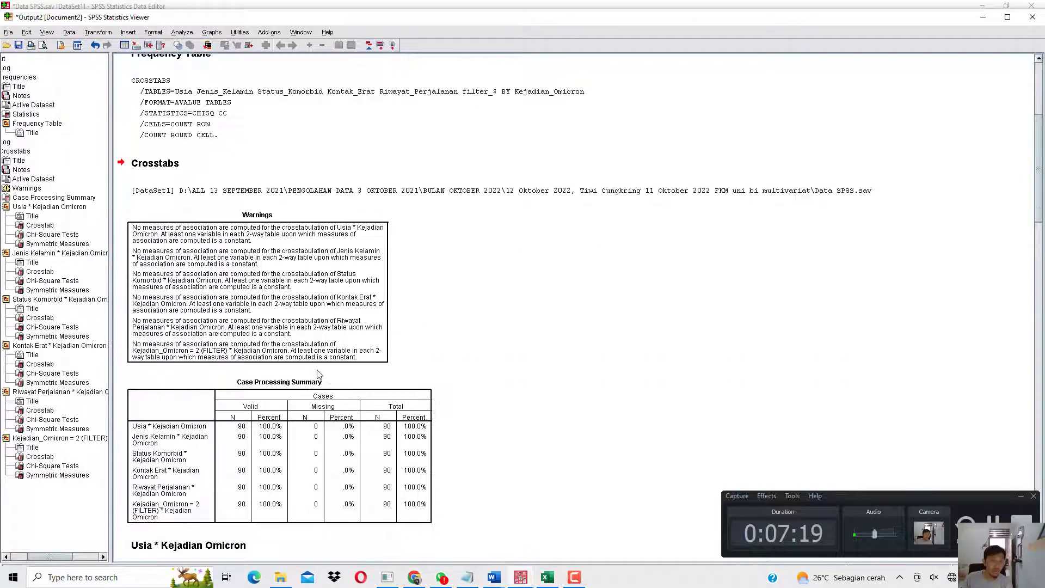
scroll(326, 371, down, 3)
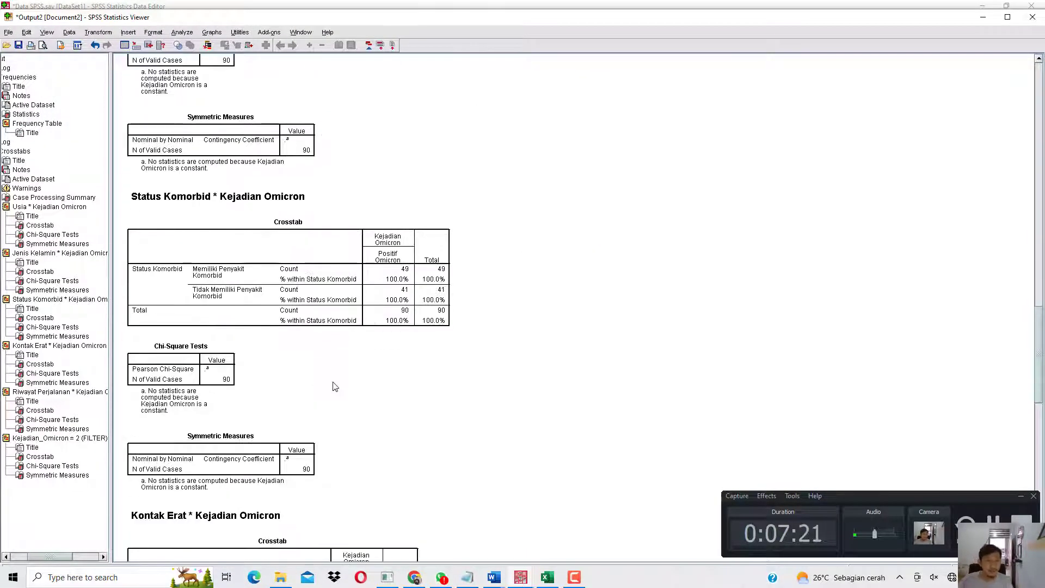
click(203, 380)
click(243, 462)
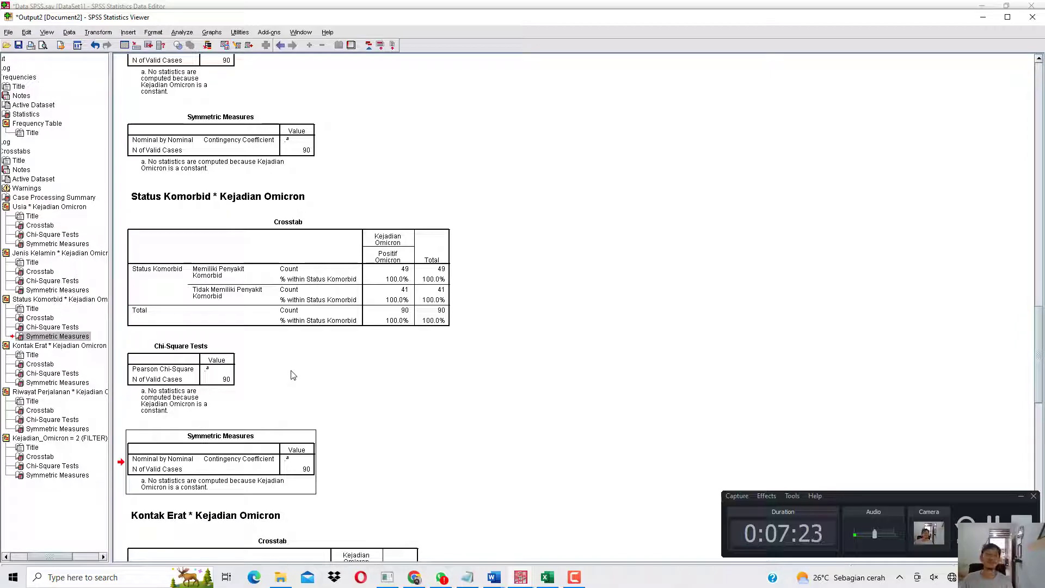
Close the crosstabs output and delete the filter_$ variable from the dataset to include all cases again.
click(1033, 17)
click(526, 316)
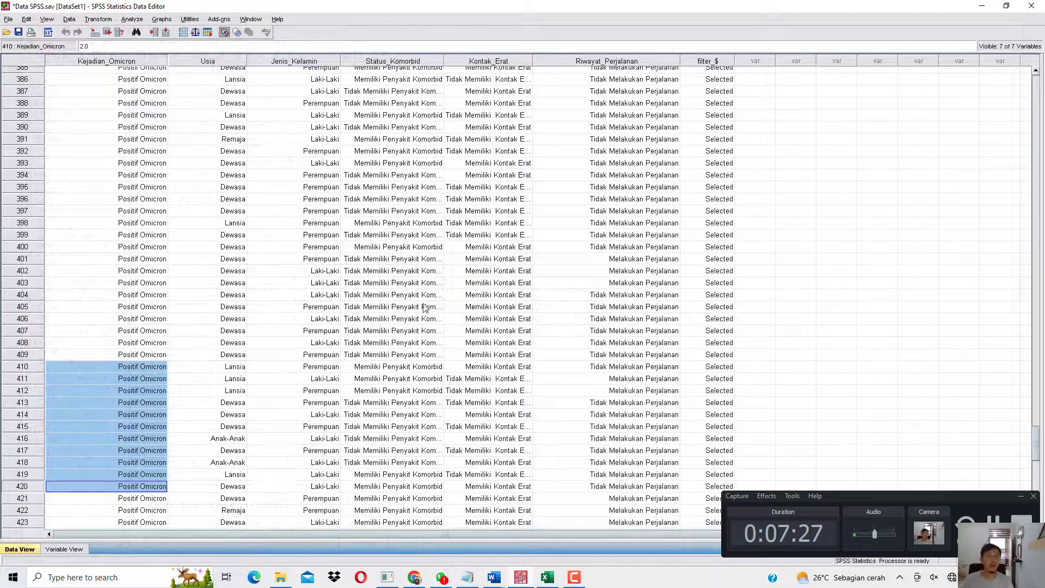
right_click(713, 61)
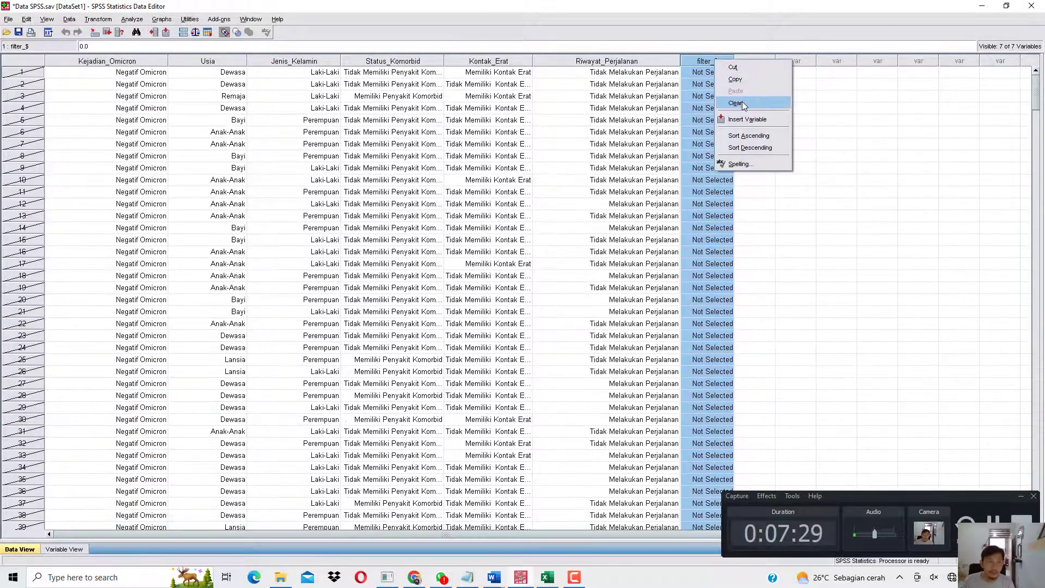
click(743, 103)
click(162, 181)
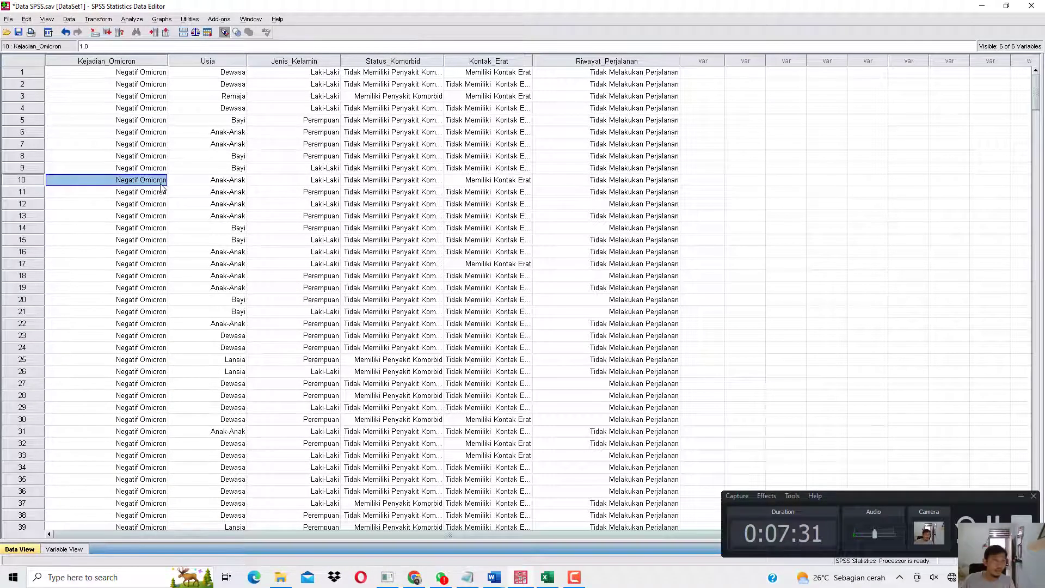
drag(1037, 97, 1035, 125)
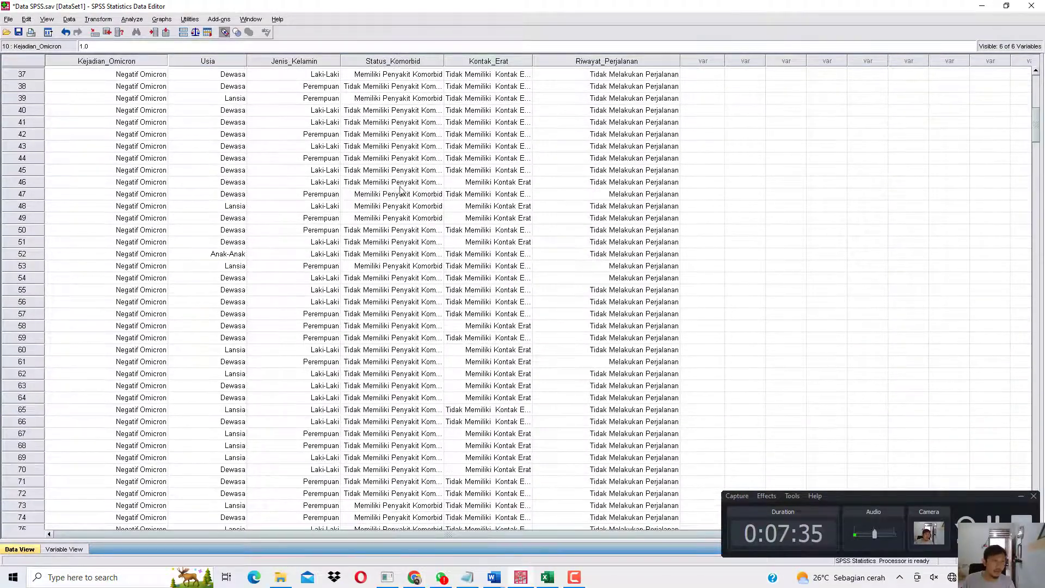
click(142, 147)
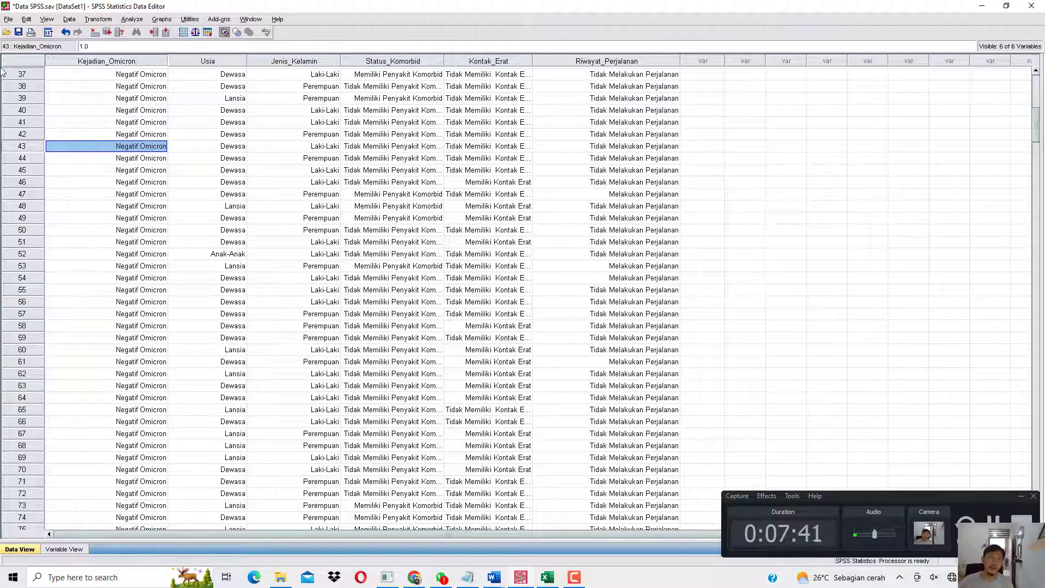
Review the columns Usia, Jenis_Kelamin, Status_Komorbid, Kontak_Erat, Riwayat_Perjalanan and Kejadian_Omicron, and check both negative and positive Omicron cases in the dataset.
click(132, 21)
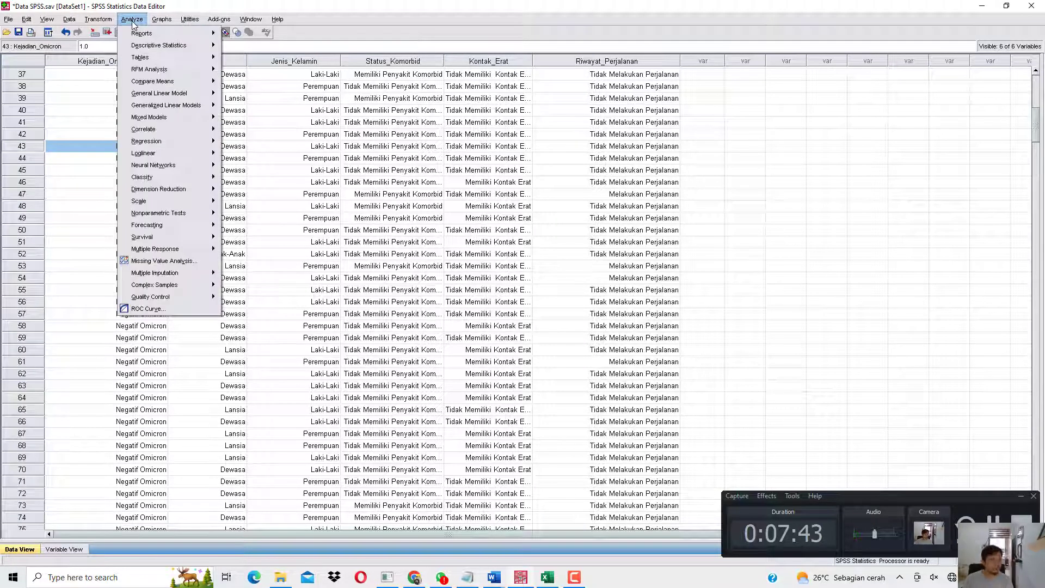
click(618, 253)
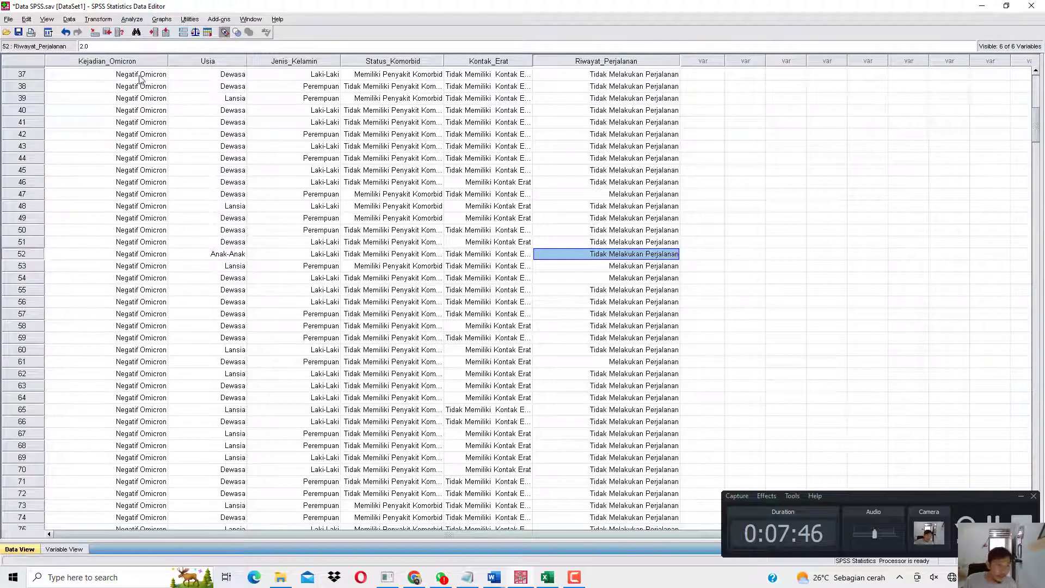
click(236, 64)
click(287, 63)
click(397, 65)
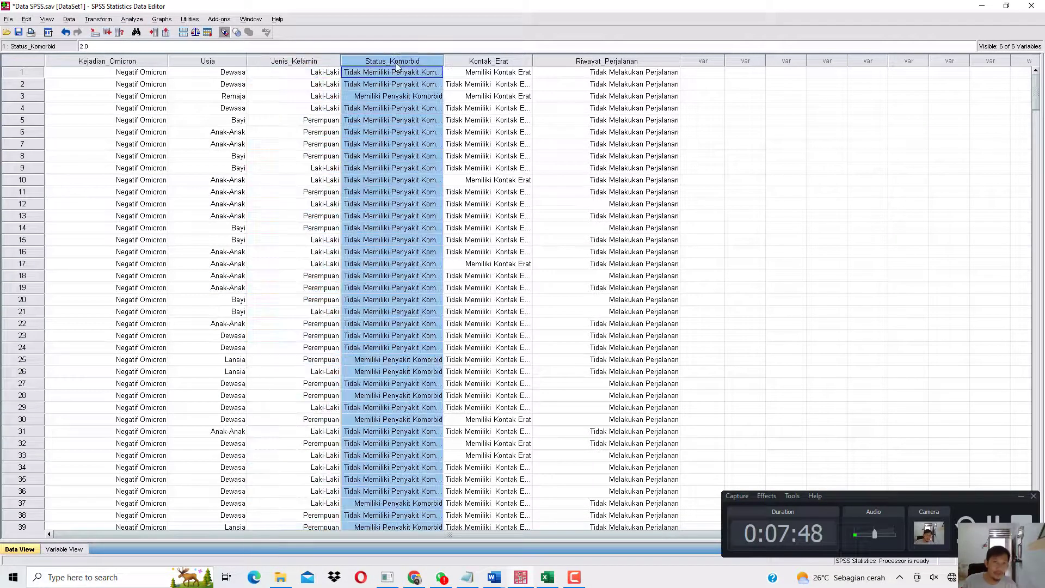
click(479, 63)
click(579, 60)
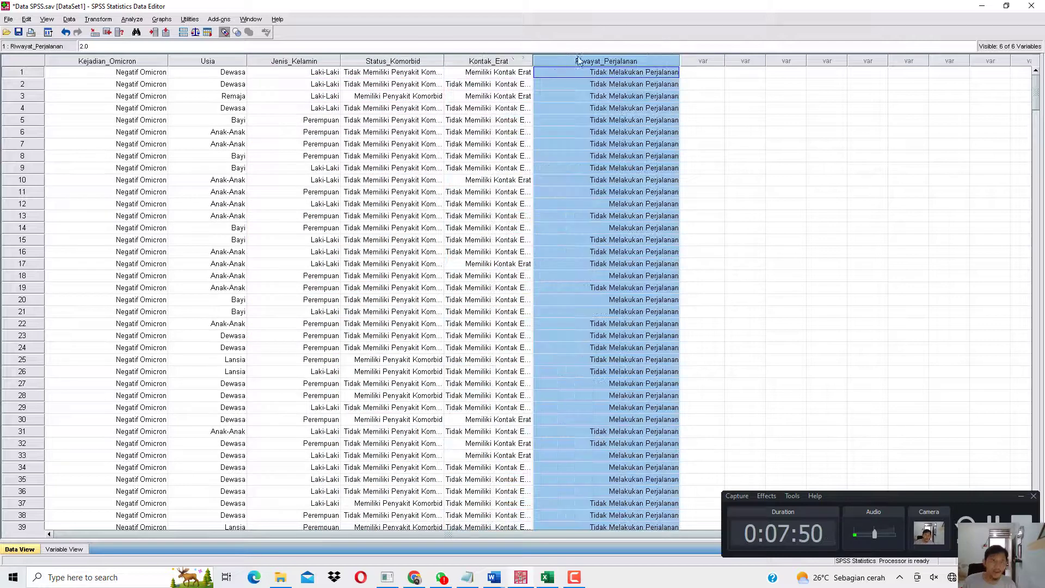
click(146, 60)
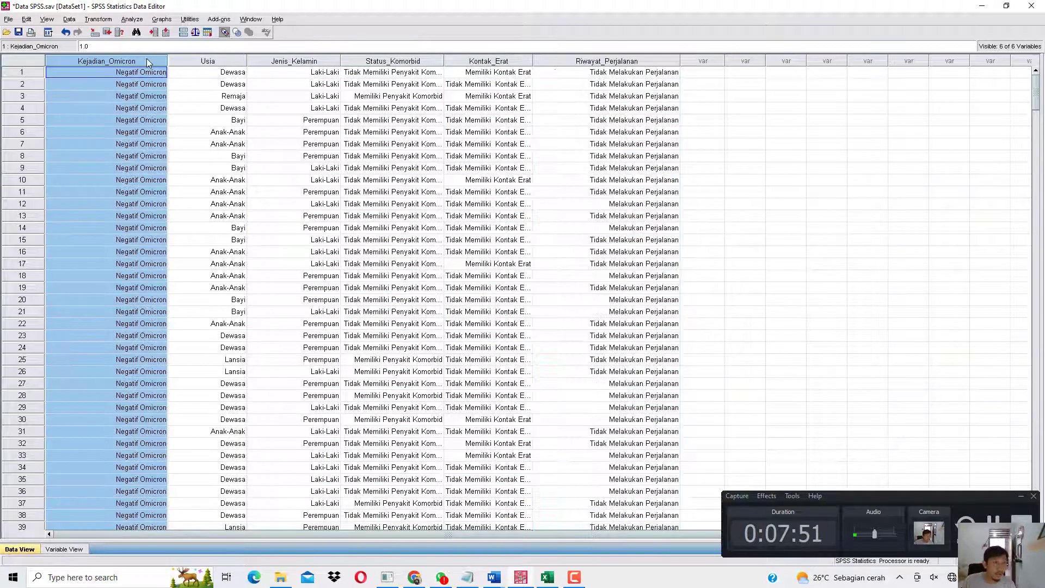
click(129, 121)
scroll(129, 251, down, 20)
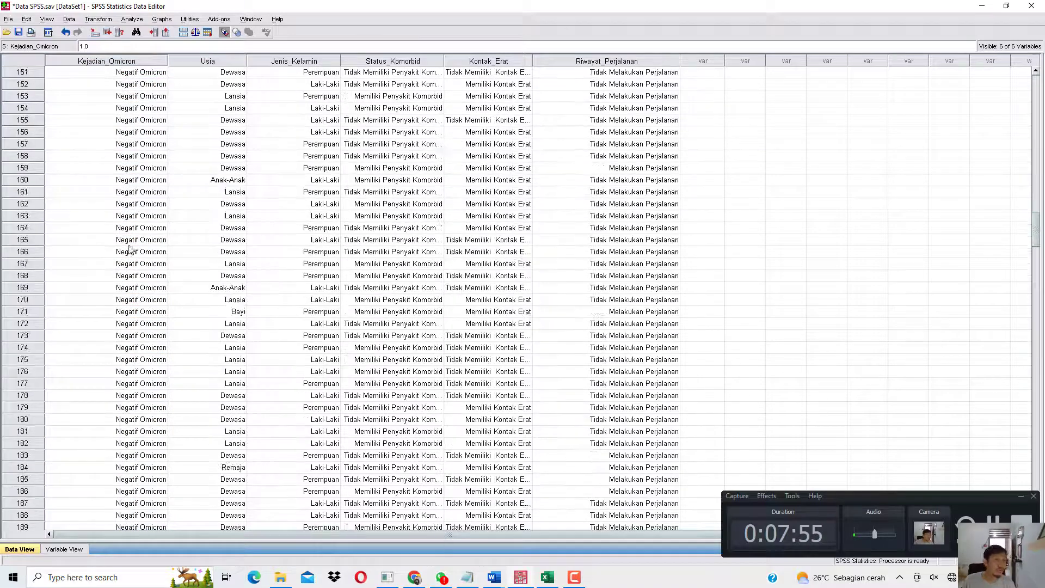
scroll(130, 250, down, 20)
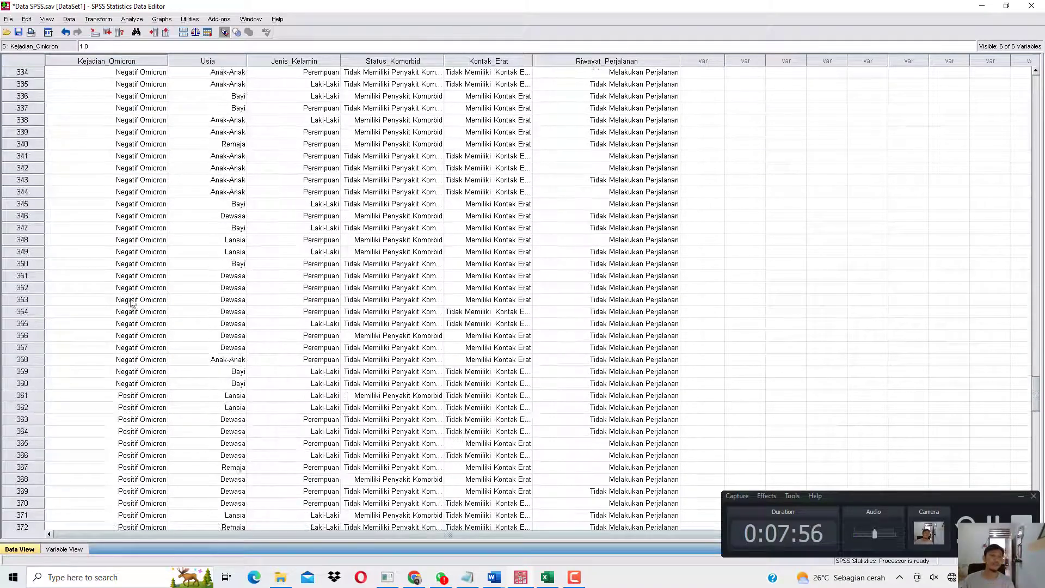
scroll(127, 294, down, 20)
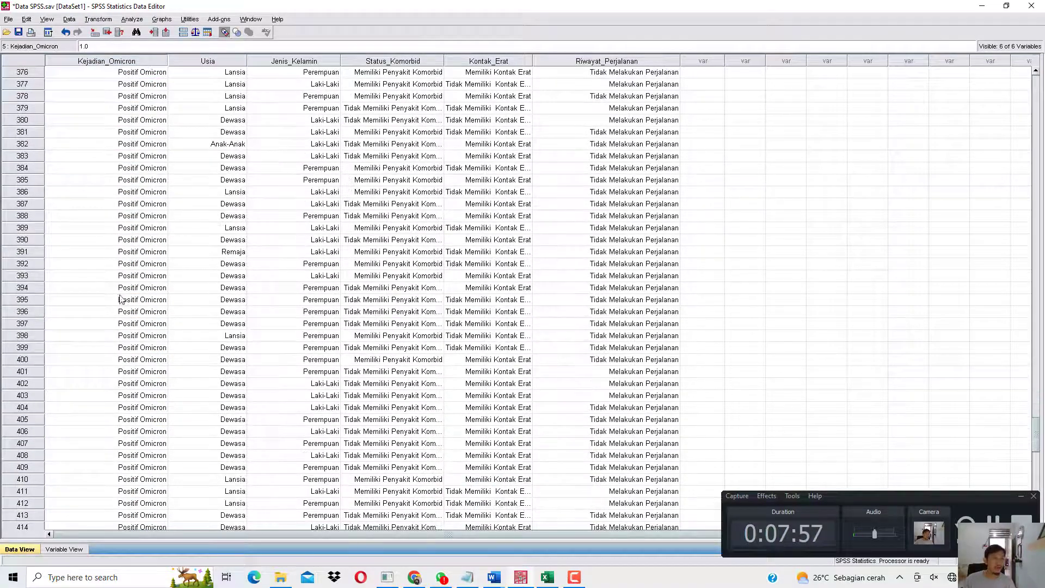
Run the crosstabs of Usia, Jenis_Kelamin, Status_Komorbid, Kontak_Erat and Riwayat_Perjalanan by Kejadian_Omicron with Chi-square, contingency coefficient and row percentages.
click(132, 19)
mouse_move(163, 40)
click(273, 86)
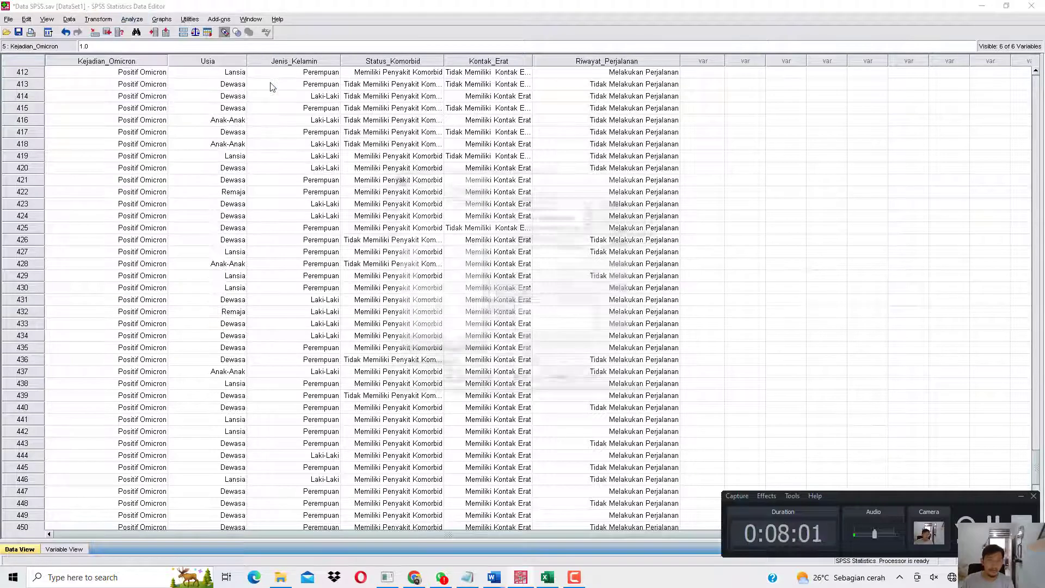
click(446, 380)
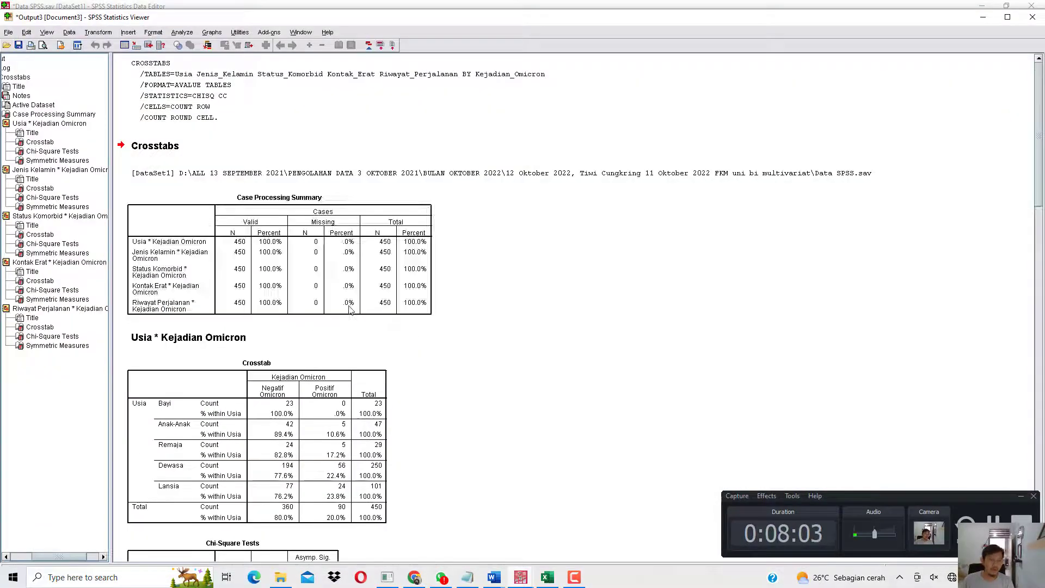
Select and cut the Crosstab, Chi-Square Tests and Symmetric Measures tables of all five variable pairs from the output.
scroll(348, 307, down, 9)
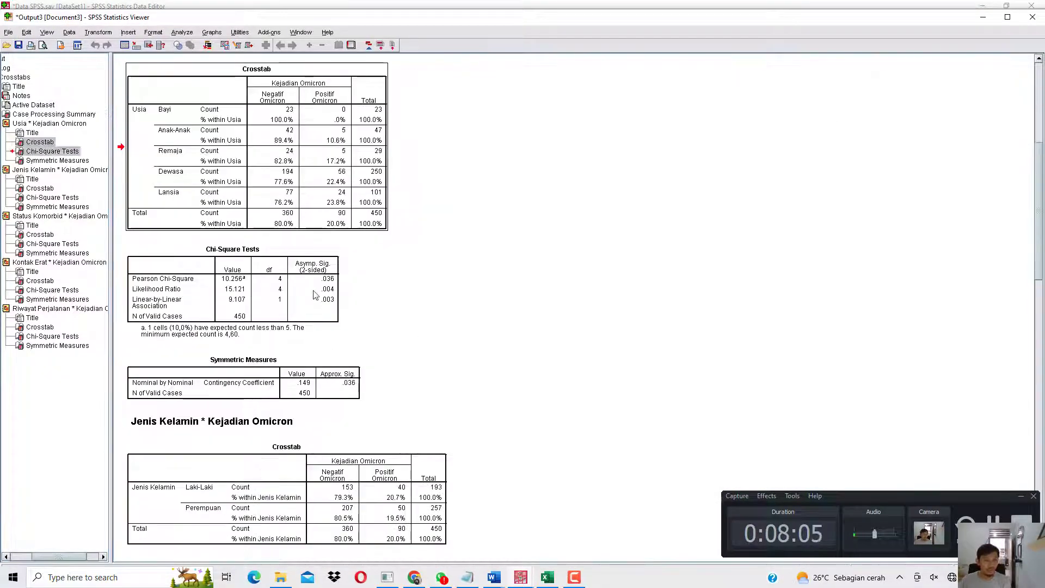
scroll(413, 350, down, 6)
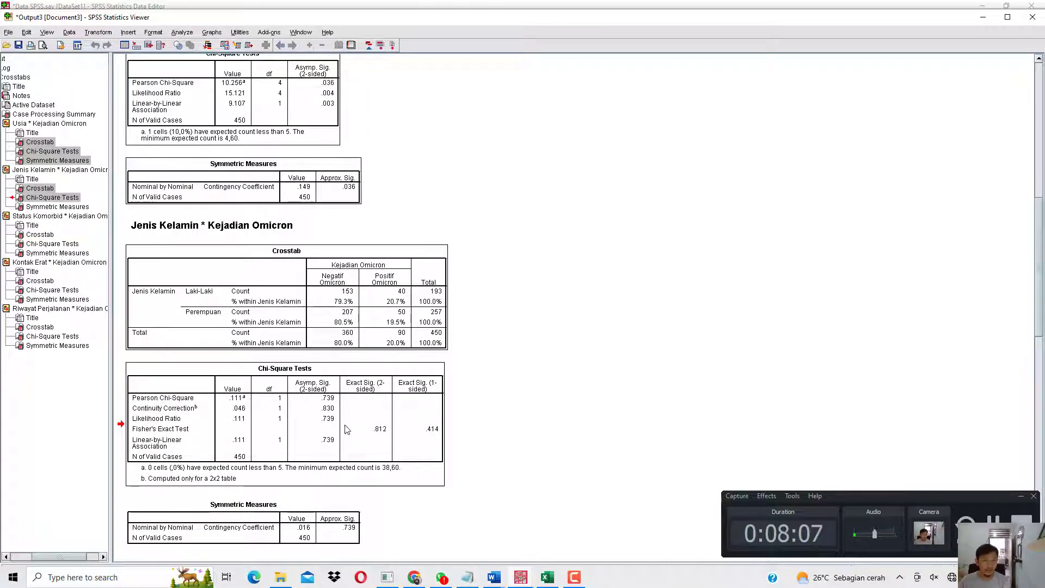
scroll(346, 430, down, 12)
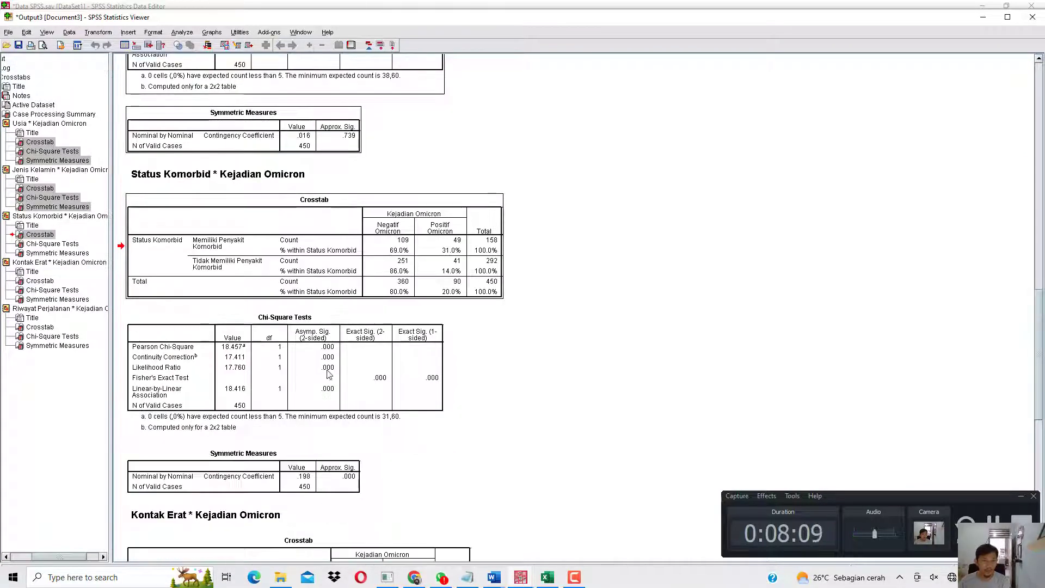
scroll(359, 359, down, 8)
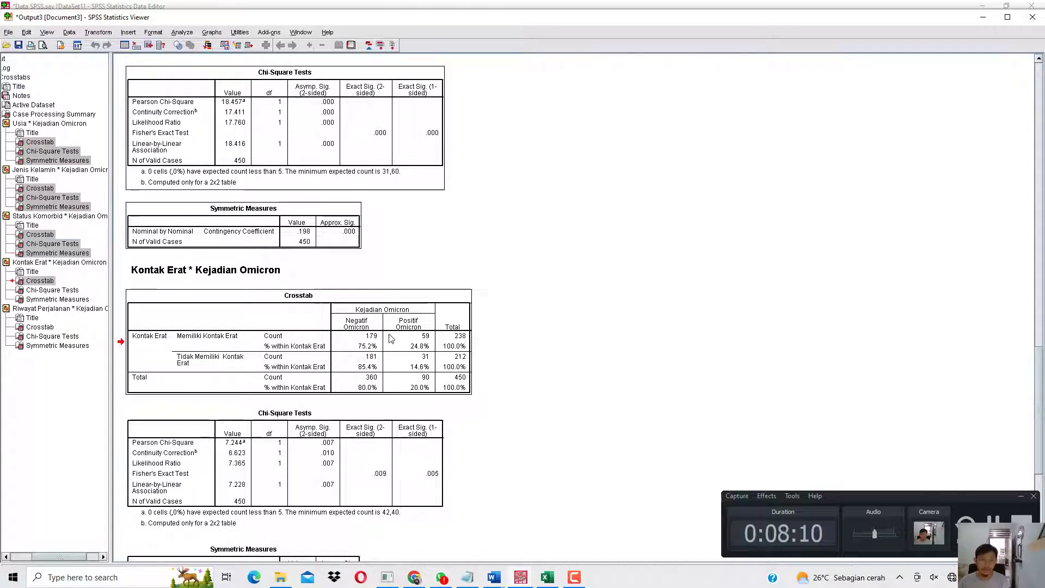
scroll(390, 339, down, 3)
scroll(474, 332, down, 9)
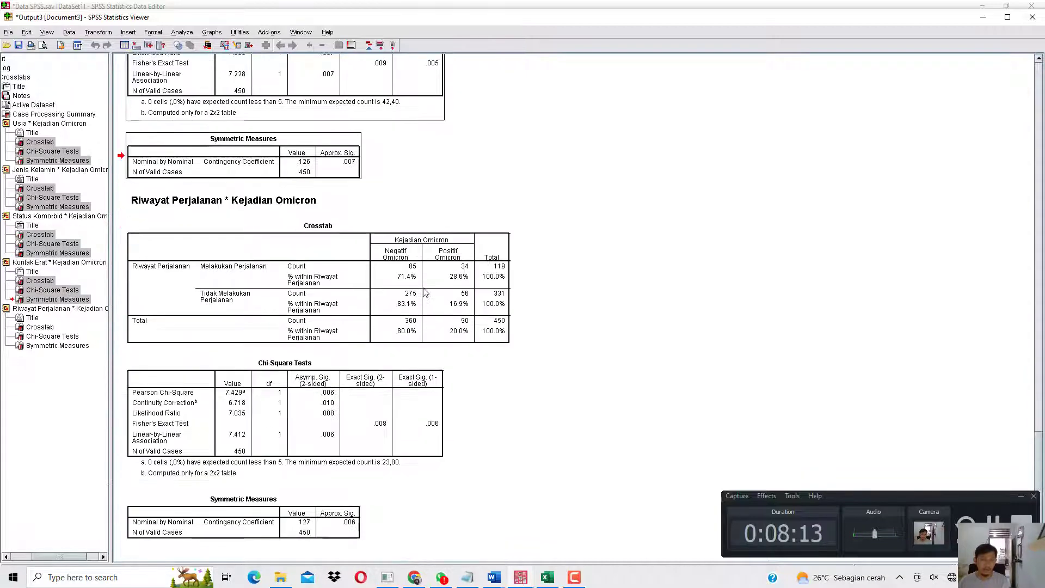
ctrl+click(425, 293)
ctrl+click(393, 415)
ctrl+click(328, 522)
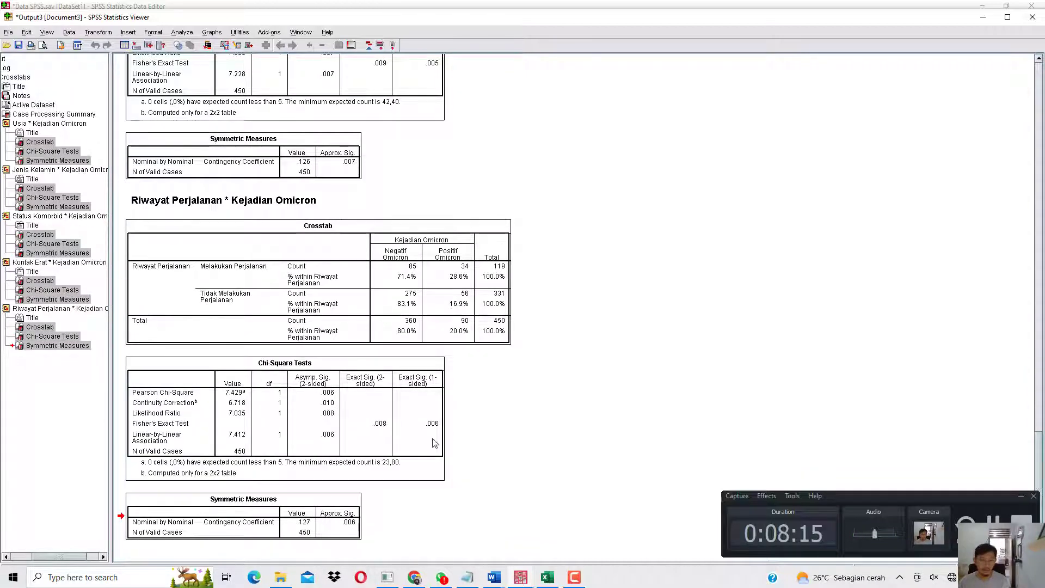
Switch to the Word document Praktek Uji Chi-Square dan Regresi Logistik and paste the cut tables below the BIVARIAT description.
mouse_move(494, 576)
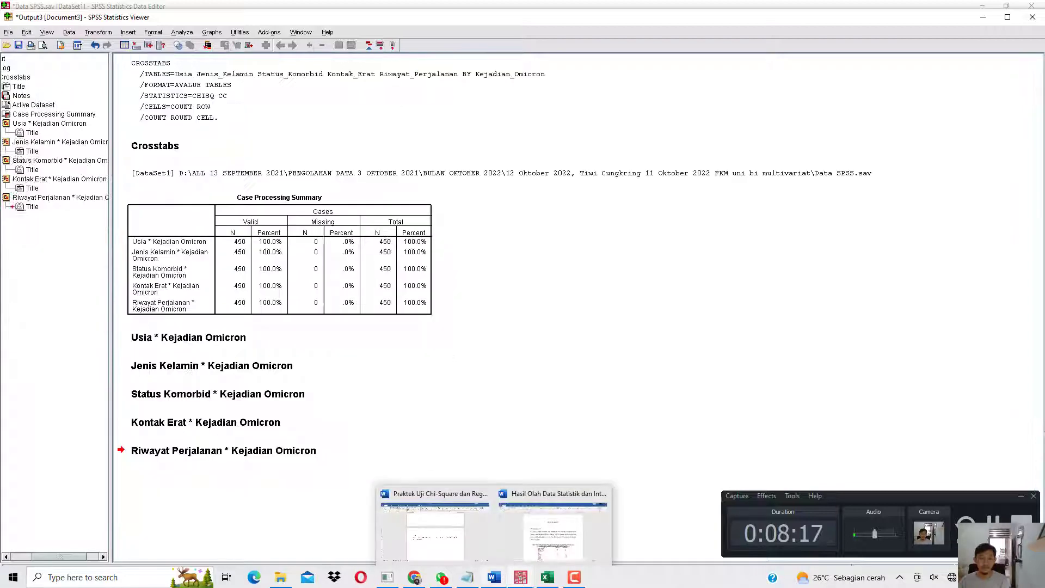
click(457, 550)
key(Return)
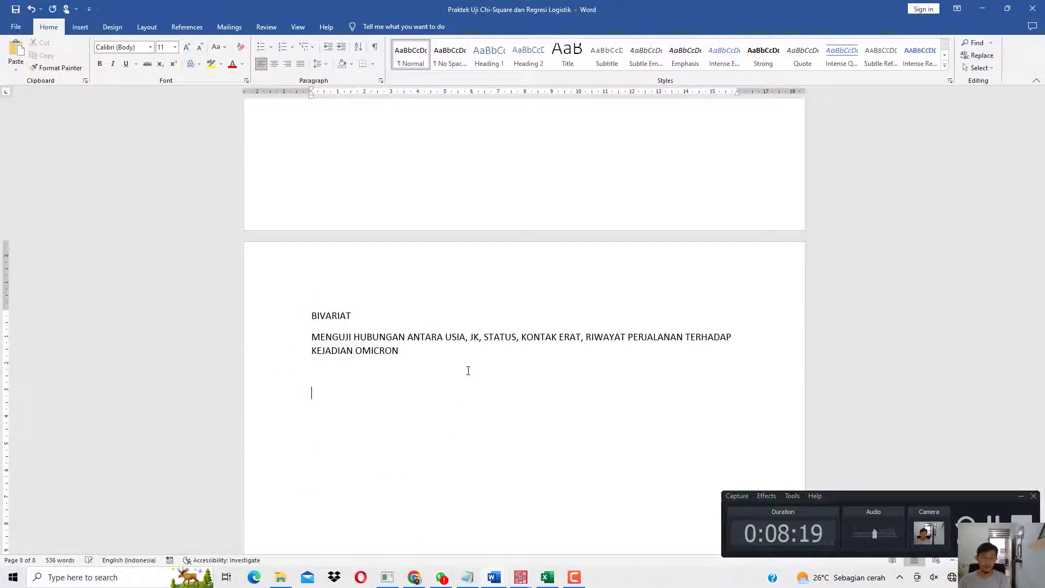
key(ctrl+v)
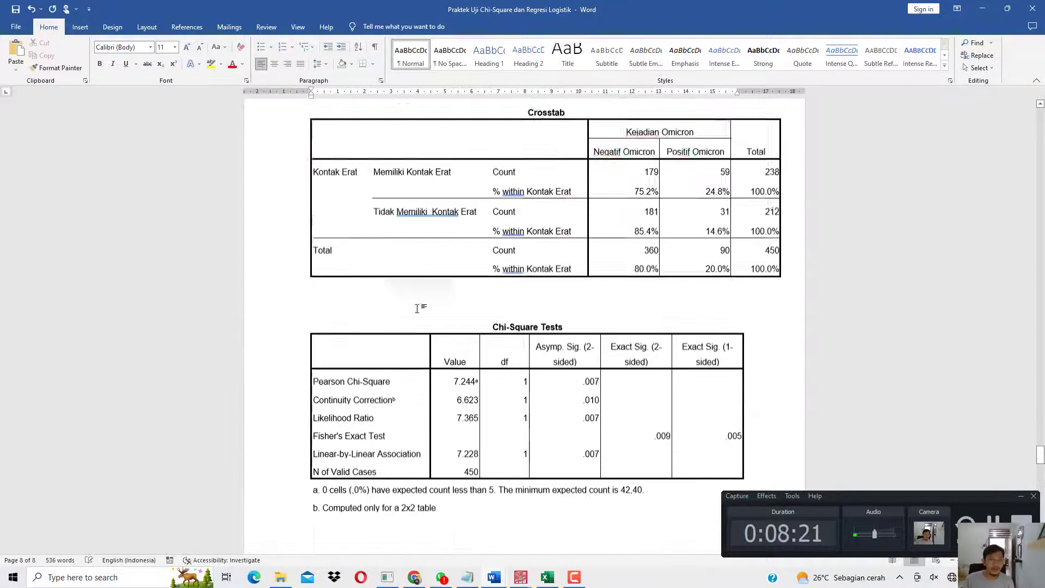
key(ctrl+v)
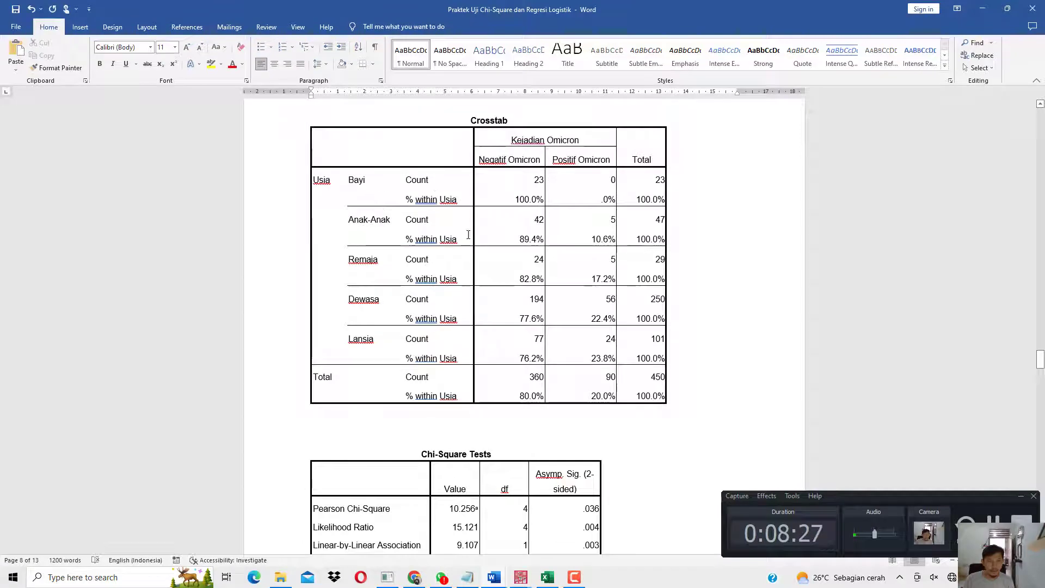
Highlight the Asymp. Sig. (2-sided) header and the Pearson Chi-Square value .036 in yellow in Usia's Chi-Square Tests table.
drag(570, 404, 572, 444)
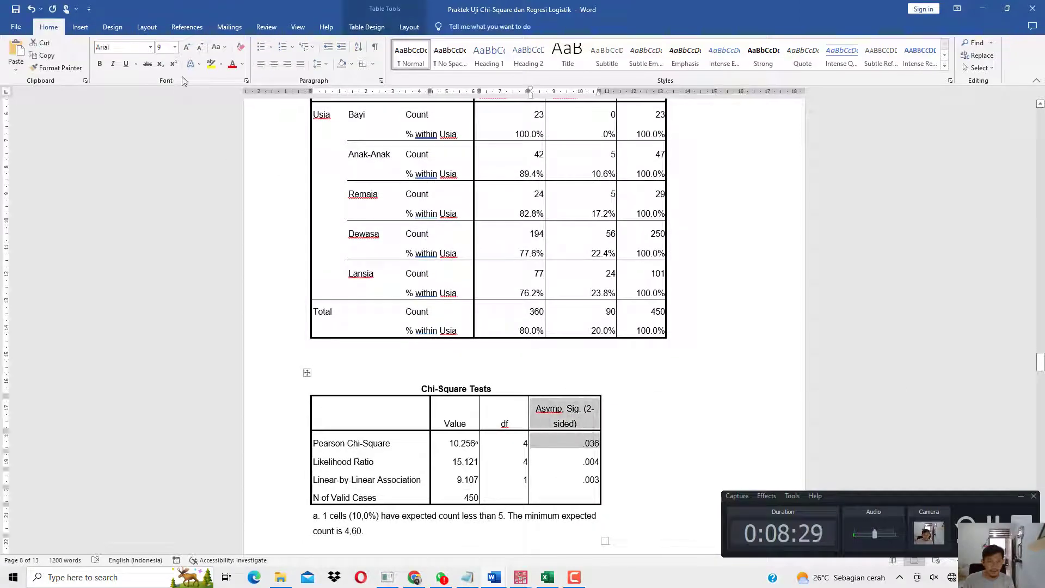
click(211, 68)
scroll(334, 389, down, 4)
Below Usia's Chi-Square Tests table, write "Berdasarkan hasil uji chi-square diperoleh nilai p = 0,036 < 0,05,".
click(354, 381)
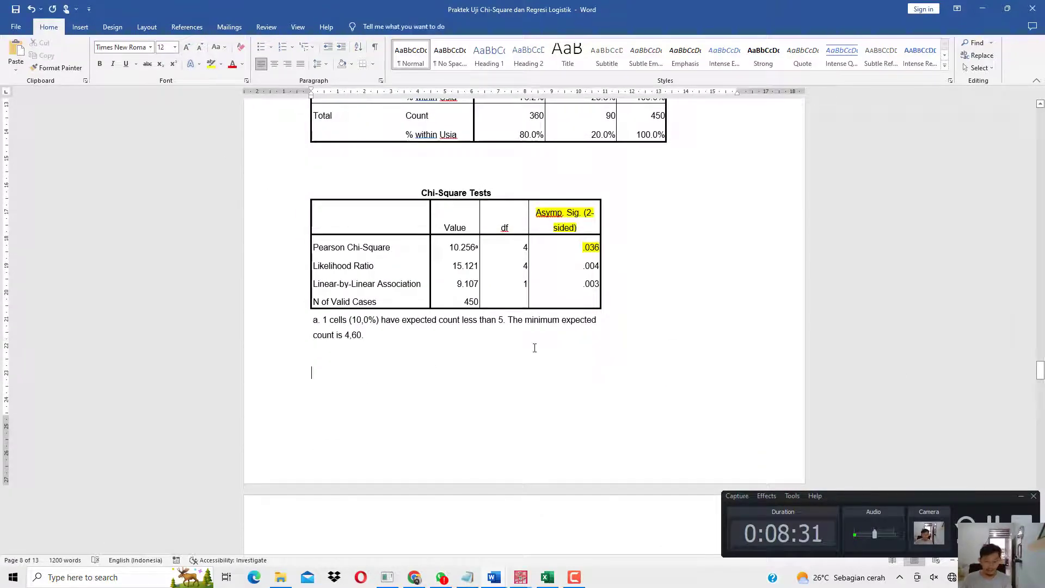
text(bERDASARKAN )
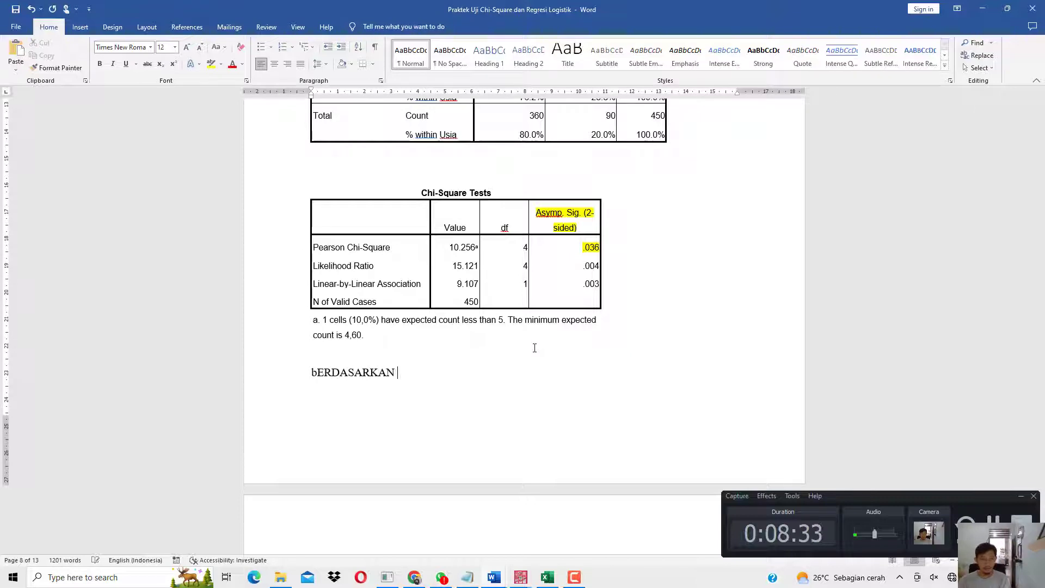
text(hasilu)
key(BackSpace)
text(u)
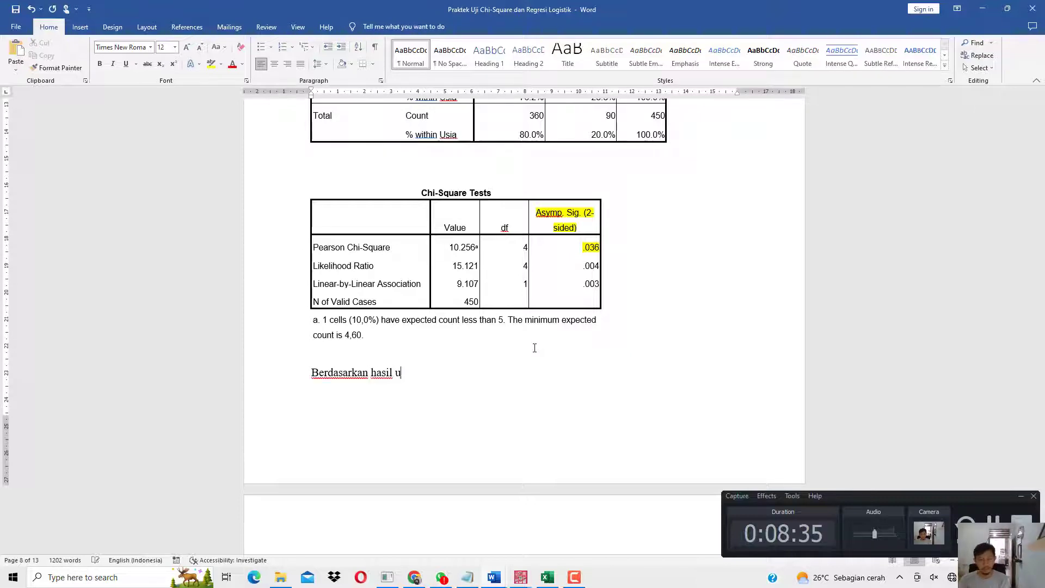
text(ji chi-squar)
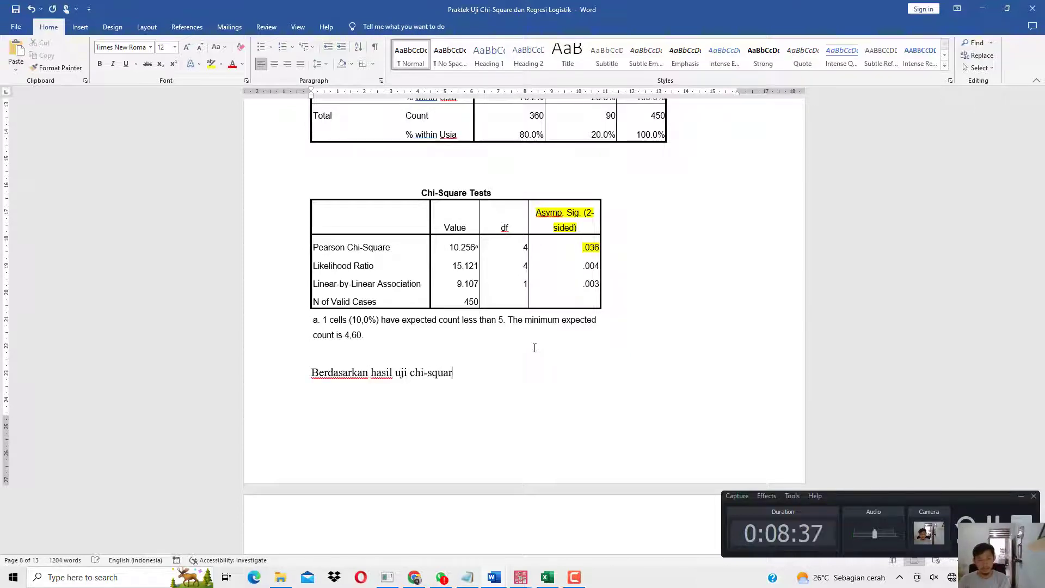
text(e diperoleh nila)
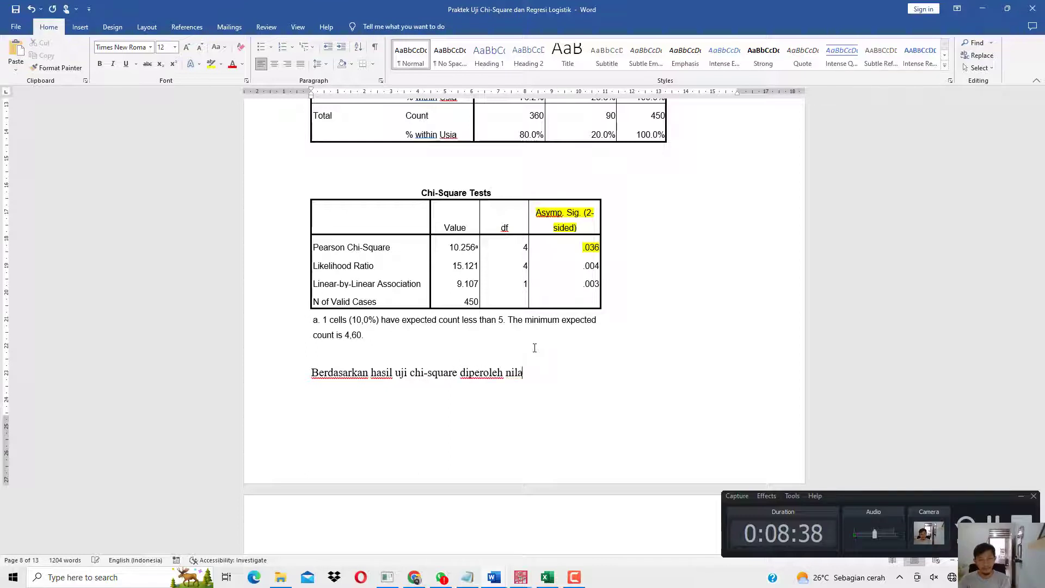
text(i p = 0,036 < 0,05,)
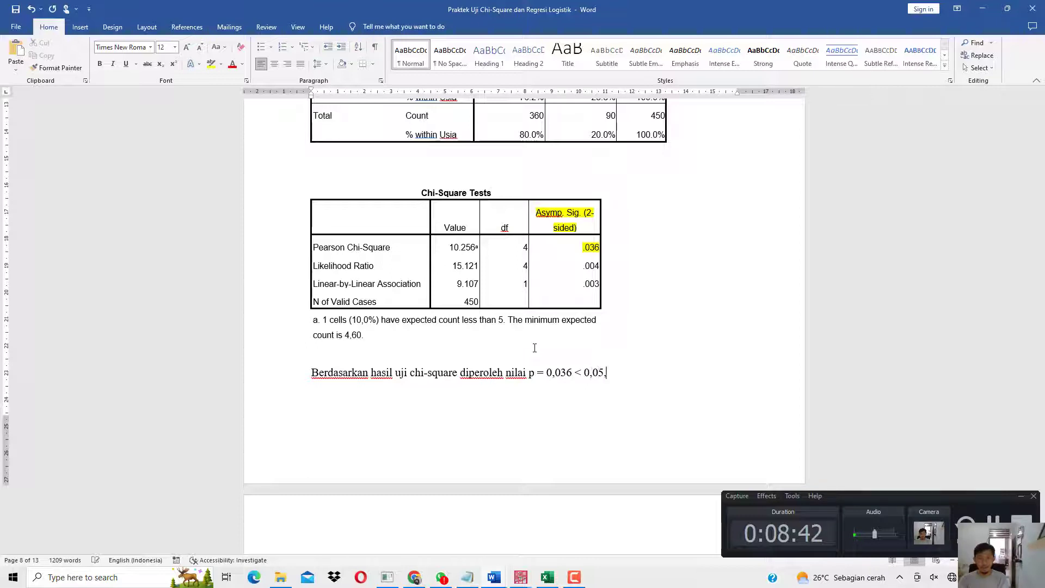
Complete the Usia interpretation sentence with "maka disimpulkan TERDAPAT HUBUNGAN YANG SIGNIFIKAN ANTARA USIA DAN KEJADIAN OMICRON".
text( maka disi)
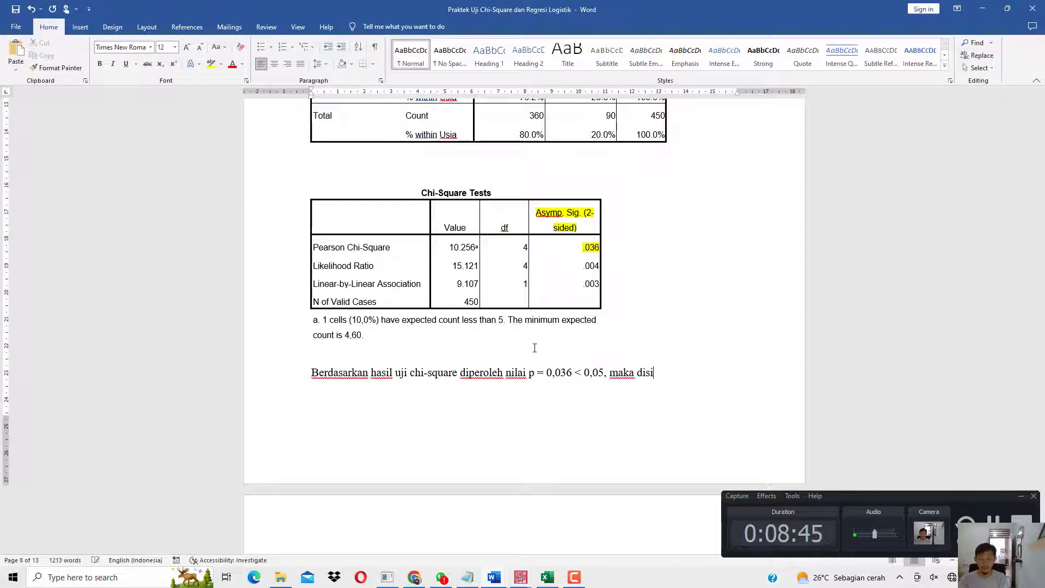
text(mpulkan TERDAPA)
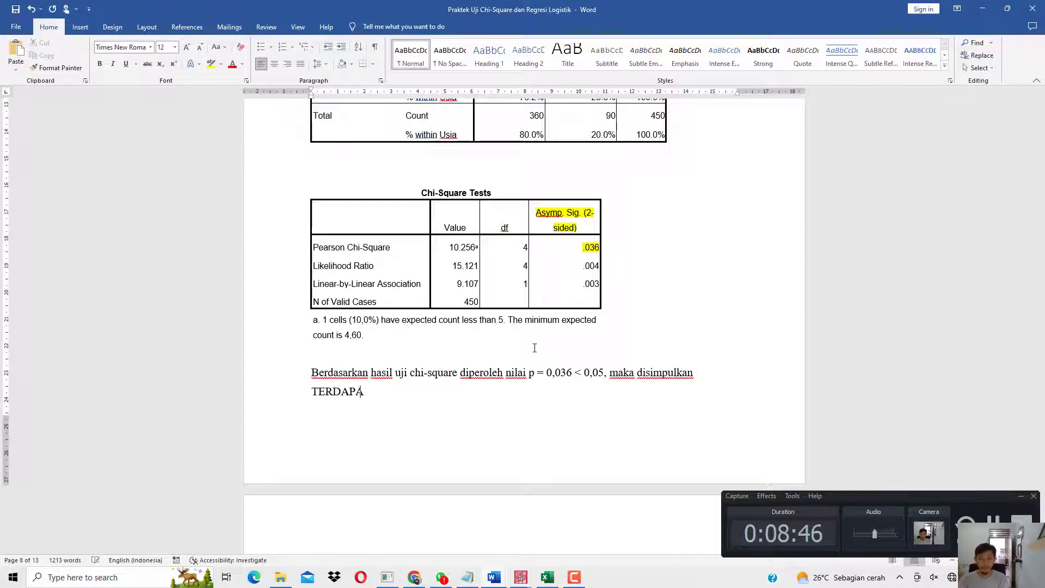
text(T HUBUNGAN AYNG SI)
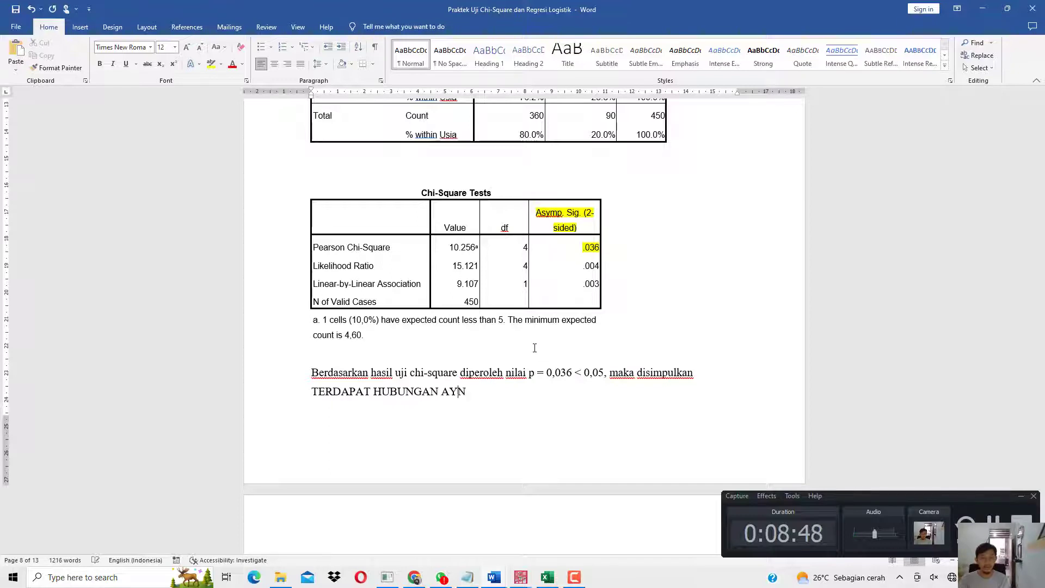
key(BackSpace)
key(BackSpace)
key(BackSpace)
key(BackSpace)
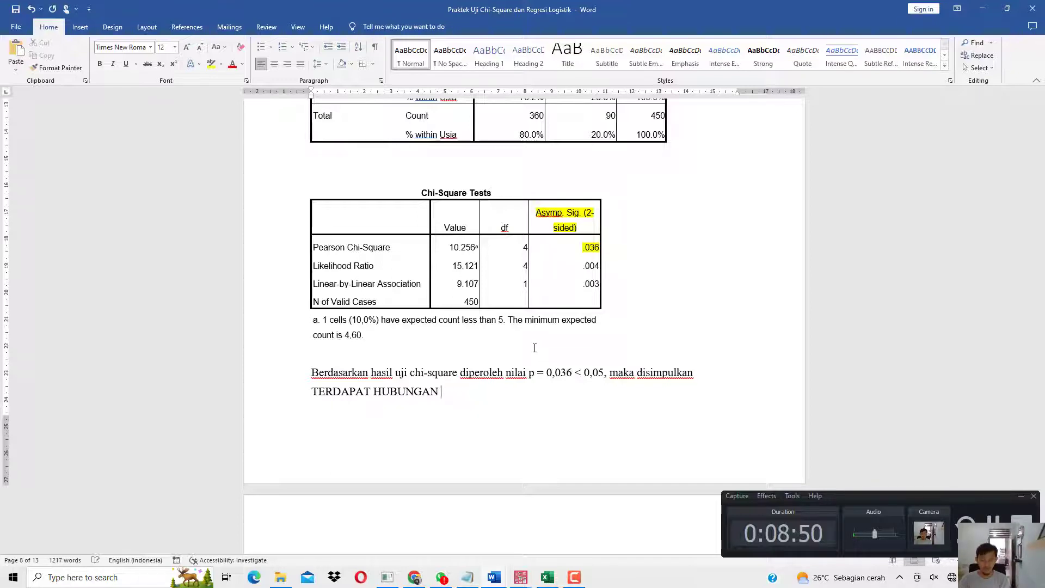
text(YANG SUGNUI)
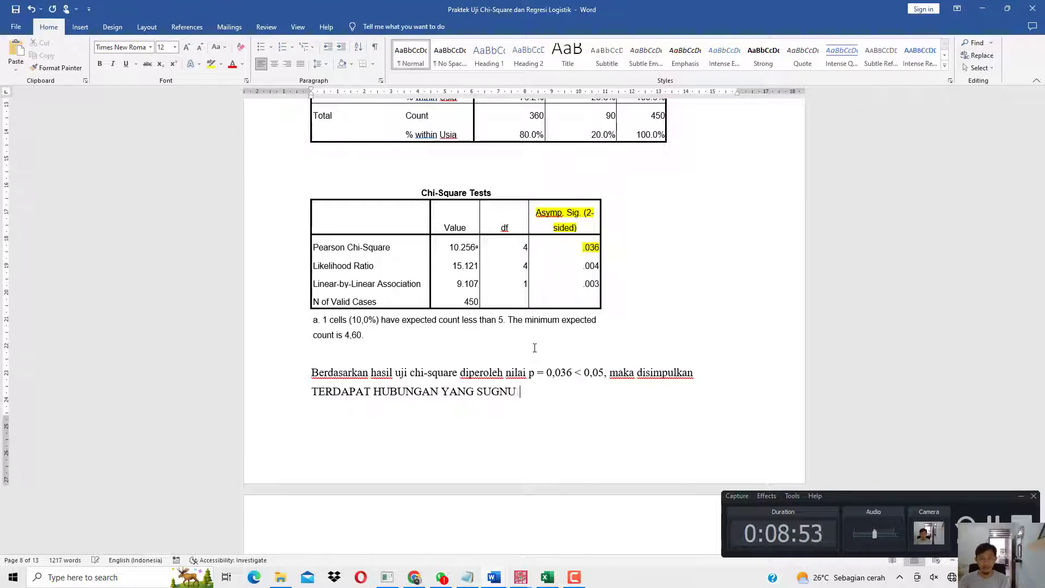
key(BackSpace)
key(BackSpace)
key(BackSpace)
key(BackSpace)
key(BackSpace)
text(IGNIFIKA)
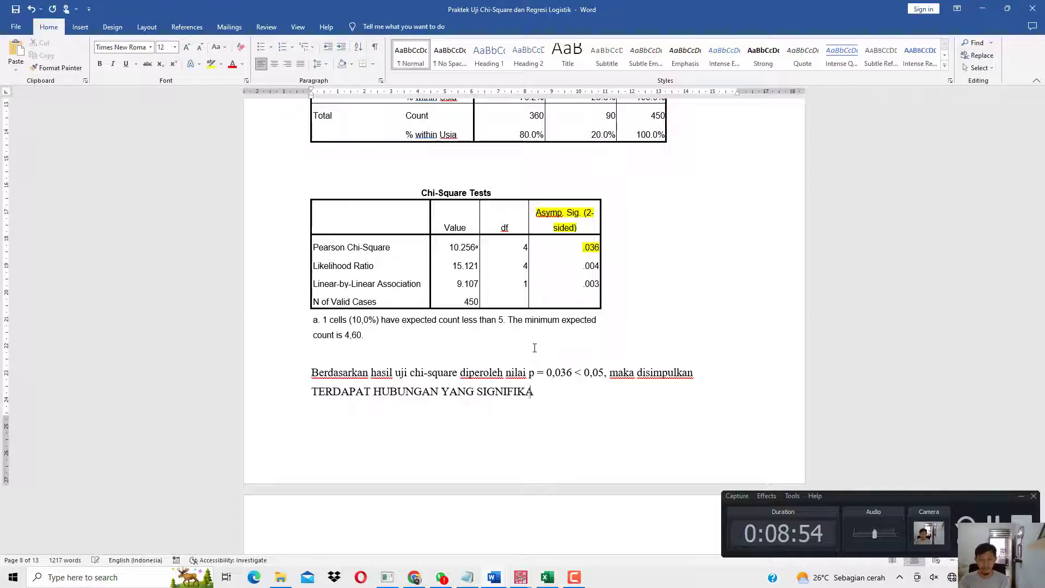
text(N ANTA)
key(BackSpace)
text(TARA USI)
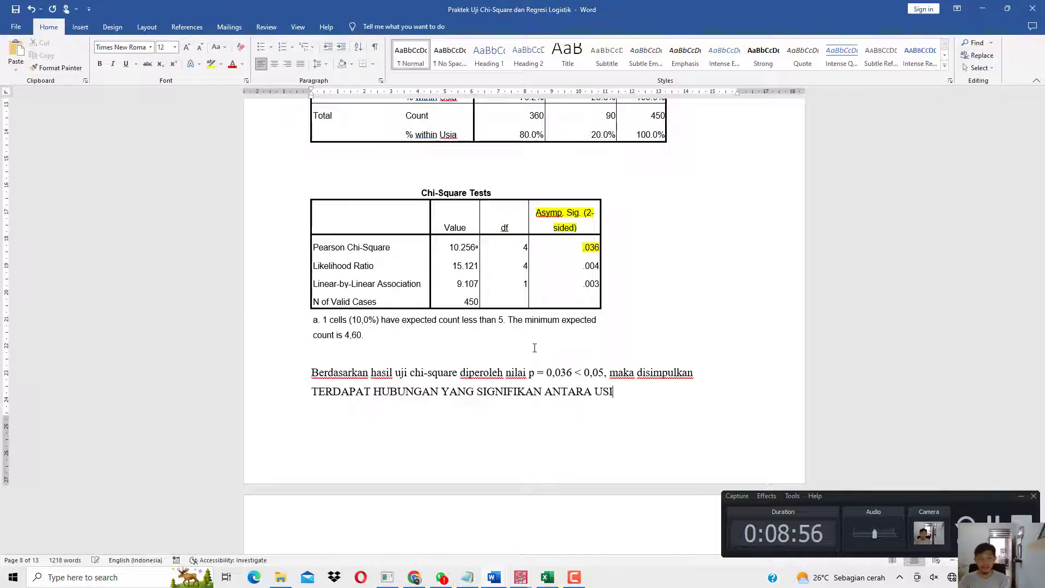
text(A DAN KEJADIAN O)
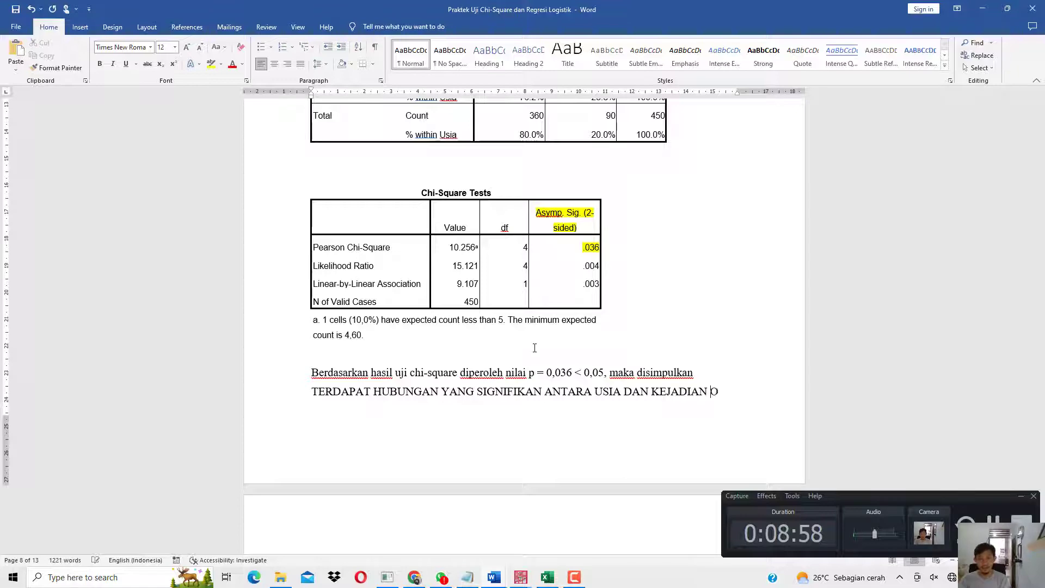
text(MICRO)
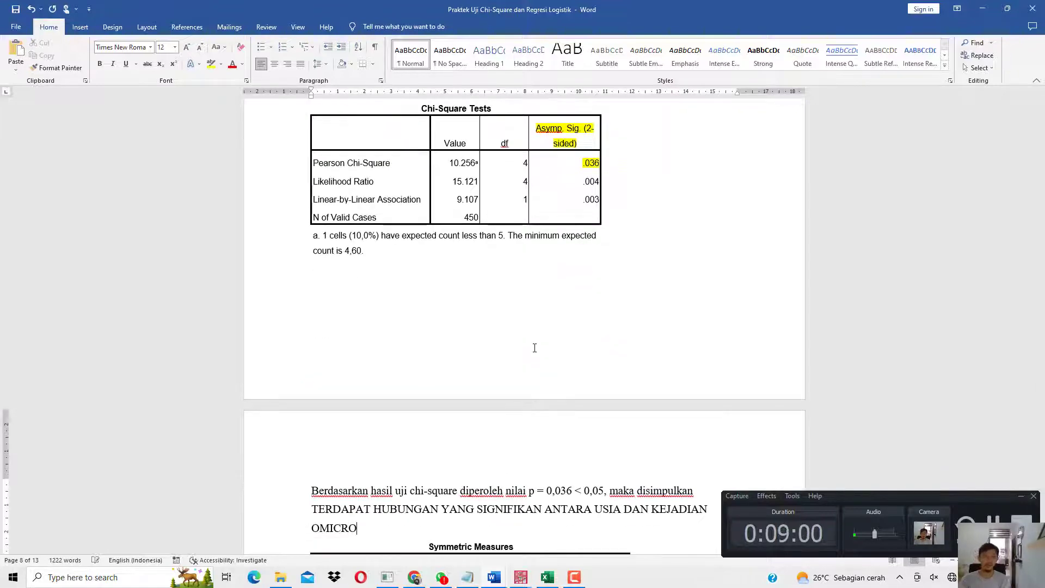
text(N)
Highlight the Asymp. Sig. (2-sided) header and the Pearson Chi-Square value .739 in yellow in Jenis Kelamin's Chi-Square Tests table.
scroll(537, 241, down, 10)
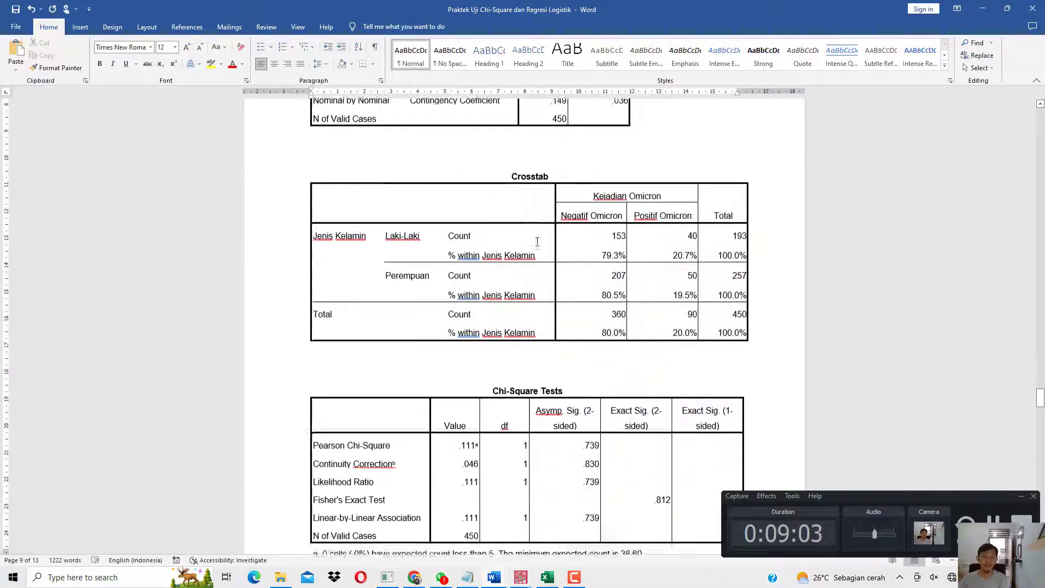
scroll(537, 241, down, 4)
scroll(533, 234, up, 3)
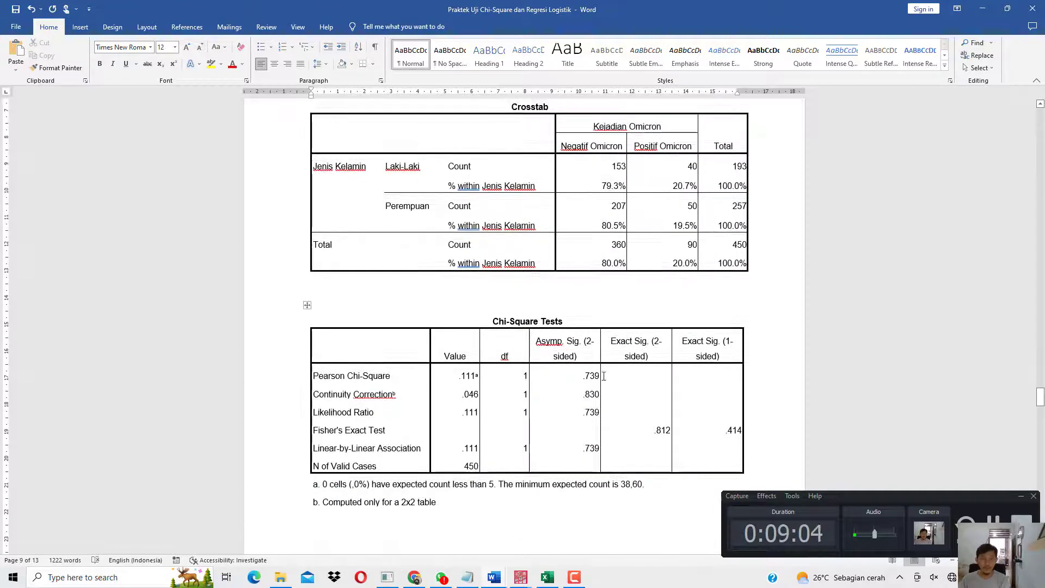
drag(585, 369, 573, 350)
click(211, 64)
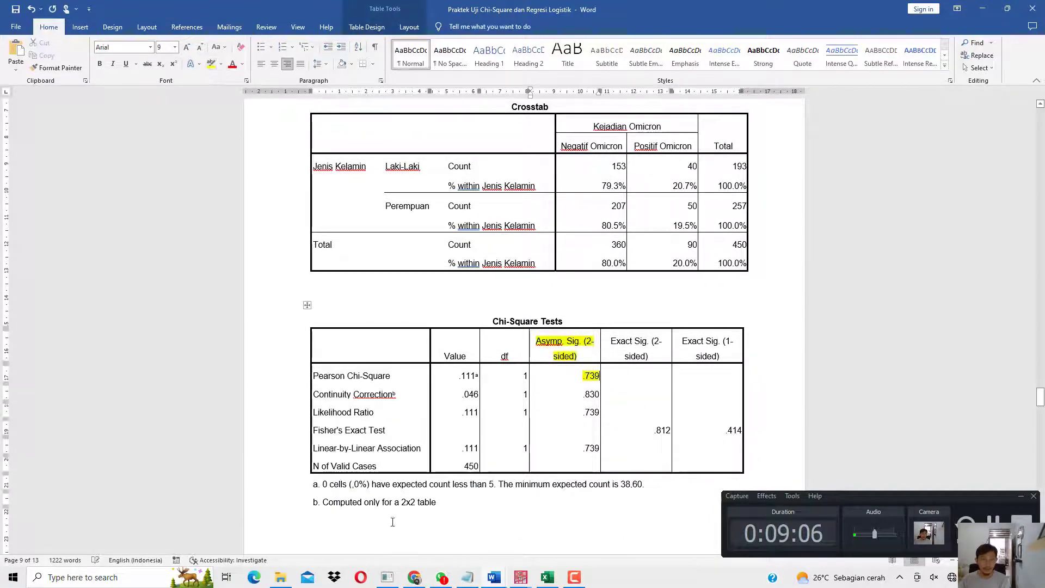
Below Jenis Kelamin's Chi-Square Tests table, write "Berdasarkan hasil uji chi-square diperoleh nilai p = 0,739 > 0,05,".
scroll(355, 459, down, 3)
click(312, 410)
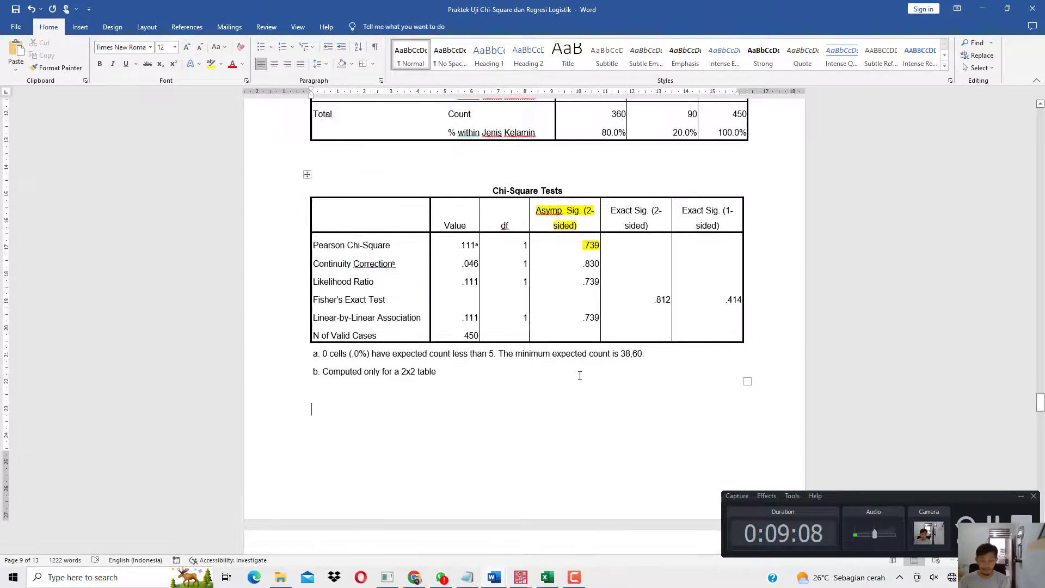
text(Berdasarkan hasi)
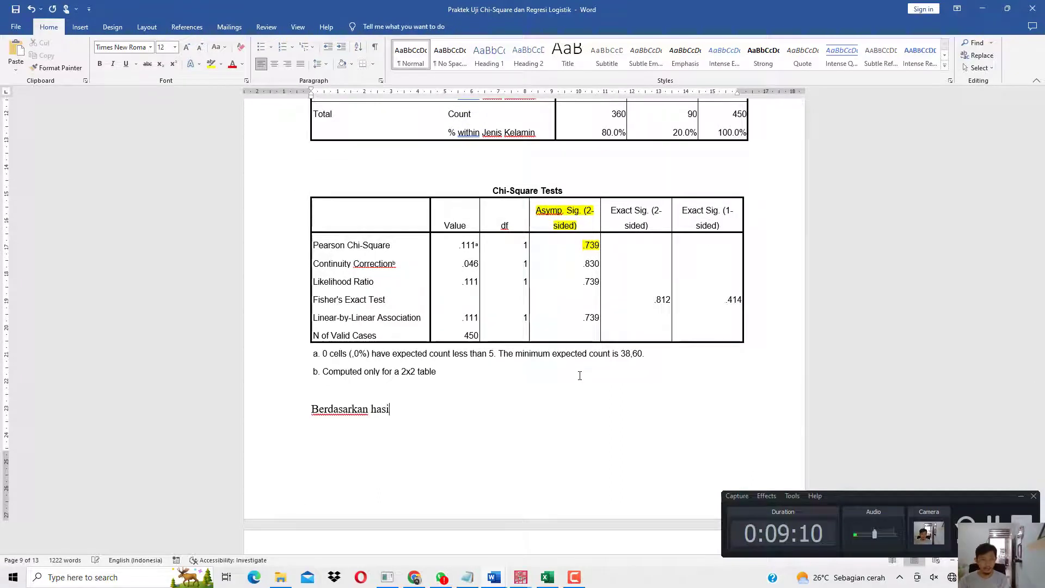
text(l uji chi-square)
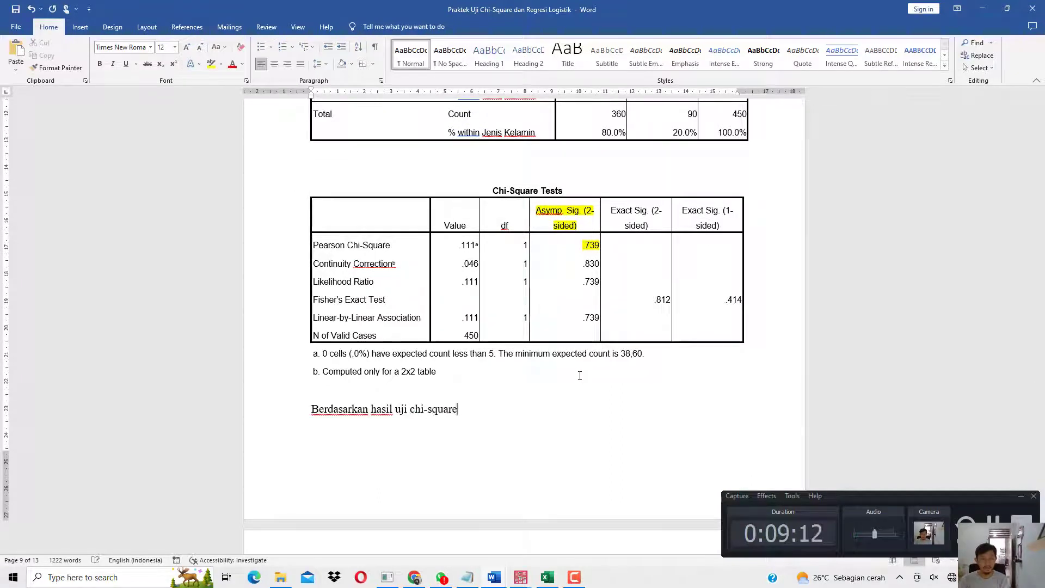
text( diperoleh nilai p)
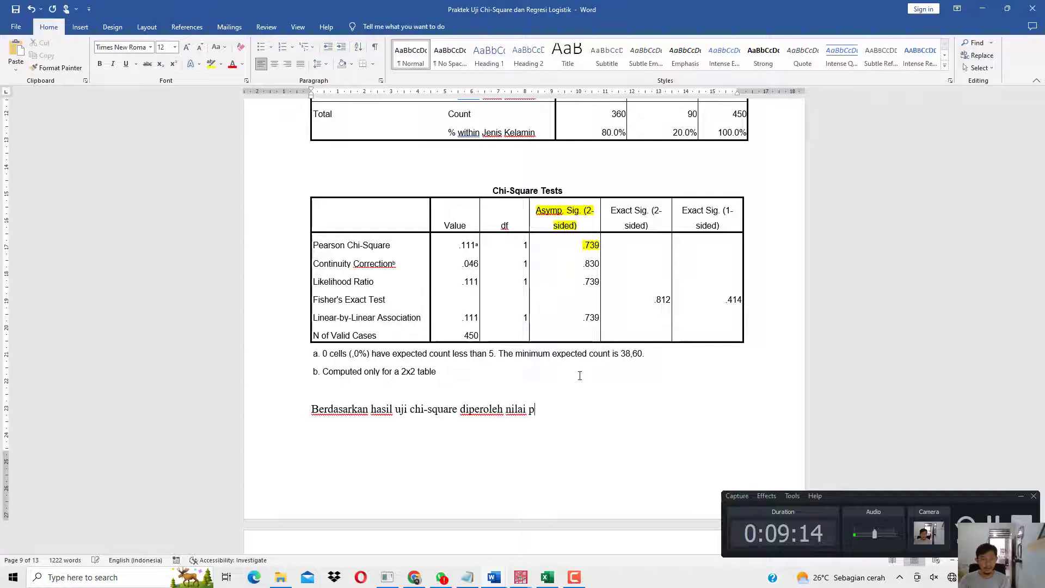
text( = 0,739)
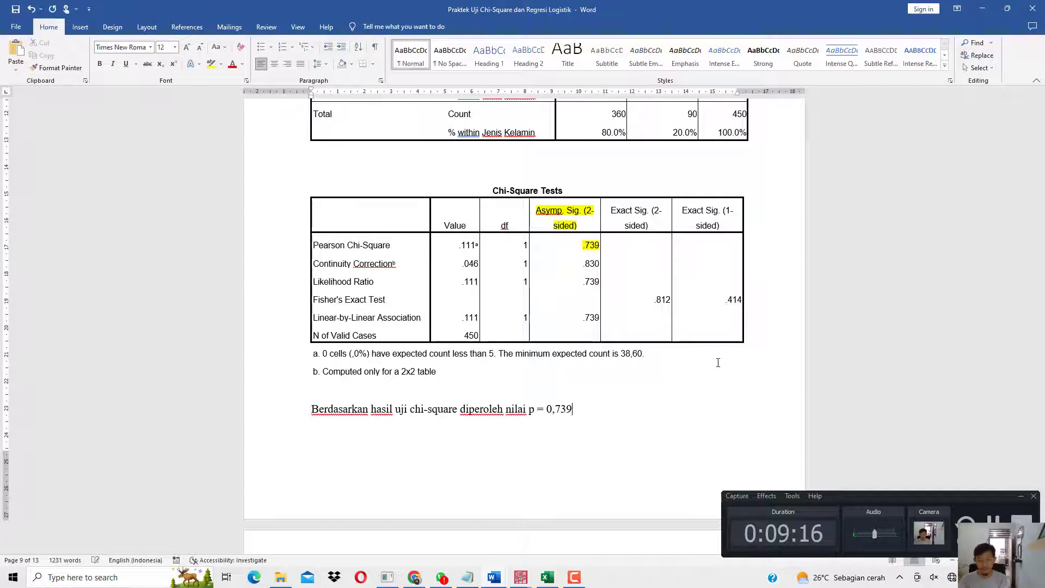
text( > 0,05, )
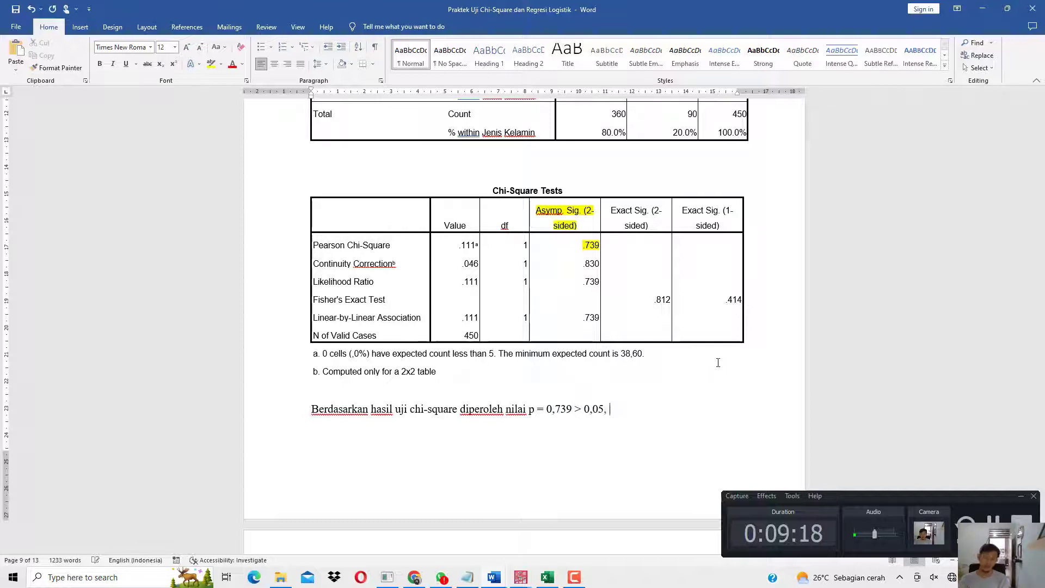
Complete the Jenis Kelamin interpretation with "MAKA TIDAK TERDAPAT HUBUNGAN YANG SIGNIFIKAN ANTARA JENIS KELAMIN DAN KEJADIAN OMICRON".
text(MAKA TIDAK)
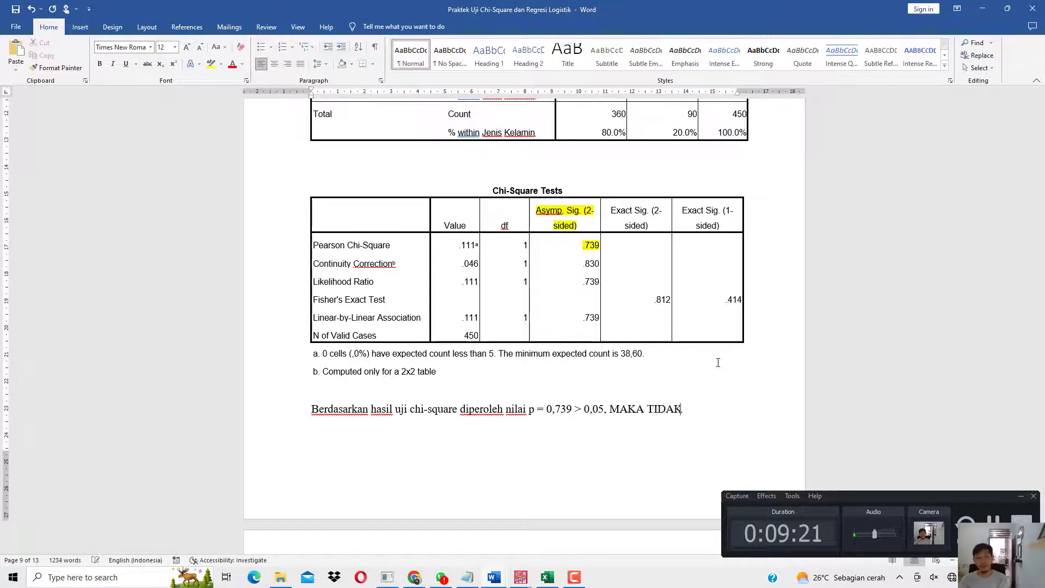
text( TERDAPAT HUBUNGAN )
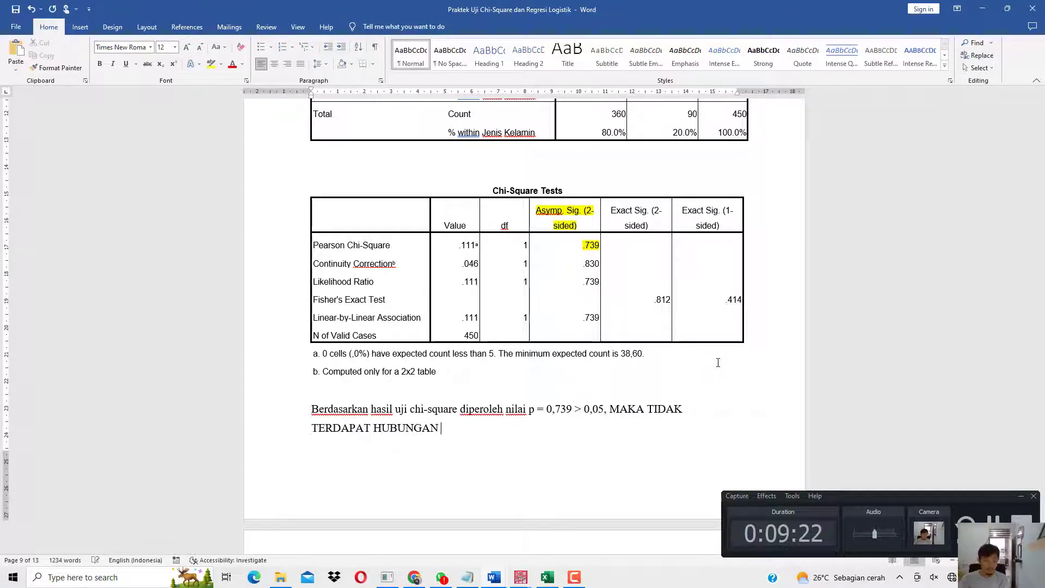
text(AYNG S)
key(BackSpace)
key(BackSpace)
key(BackSpace)
key(BackSpace)
text(YANG SIGNIFI)
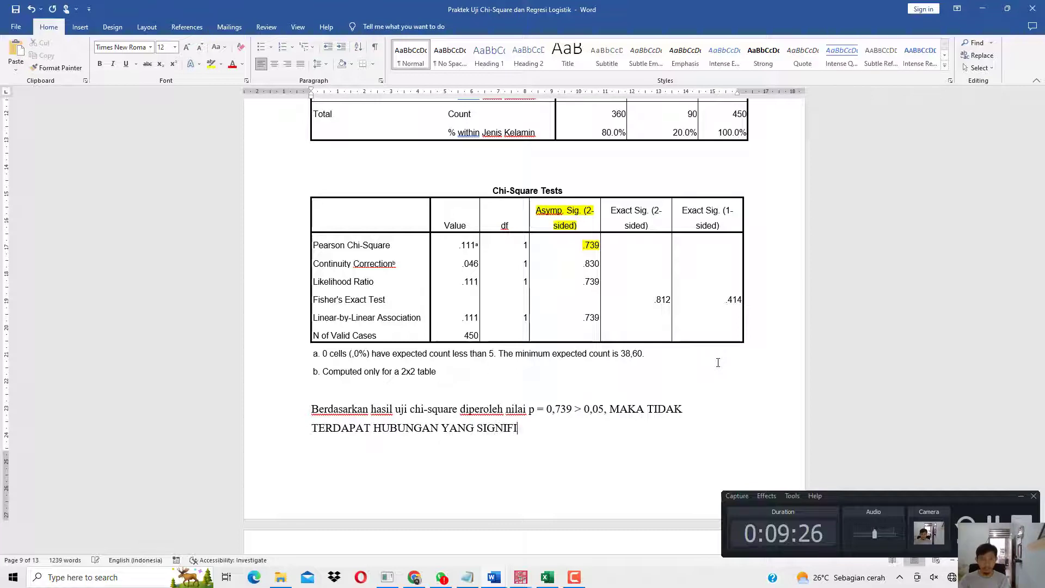
text(KAN ANTARA JENIS )
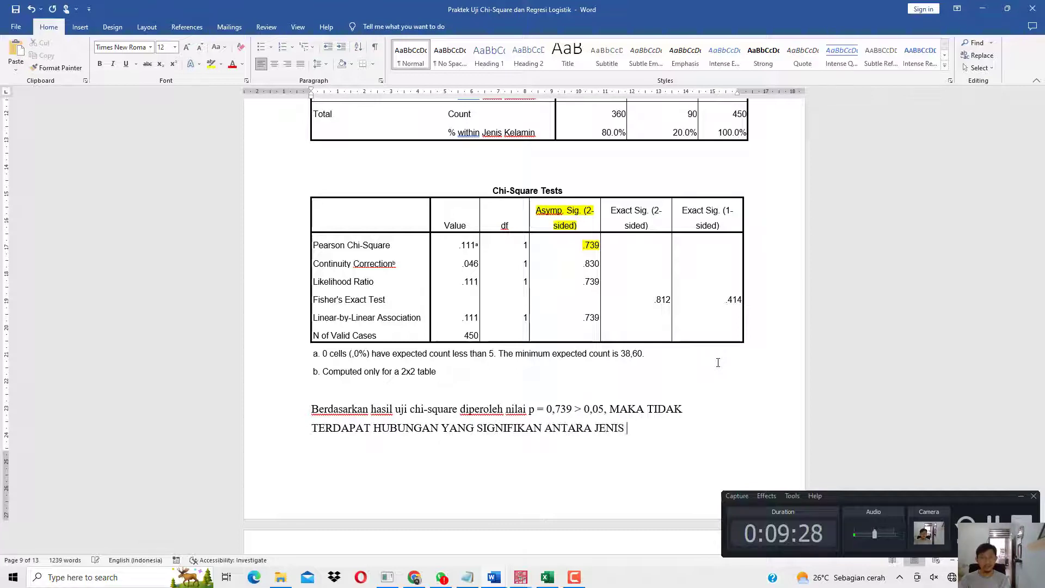
text(KELAMIN DAN KEJADIAN)
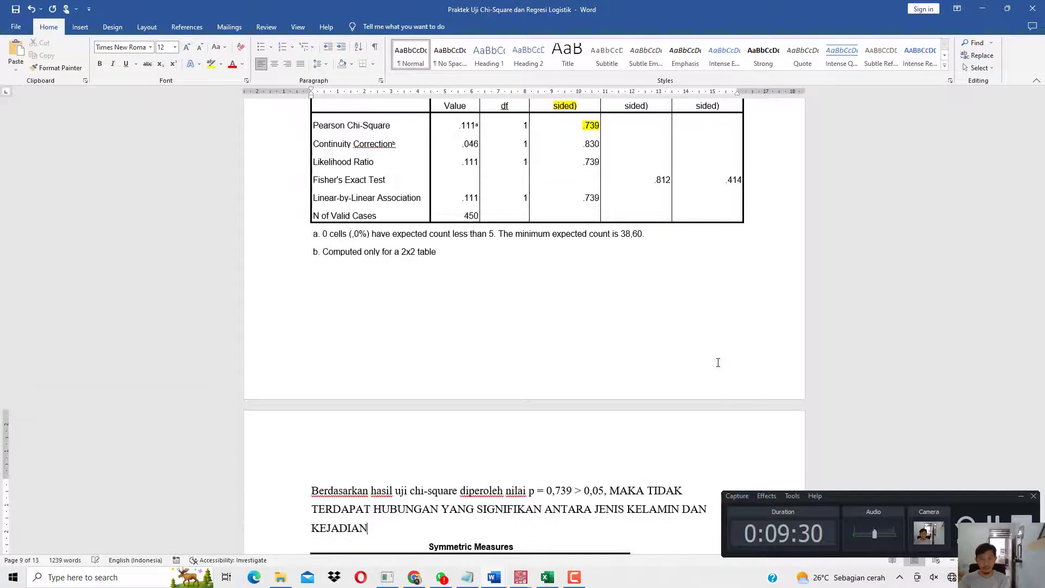
text( OMICRON)
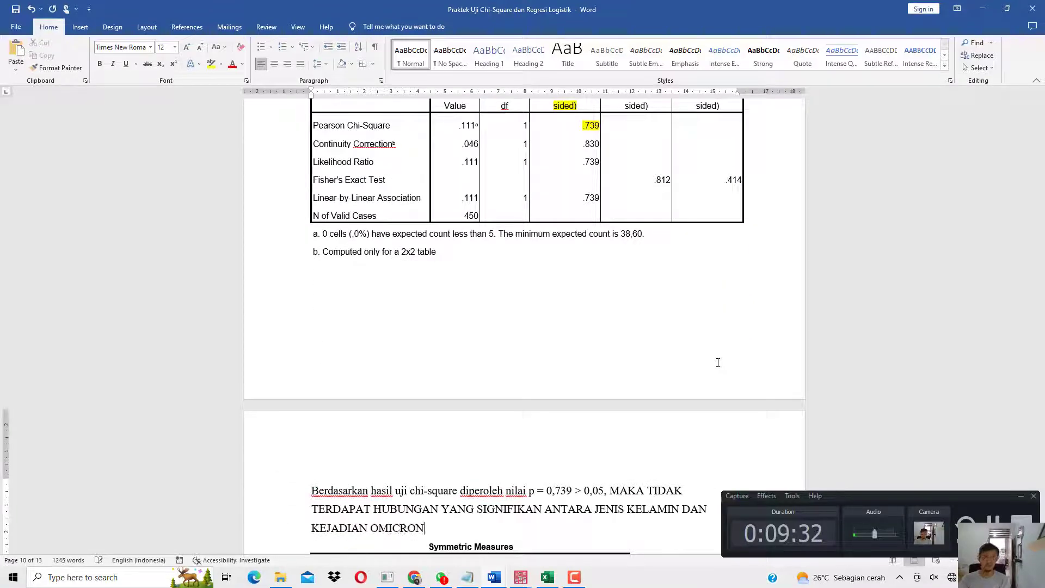
Highlight the Asymp. Sig. (2-sided) header and the Pearson Chi-Square value .000 in yellow in Status Komorbid's Chi-Square Tests table.
scroll(622, 329, down, 2)
scroll(623, 330, down, 8)
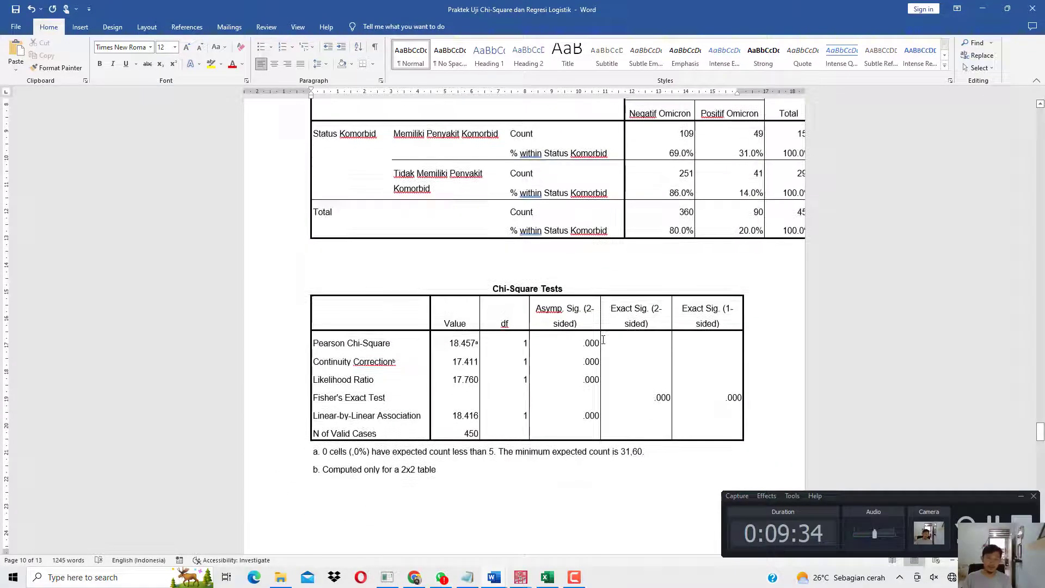
scroll(354, 227, up, 2)
drag(314, 232, 376, 232)
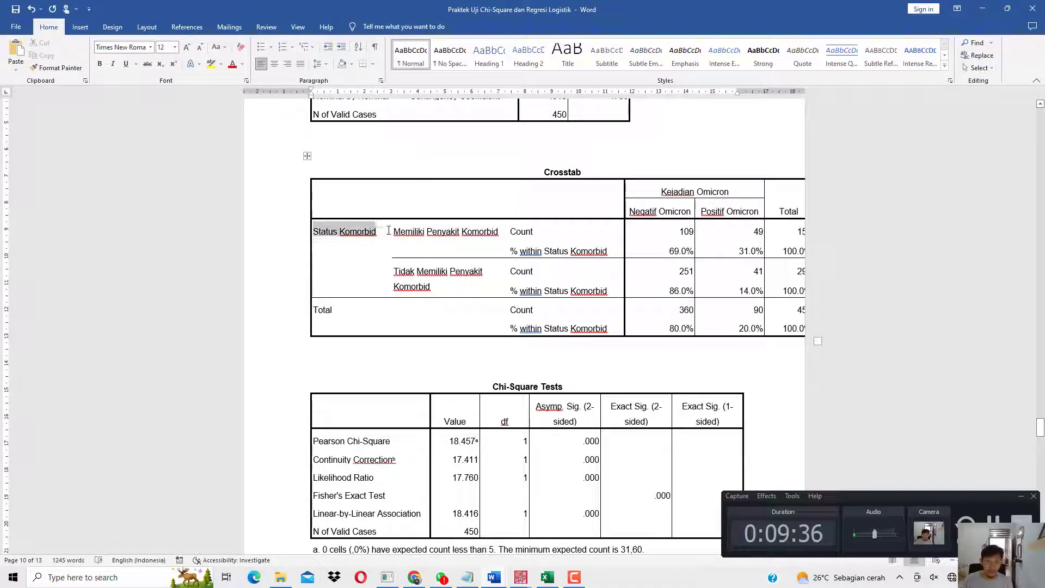
scroll(596, 284, down, 2)
drag(593, 284, 592, 308)
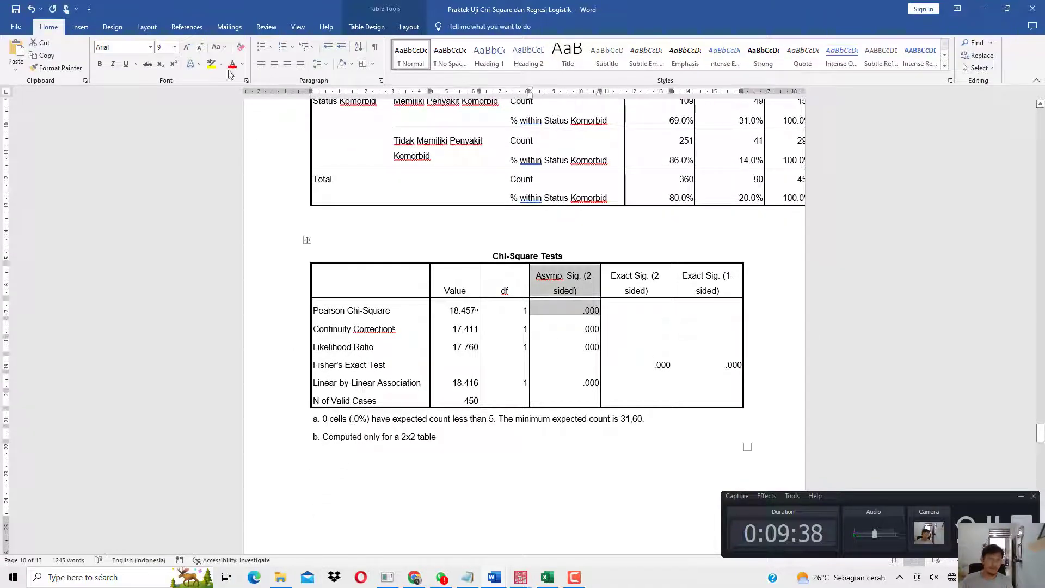
click(211, 64)
On the document's empty last page, write the heading MULTIVARIAT and the line "DARI HASIL BIVARIAT, YANG BERHUBUNGAN SIGNIFIKAN", followed by a blank line.
scroll(416, 274, down, 2)
scroll(417, 275, down, 20)
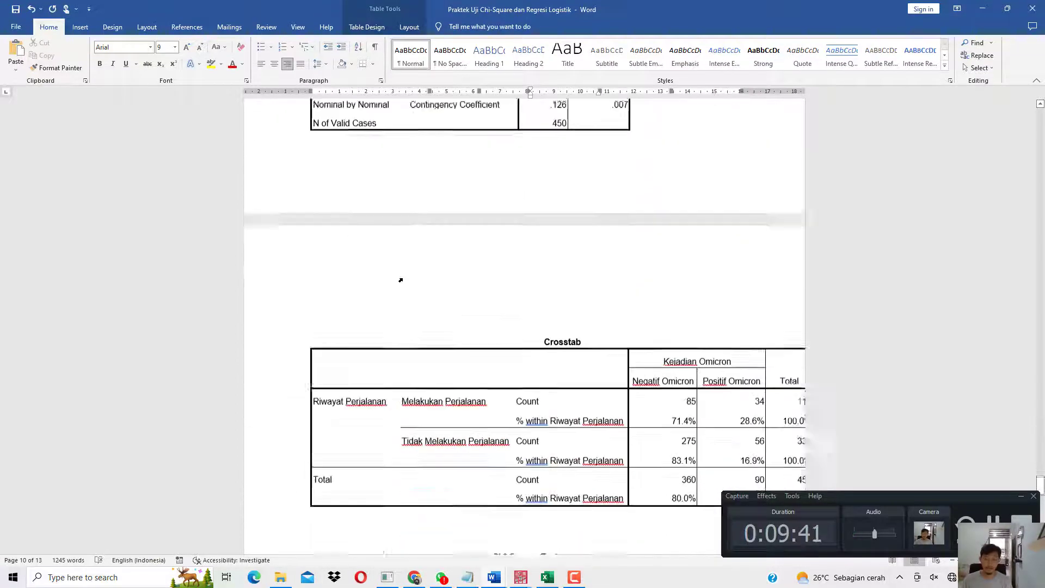
click(399, 222)
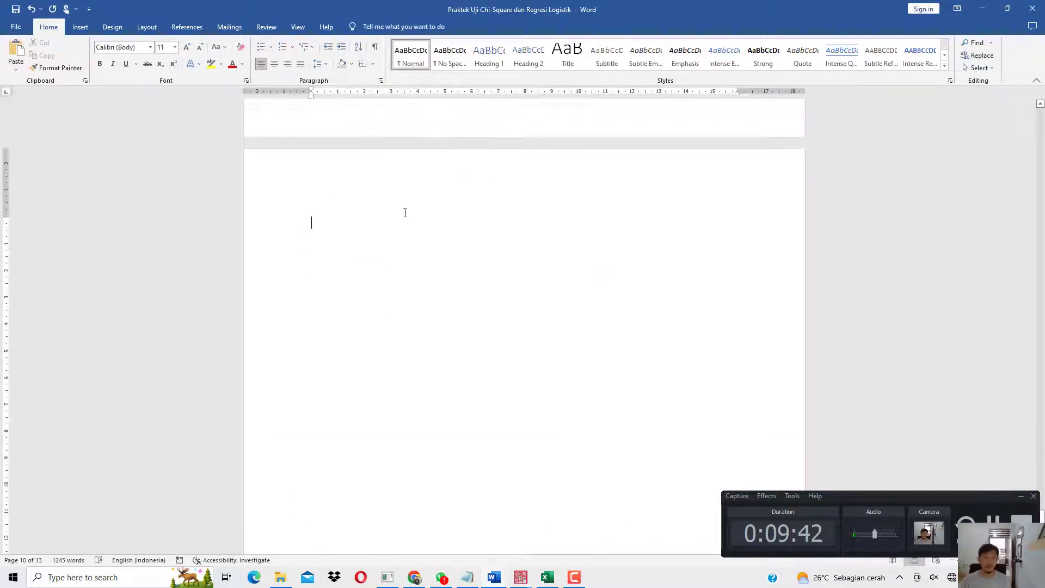
text(MULTIV)
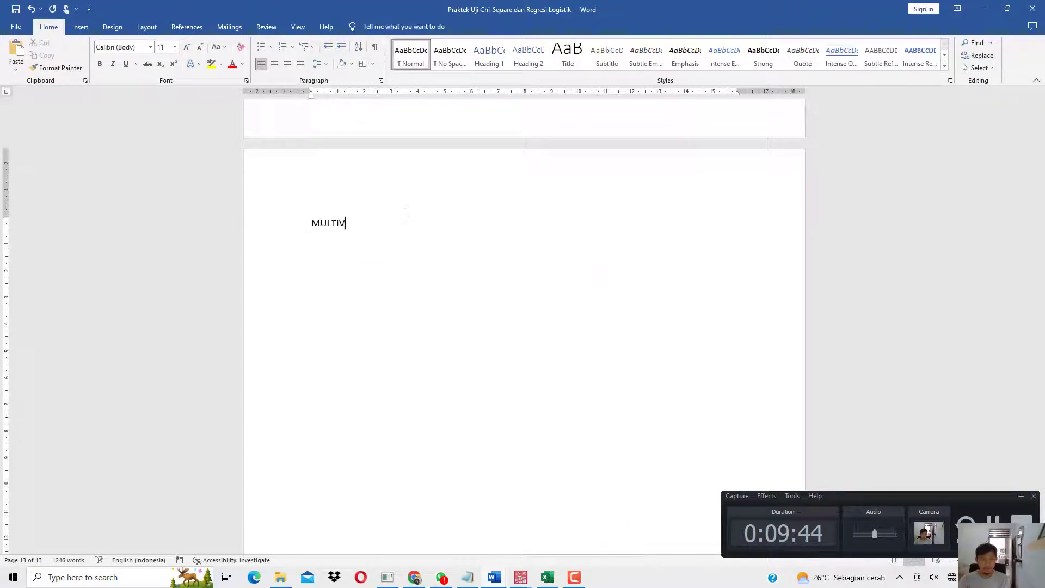
text(ARIAT )
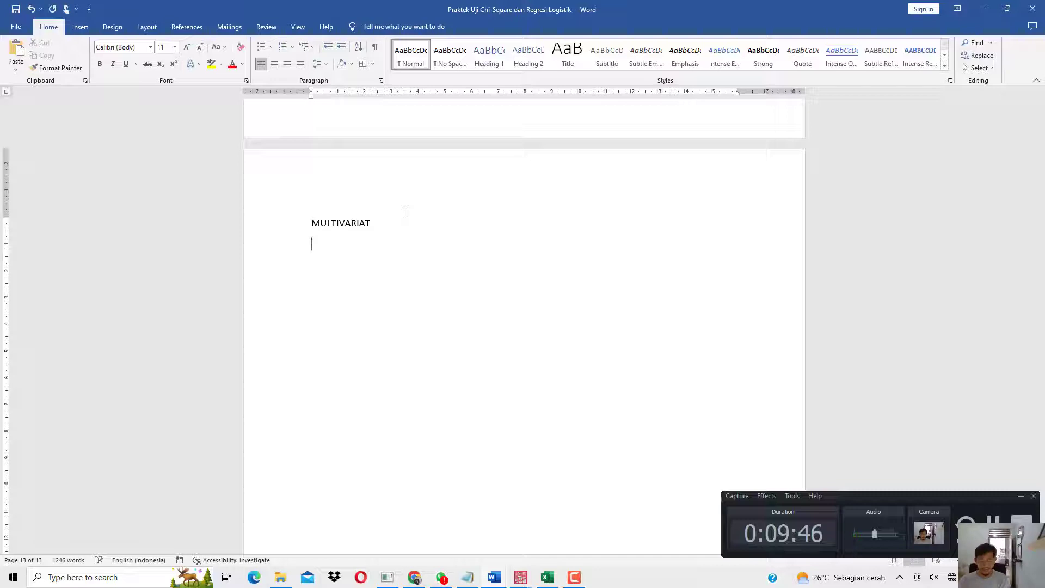
text(DARI HASIL BI)
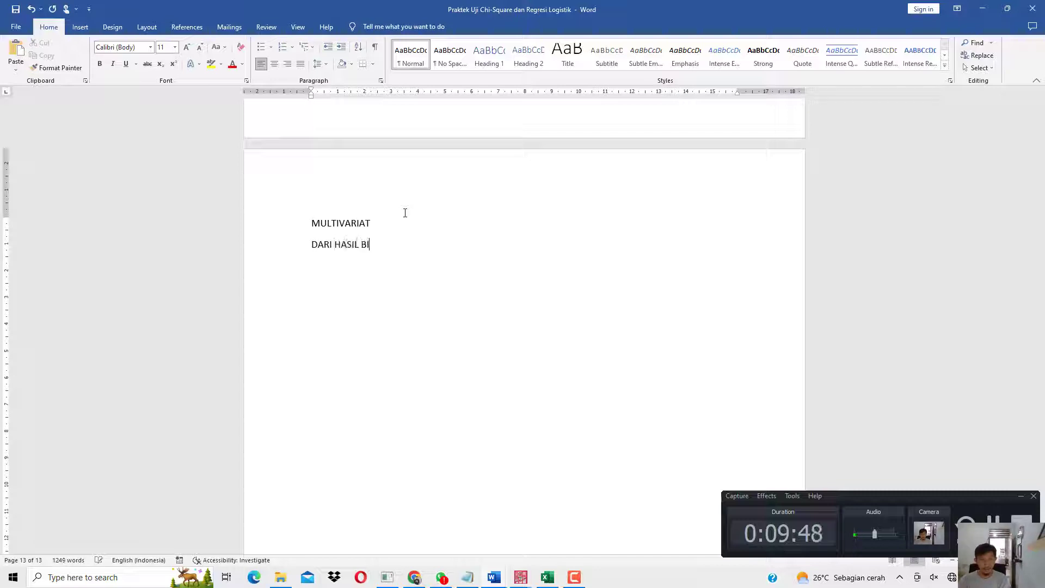
text(VARIAT, YA)
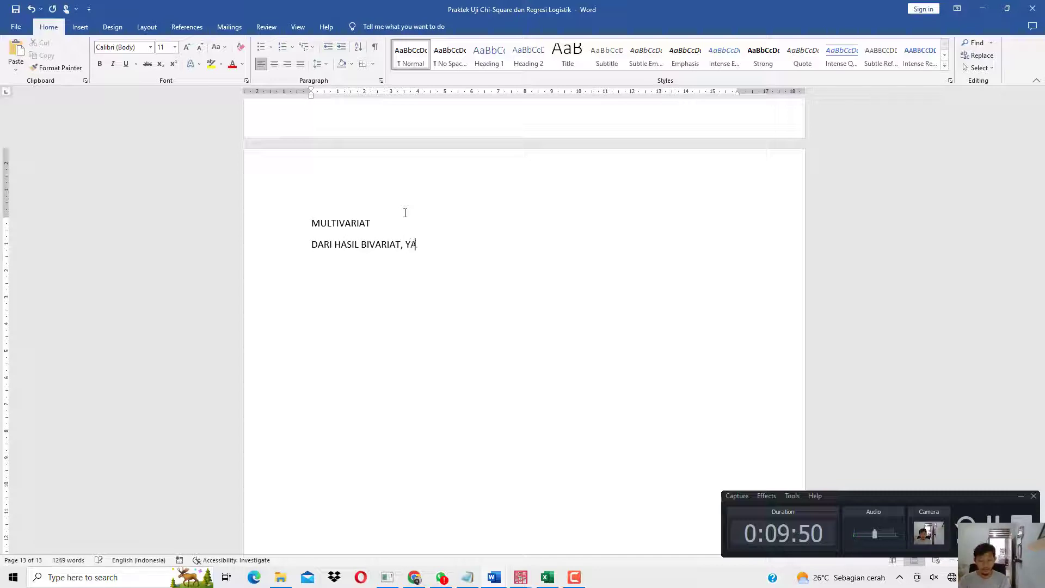
text(NG BERHUBUNGAN SIG)
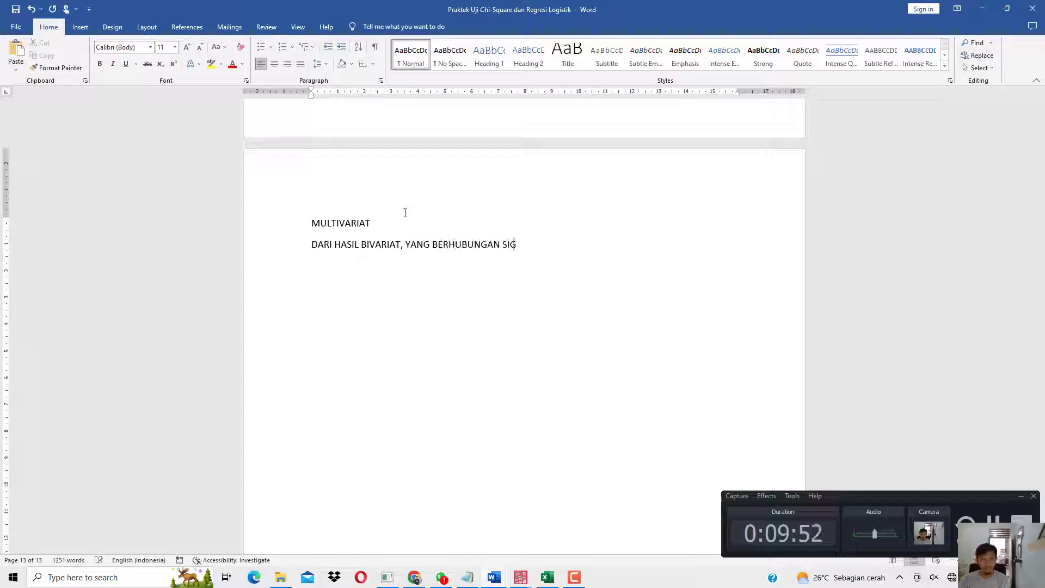
text(NIFIKAN)
key(Return)
key(Return)
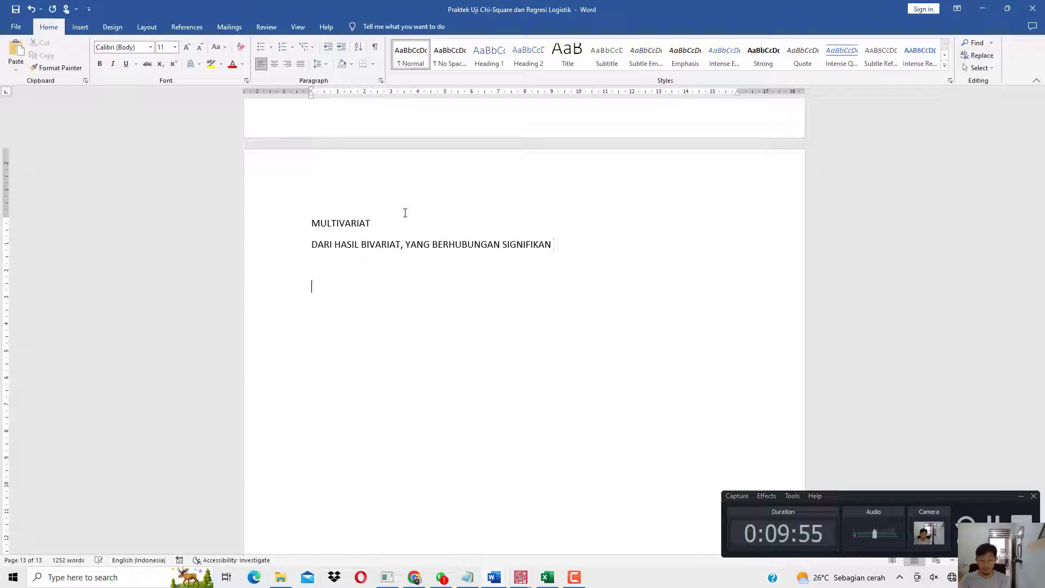
Below the MULTIVARIAT text, list USIA, STATUS, KONTAK ERAT and RIWAYAT PERJALANAN on separate lines and highlight them in yellow.
text(S)
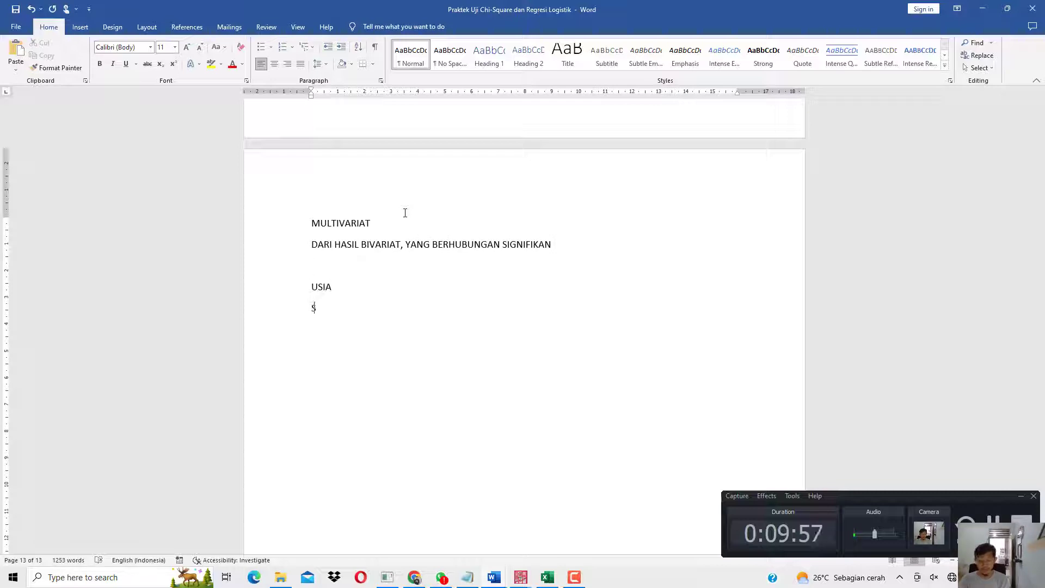
text(TATUS)
key(Return)
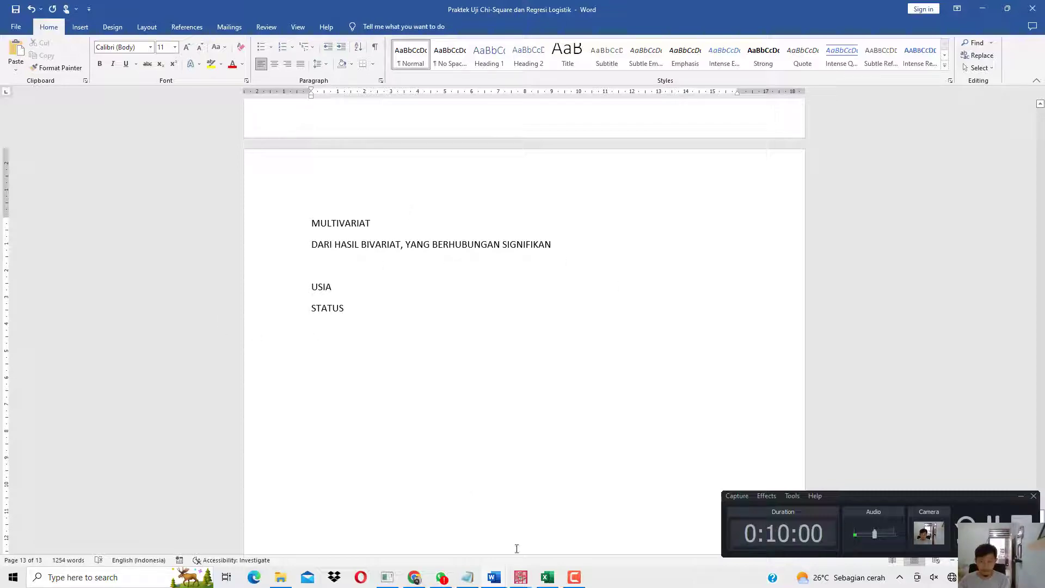
click(548, 578)
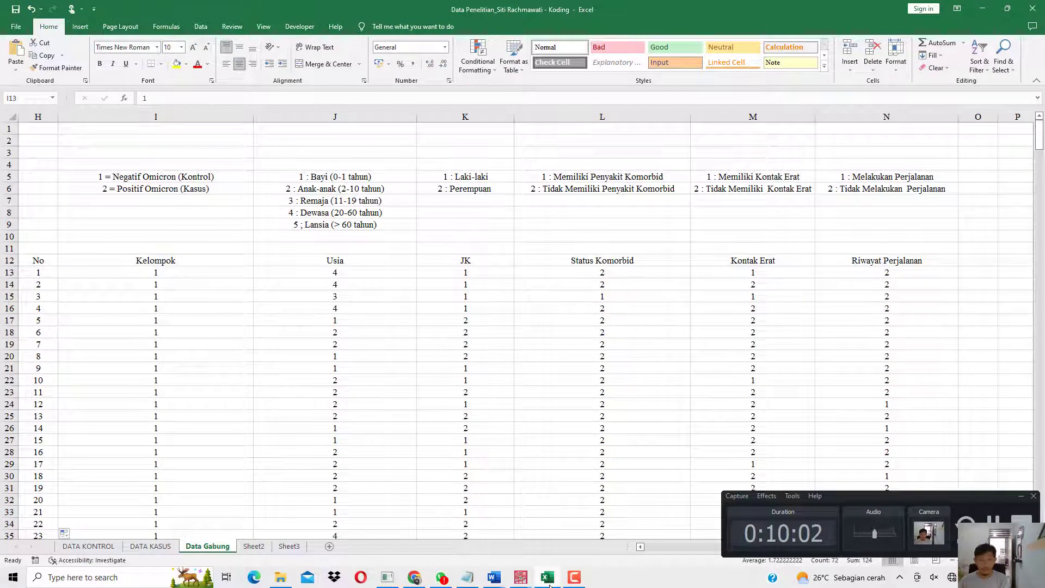
click(548, 578)
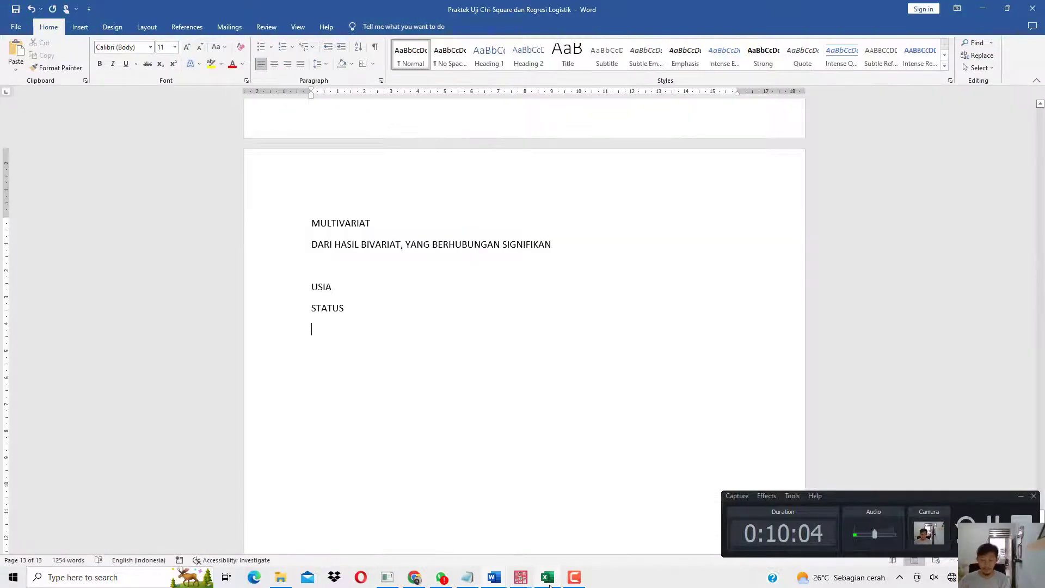
text(KONTAK ERAT)
key(Return)
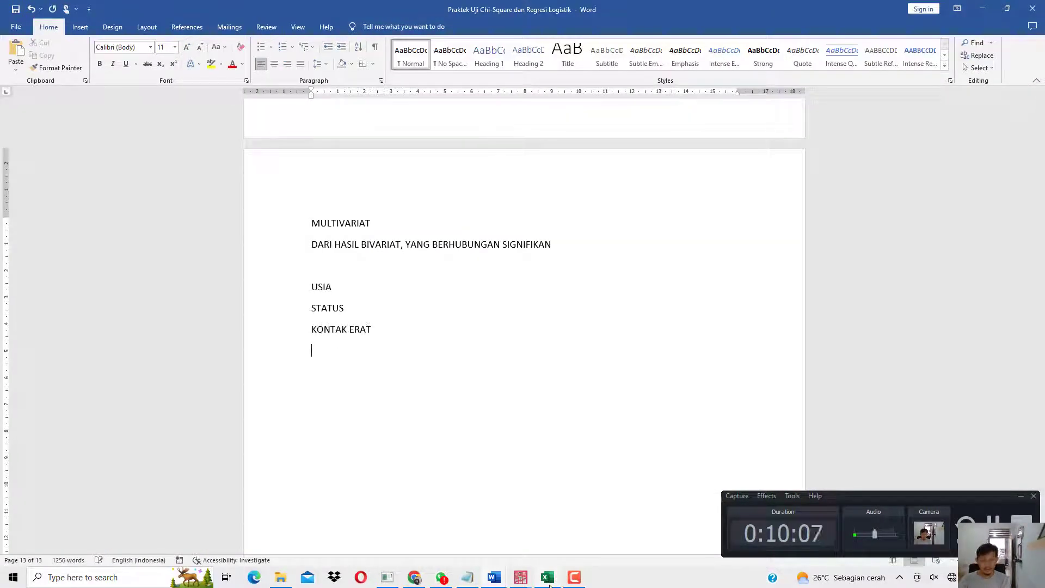
text(RIWAYAT PERJALANAN)
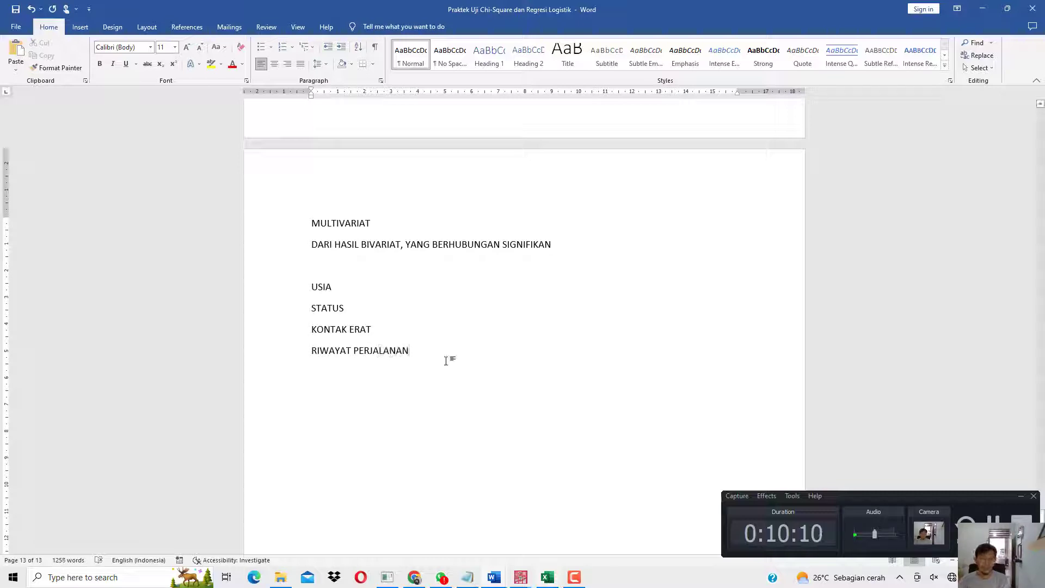
drag(462, 360, 305, 284)
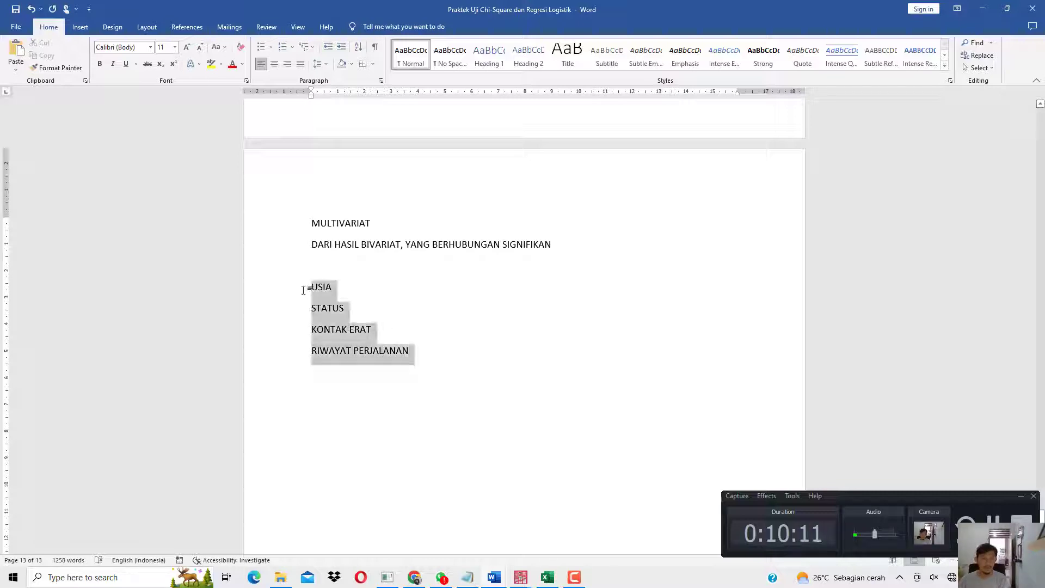
click(214, 65)
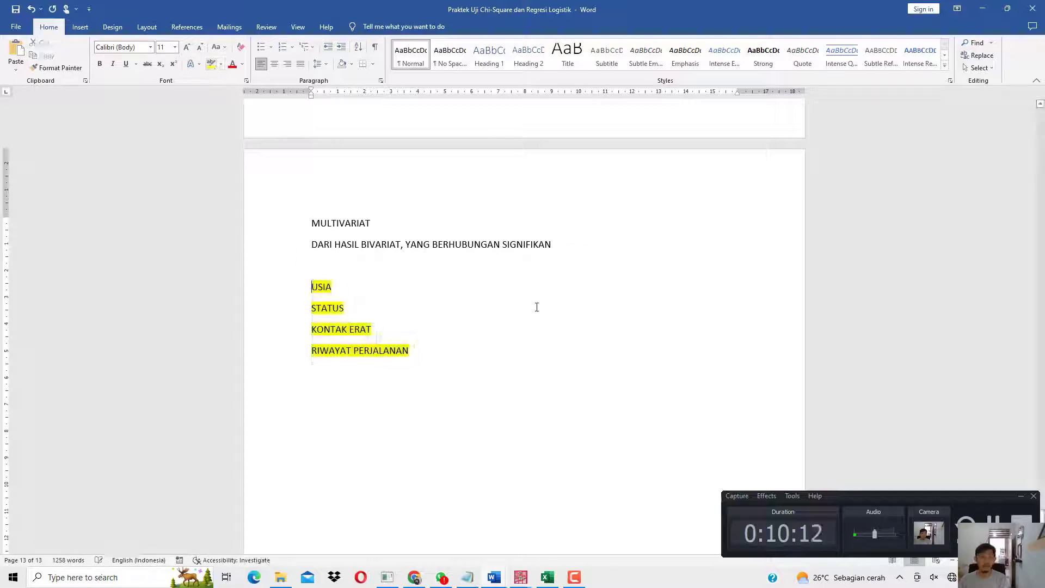
Below the highlighted variable list, write the line "DI SINI MENGGUNAKAN REGRESI LOGISITK".
click(479, 371)
text(DI SINI ME)
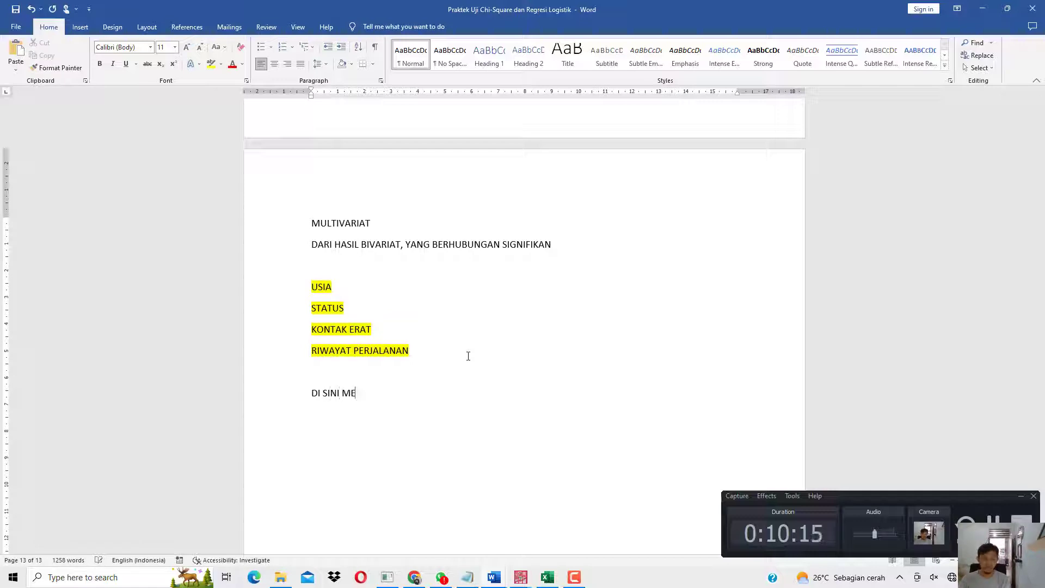
text(NGGUNAKAN REGRESI ;P)
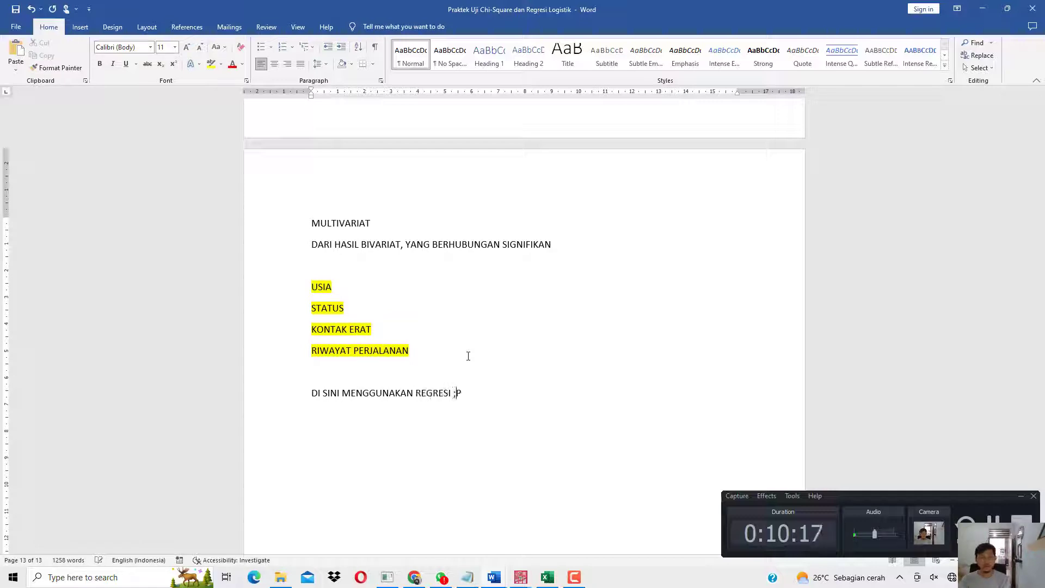
key(BackSpace)
key(BackSpace)
text(LOGISITK)
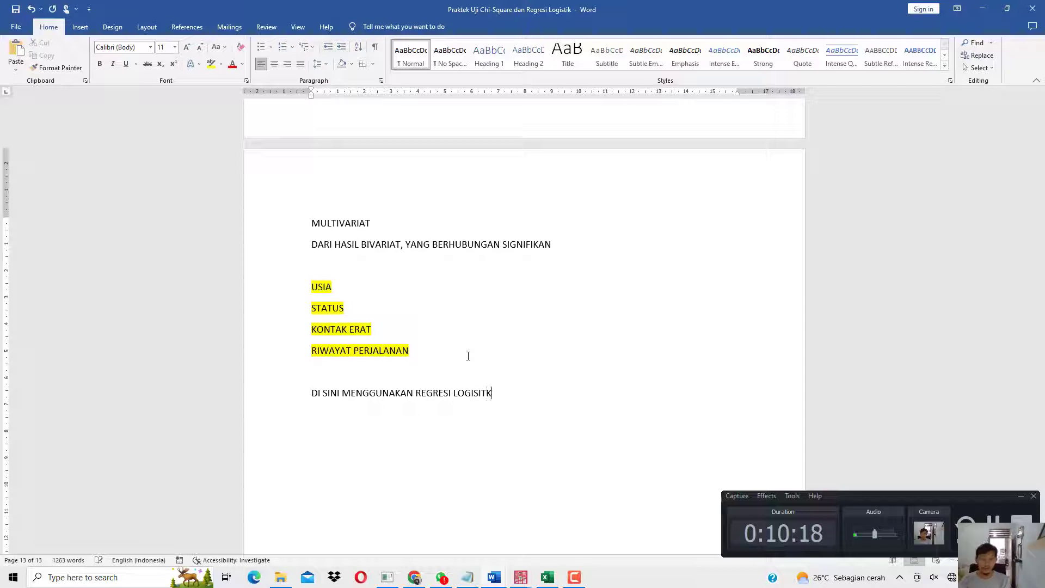
After a blank line, add the reason "KARENA DATA PADA KEJADIAN OMICRON, DIA ITU KATEGORIIIIII".
key(Return)
key(Return)
text(KARENA DA)
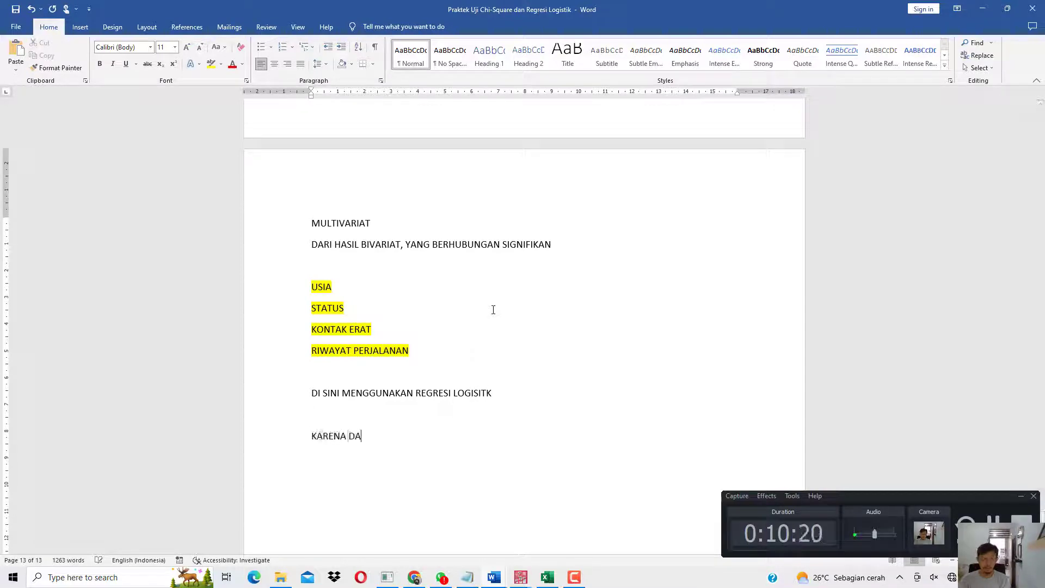
text(TA PADA KE)
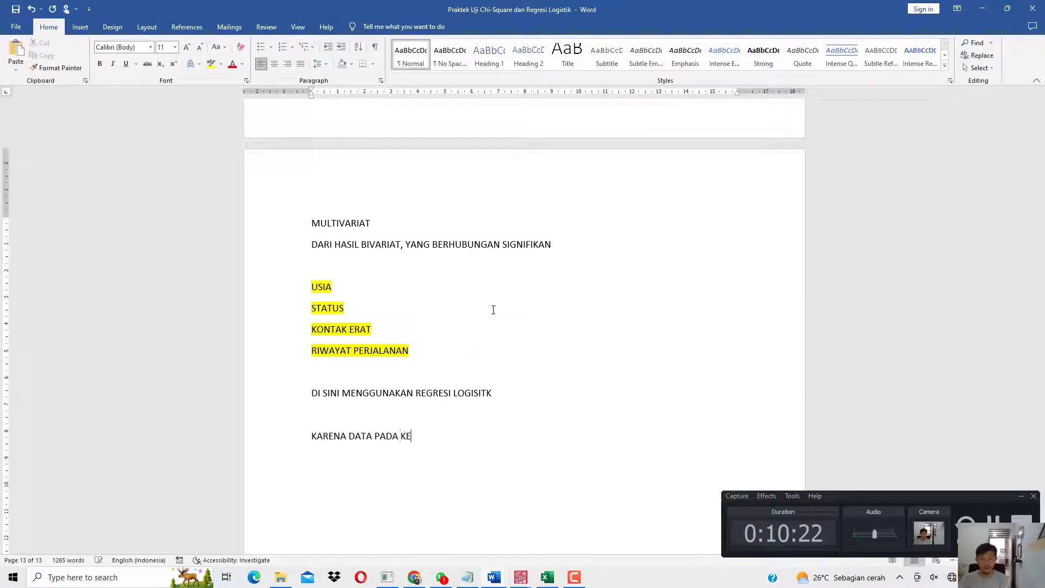
text(JADIAN OMICORN)
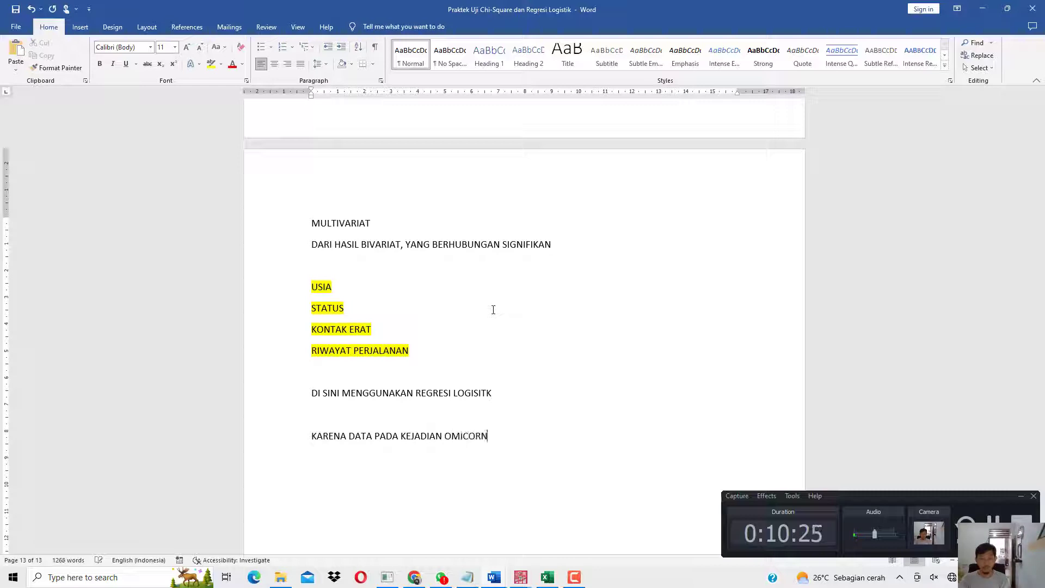
key(BackSpace)
key(BackSpace)
key(BackSpace)
text(RON, DIA ITU KATEG)
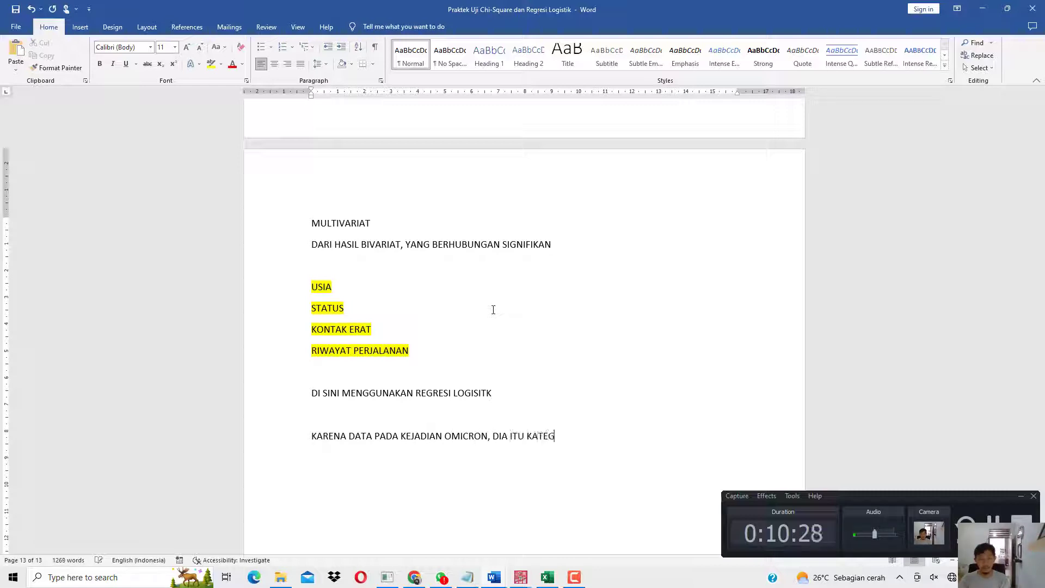
text(ORII)
Below the reason, write the category codes "1 =NEGATIF OMICRON" and "2 = POSITIF OMICRON" on separate lines.
key(Return)
key(Return)
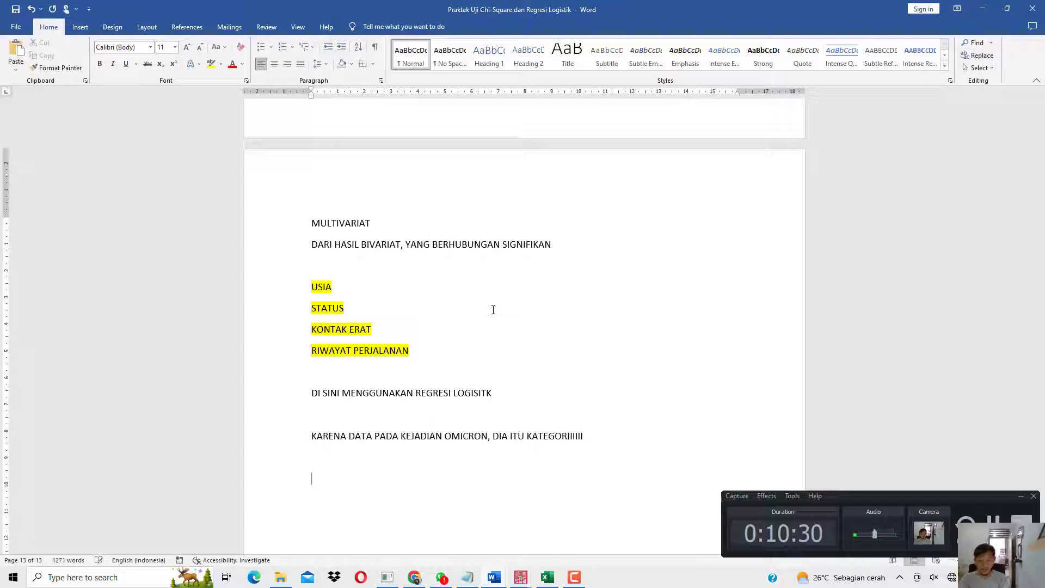
text(1 =NENGATI)
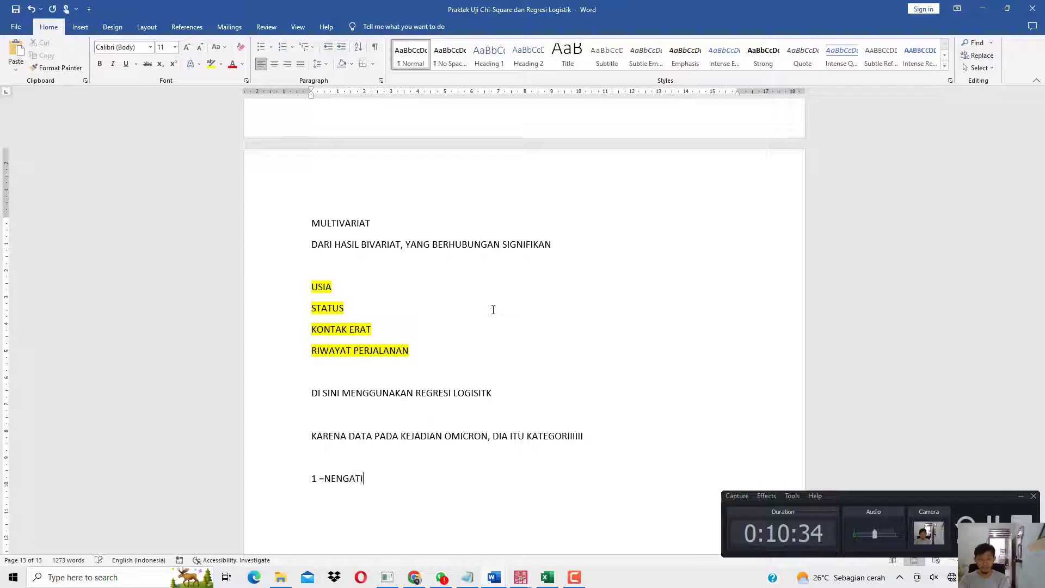
key(BackSpace)
key(BackSpace)
key(BackSpace)
key(BackSpace)
text(F OMICRON)
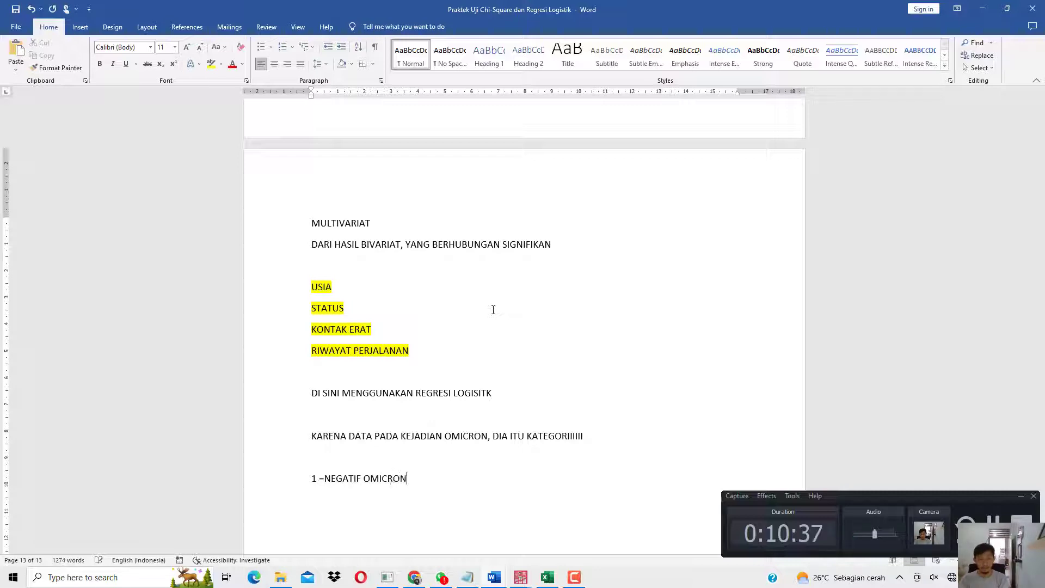
key(Return)
text(2 = POSITIF OMU)
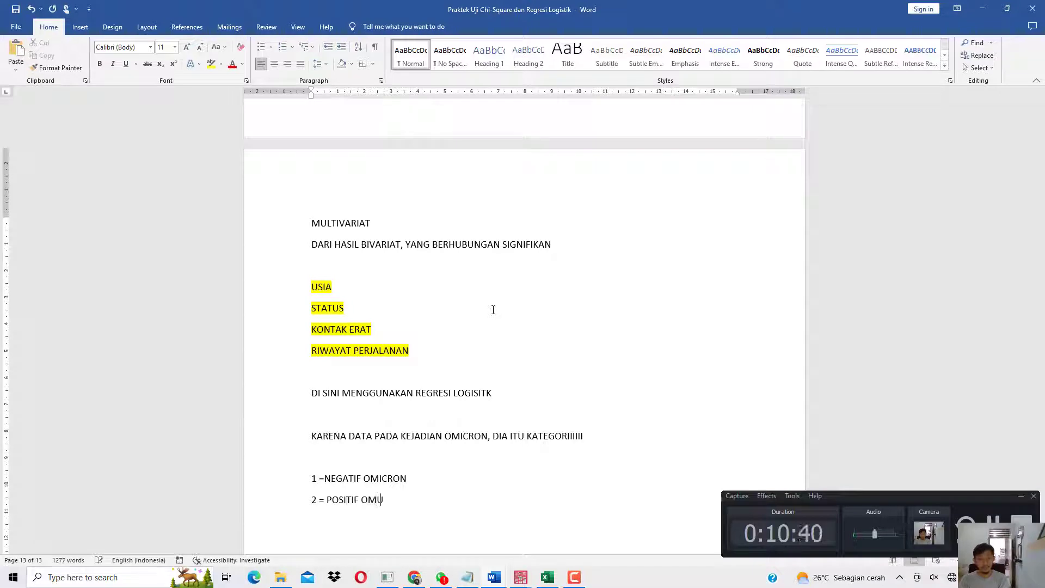
key(BackSpace)
text(ICRON)
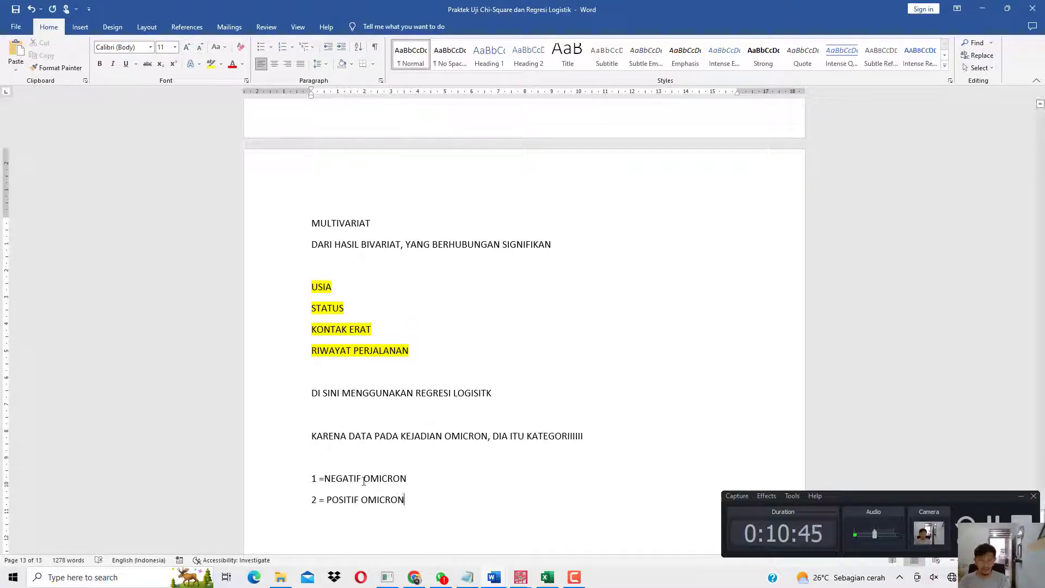
Compare the category codes in the Word notes with the Kelompok column on Excel's Data Gabung sheet.
shift+click(308, 479)
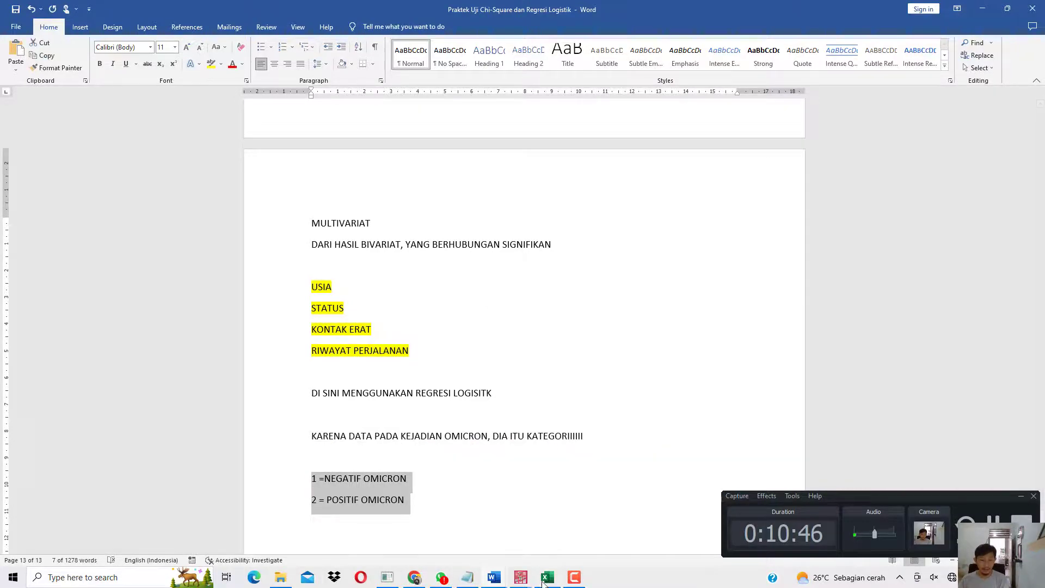
click(546, 578)
click(155, 357)
scroll(173, 331, down, 10)
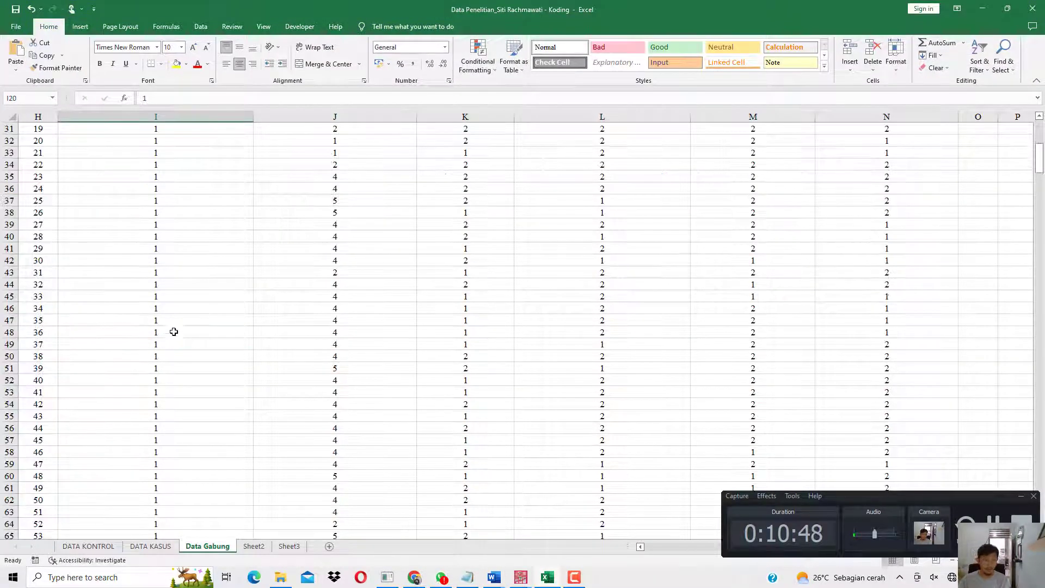
scroll(174, 331, down, 20)
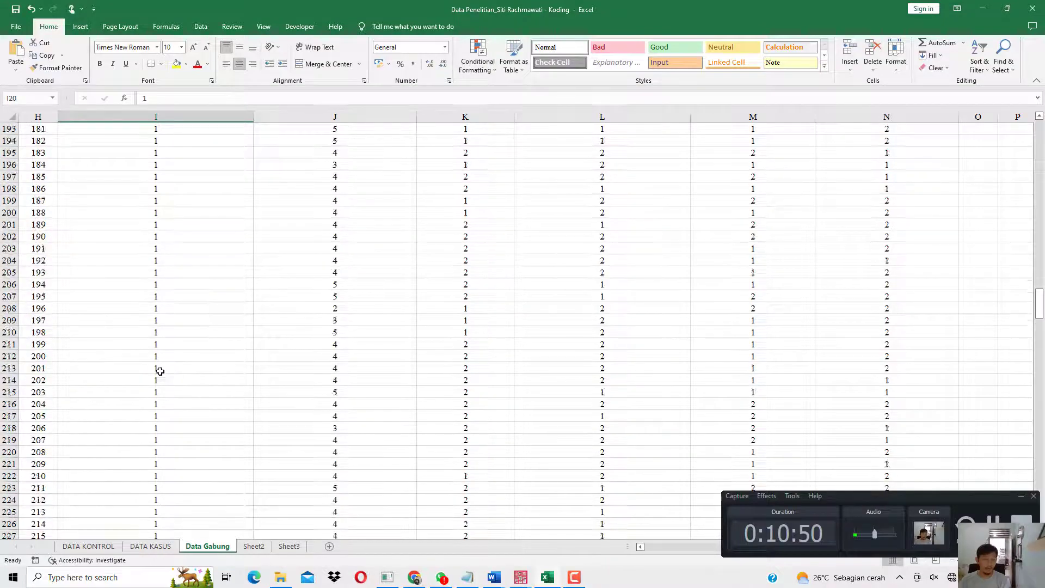
scroll(160, 370, down, 20)
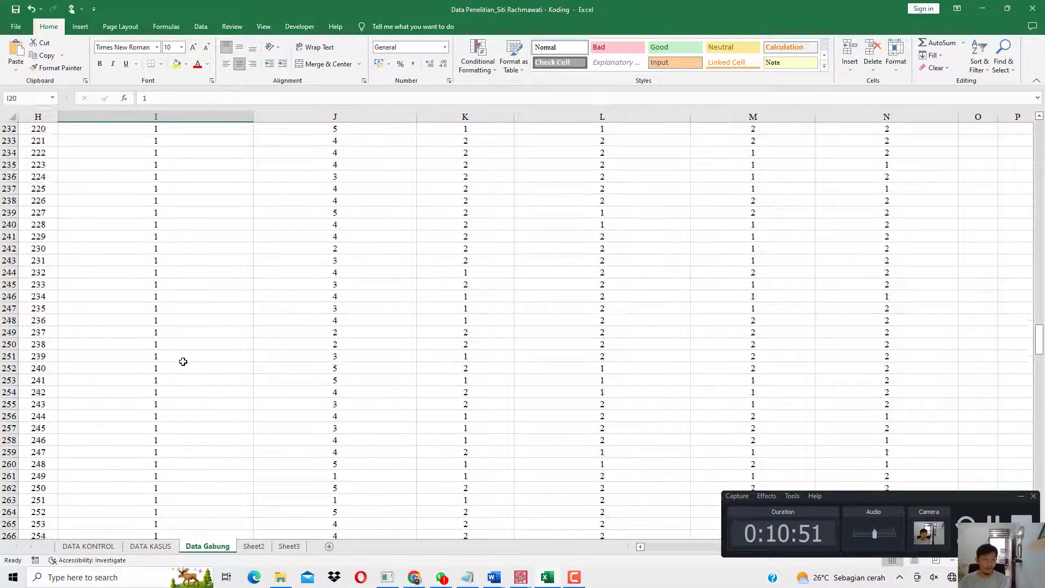
click(175, 407)
click(982, 8)
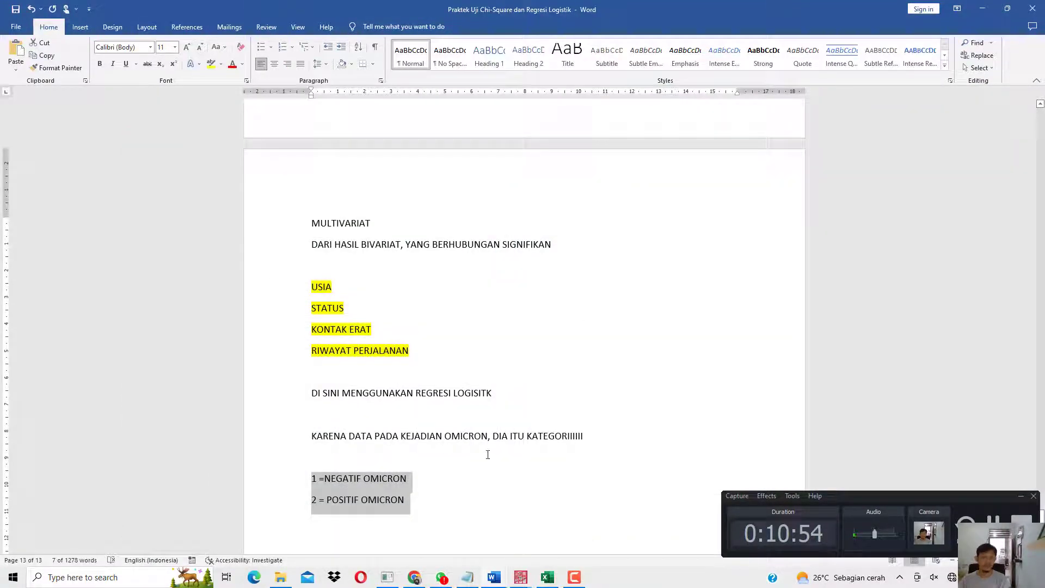
drag(609, 435, 375, 393)
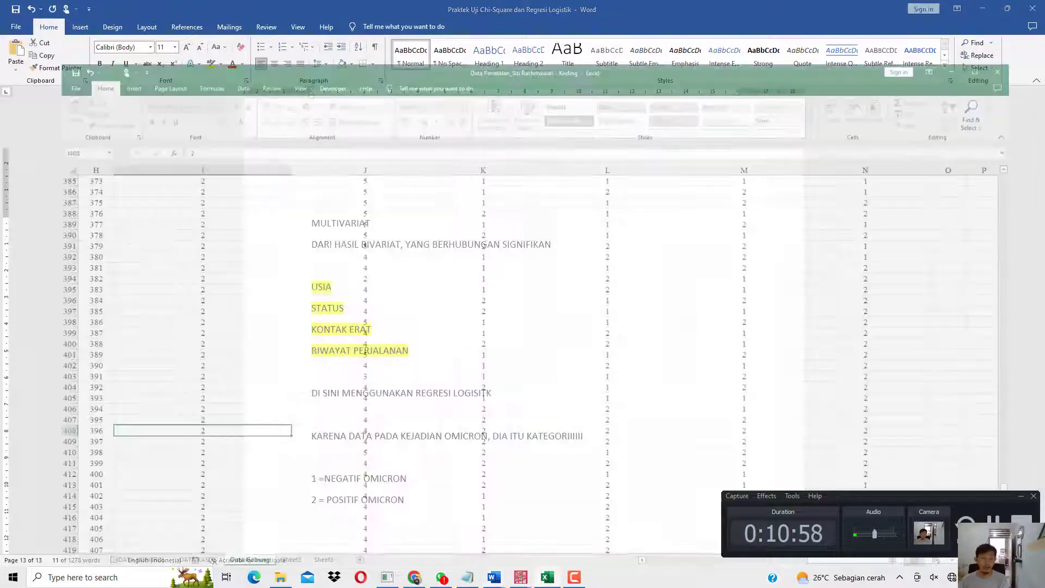
click(546, 578)
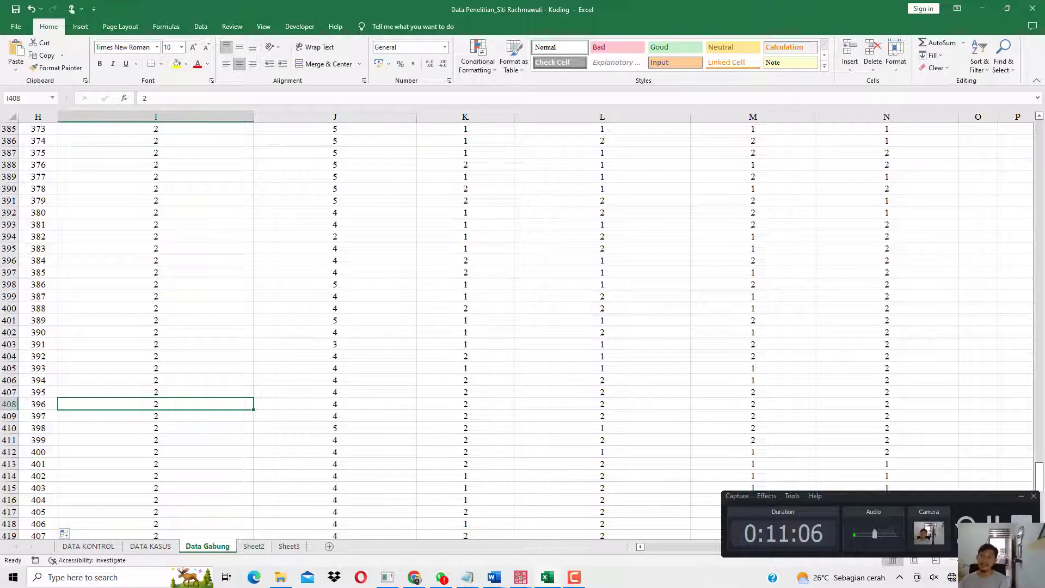
click(982, 17)
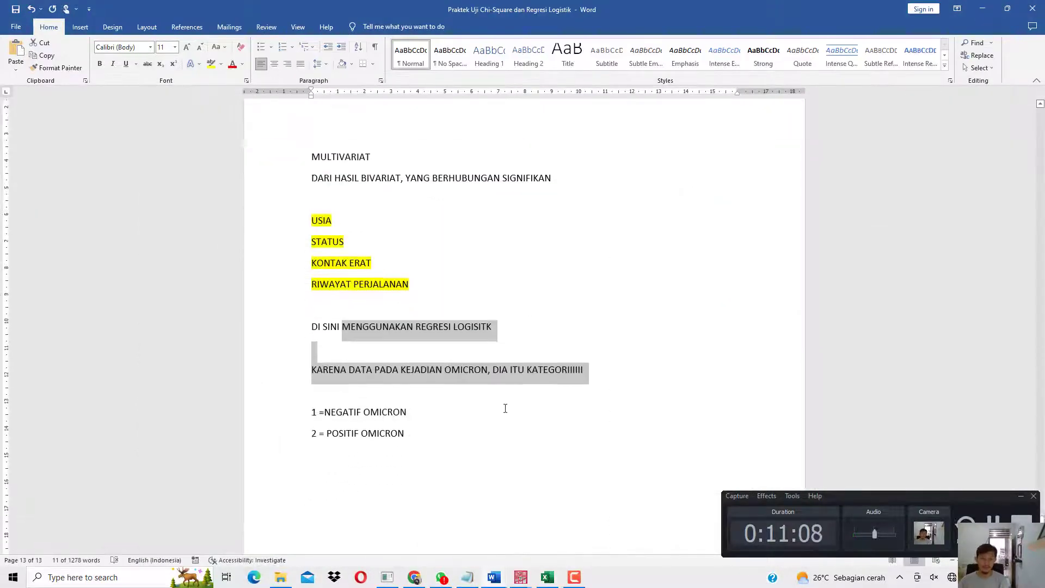
Switch to the SPSS Data Editor with Data SPSS.sav and open the Binary Logistic regression setup.
scroll(504, 408, down, 3)
mouse_move(523, 571)
click(460, 532)
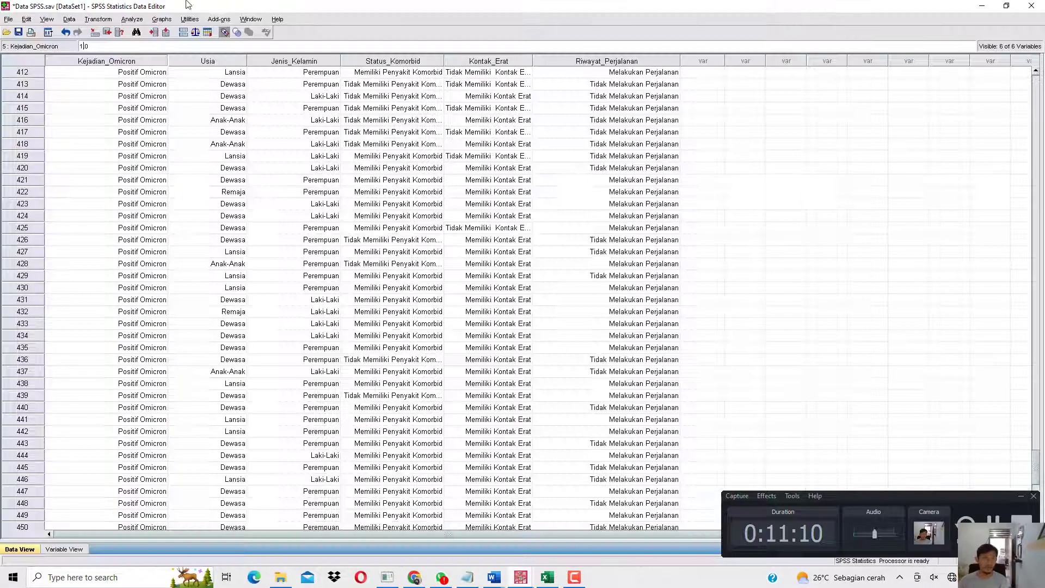
click(130, 19)
mouse_move(200, 86)
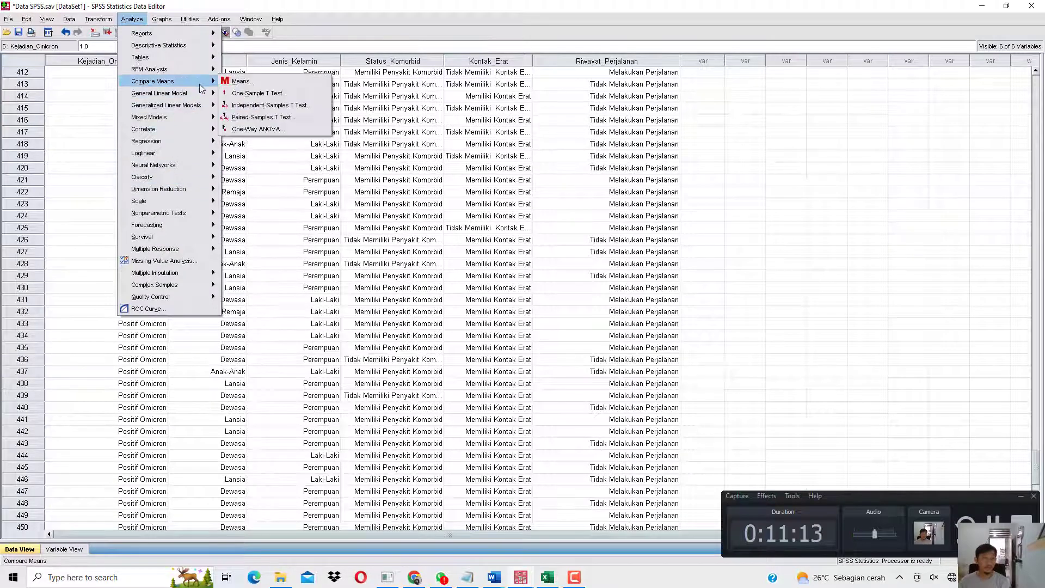
mouse_move(210, 142)
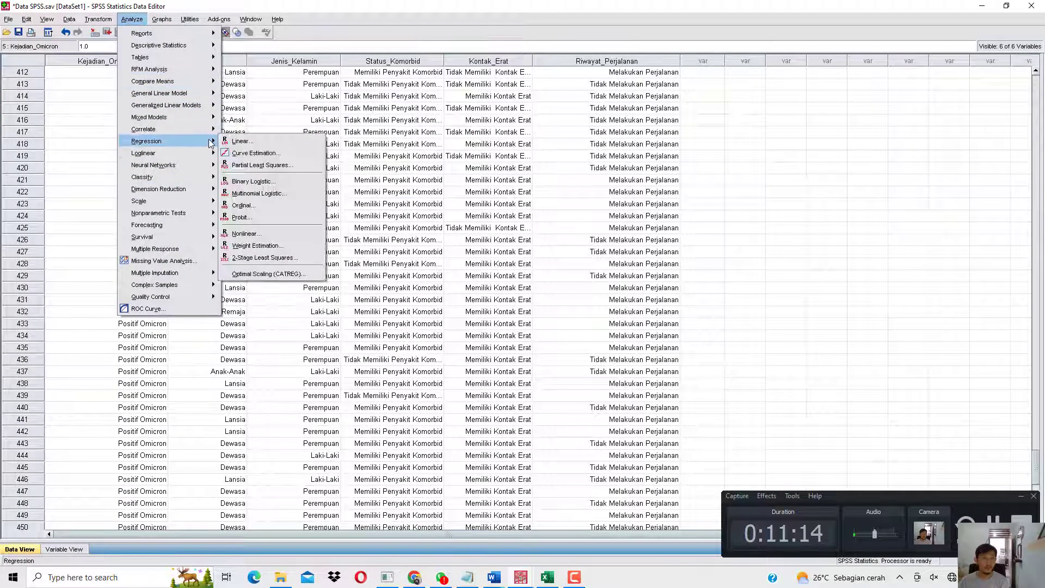
click(268, 185)
click(419, 265)
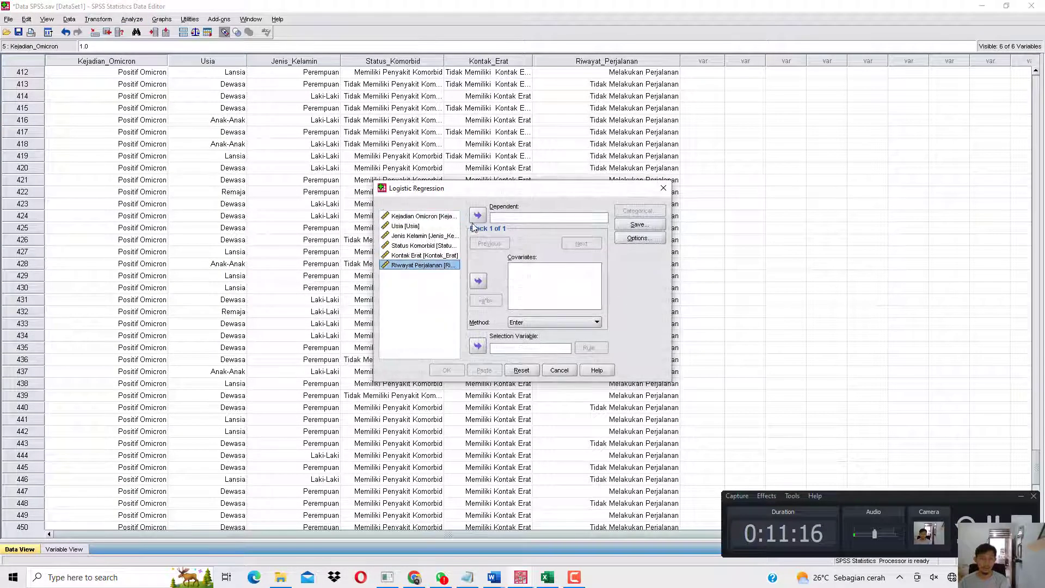
click(477, 215)
drag(458, 181, 461, 65)
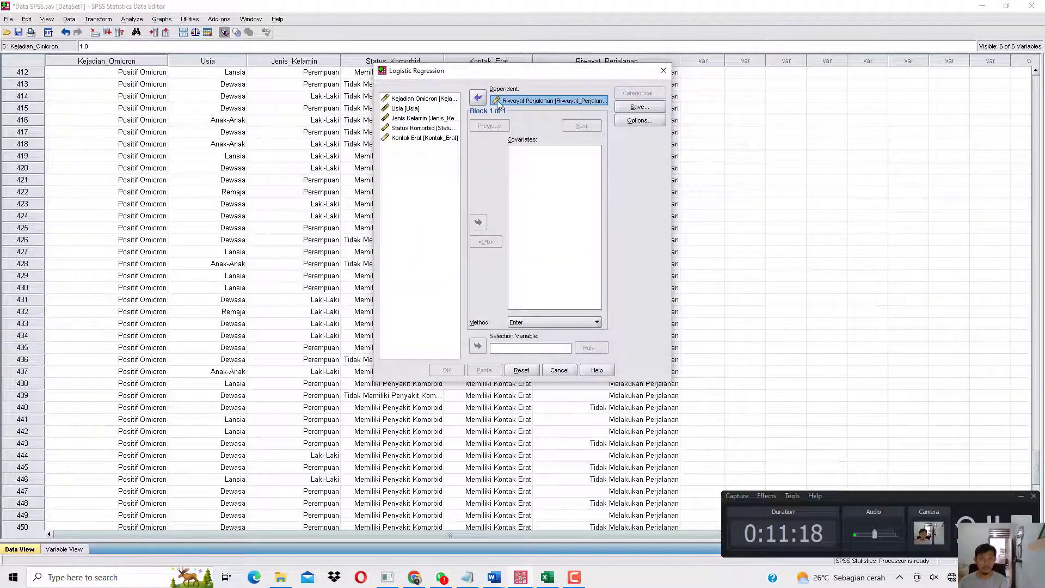
click(478, 98)
Make Kejadian Omicron the dependent variable and add Usia, Status Komorbid, Kontak Erat and Riwayat Perjalanan as covariates.
click(419, 99)
click(477, 97)
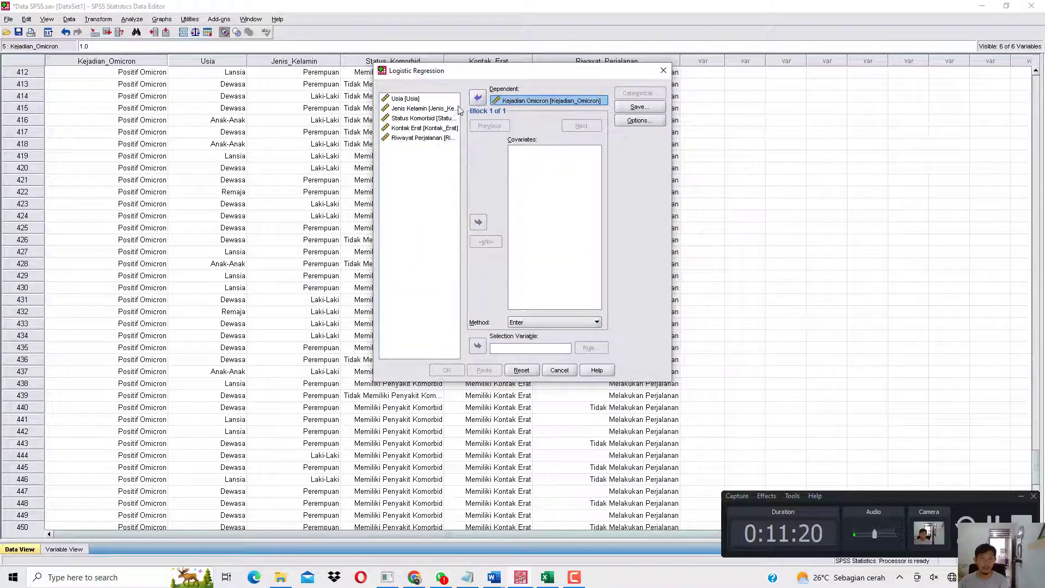
click(420, 99)
click(478, 223)
click(432, 118)
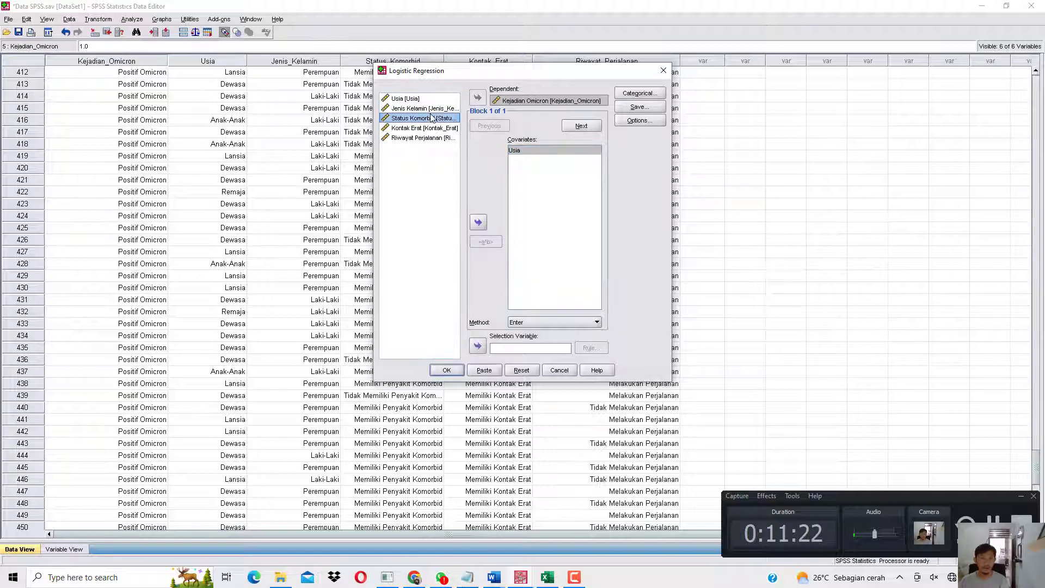
shift+click(431, 138)
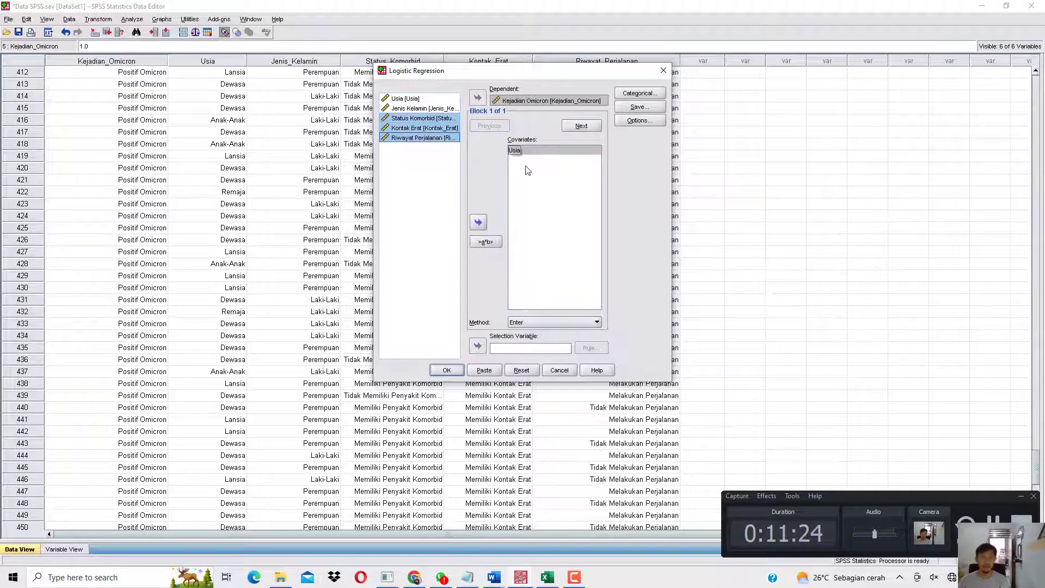
click(479, 222)
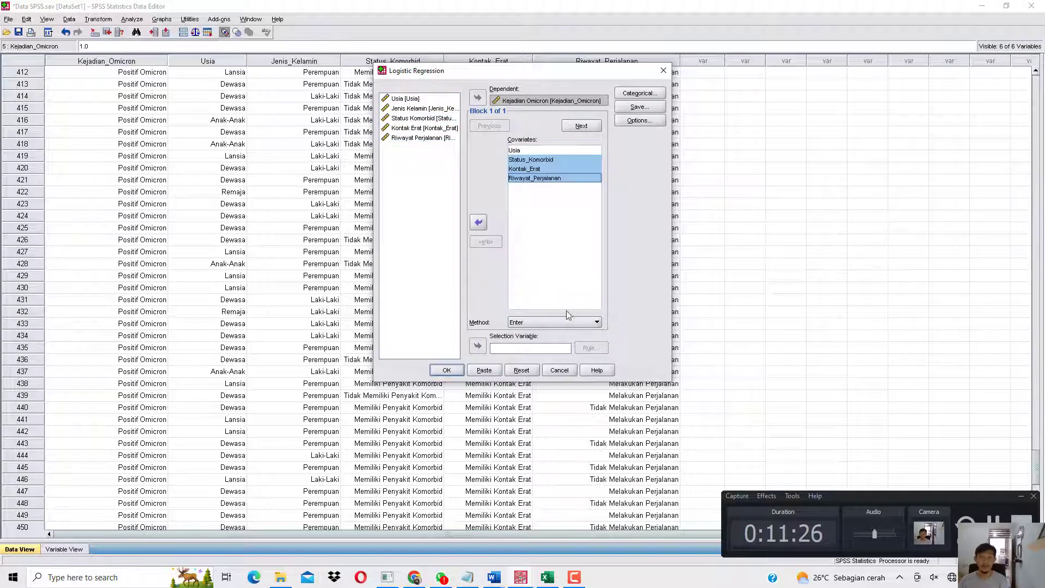
Set the logistic regression method to Forward: Wald and run the analysis.
click(556, 321)
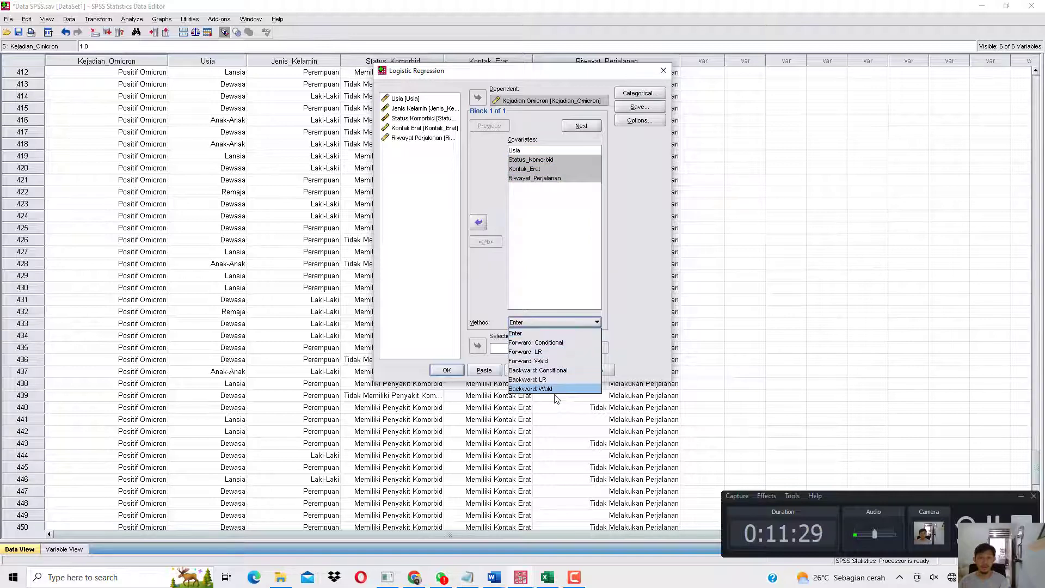
click(531, 361)
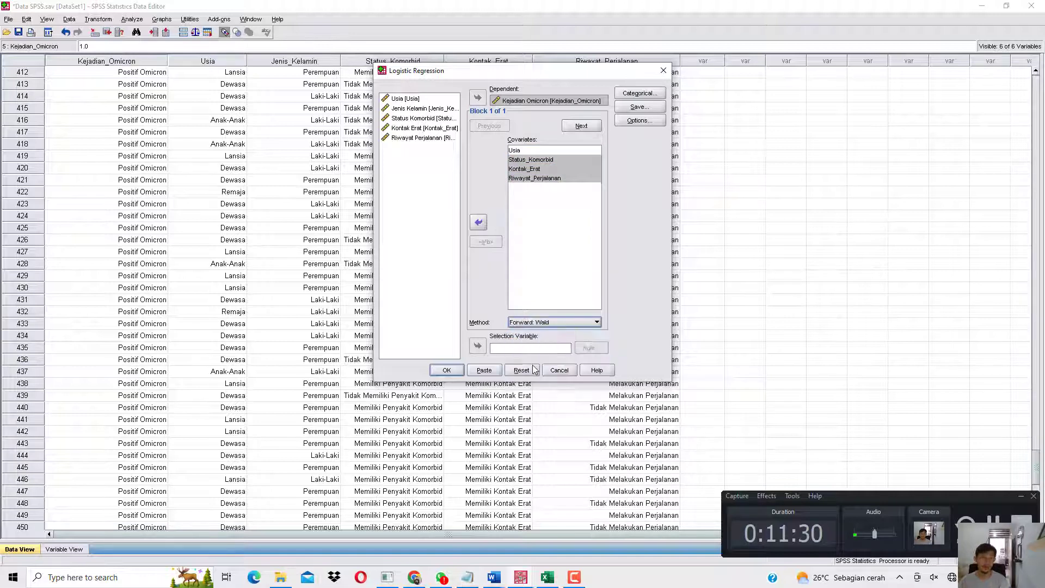
click(444, 371)
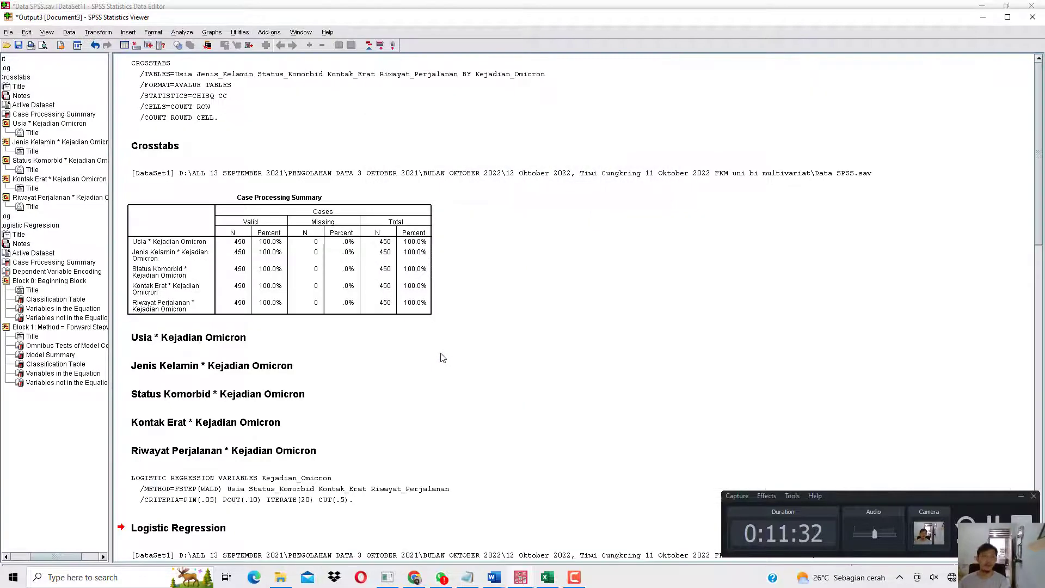
Copy the Block 1 Variables in the Equation table from the output into the Word practice document, below the category codes.
scroll(442, 366, down, 15)
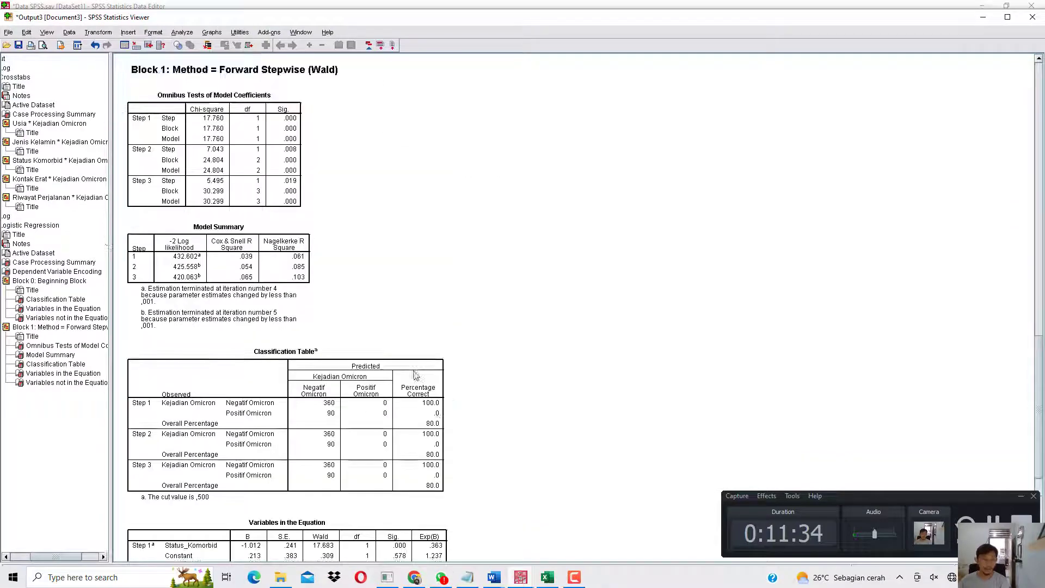
right_click(353, 382)
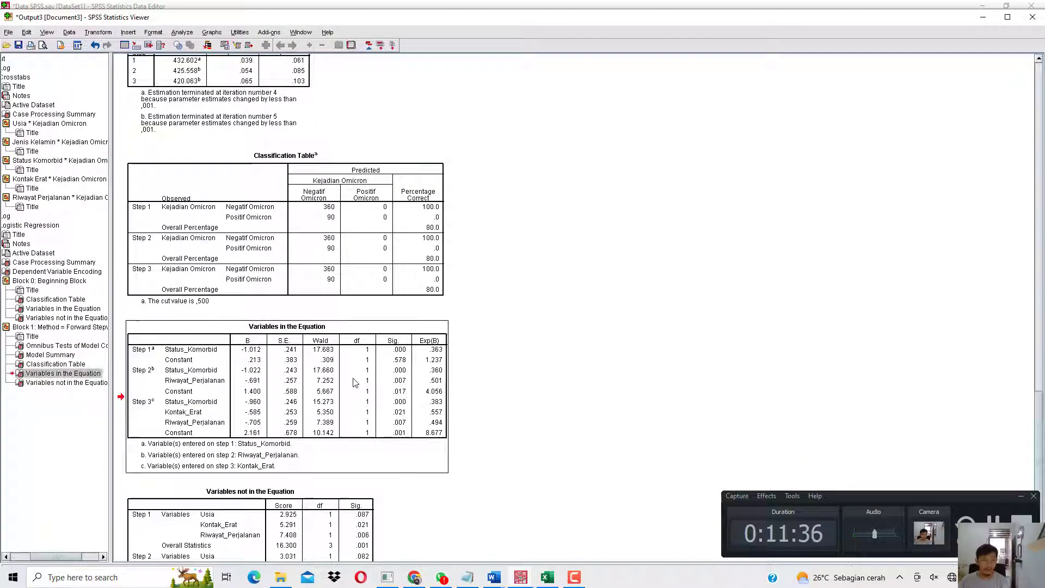
click(387, 398)
mouse_move(493, 575)
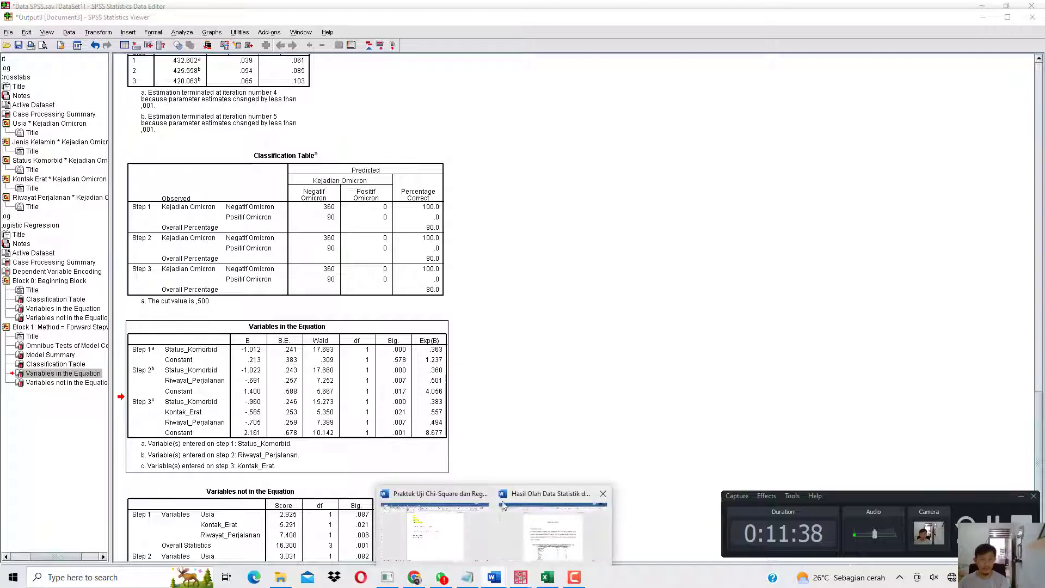
click(472, 534)
click(488, 373)
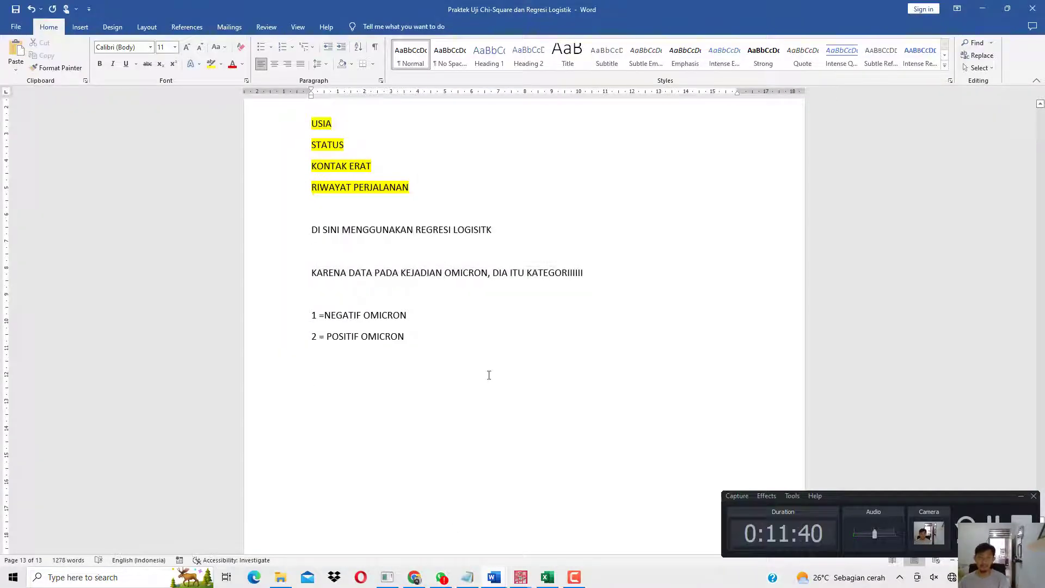
key(ctrl+v)
Highlight in yellow Status_Komorbid under Step 1, Riwayat_Perjalanan under Step 2 and Kontak_Erat under Step 3 in the pasted table.
scroll(480, 361, down, 4)
scroll(381, 272, up, 2)
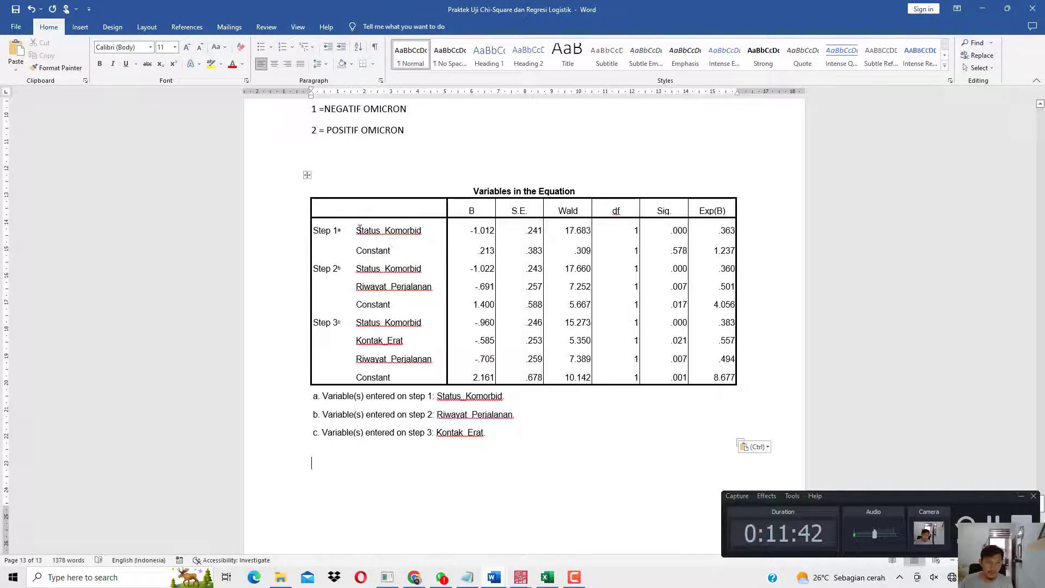
drag(357, 230, 422, 230)
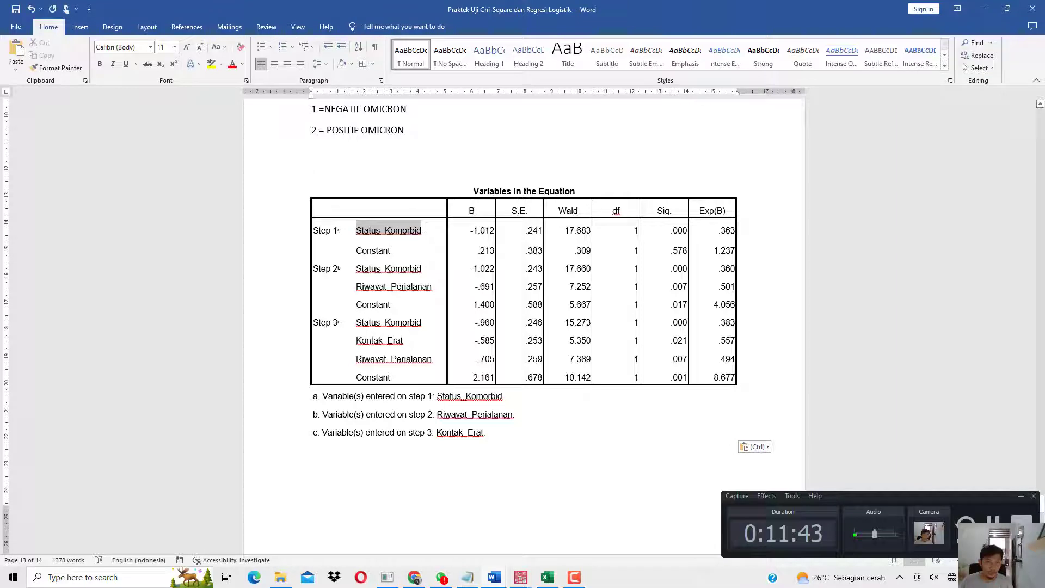
click(210, 63)
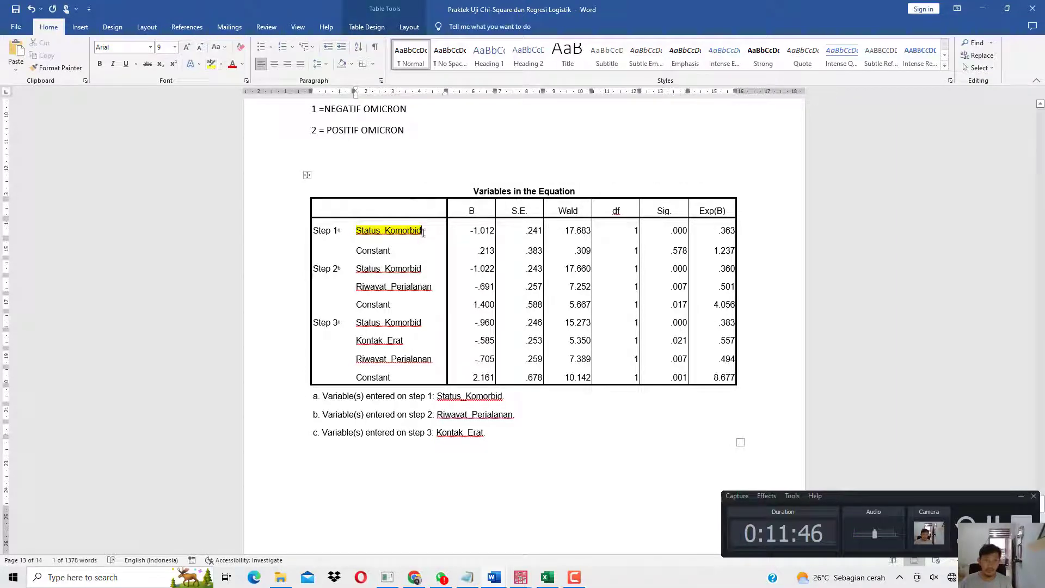
key(Right)
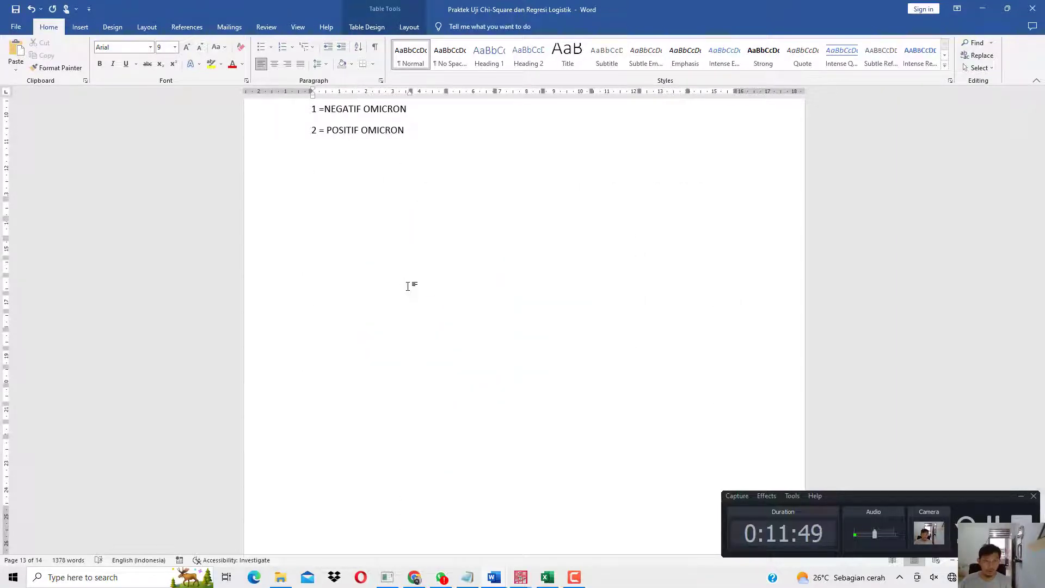
scroll(408, 283, down, 3)
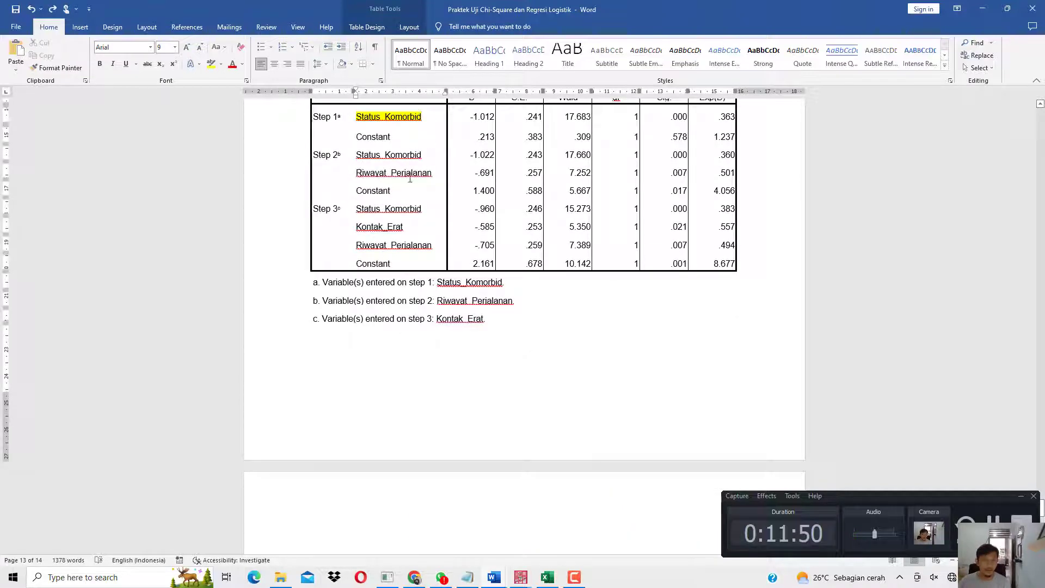
mouse_move(410, 179)
mouse_down()
mouse_move(413, 188)
mouse_move(417, 175)
mouse_up()
click(211, 64)
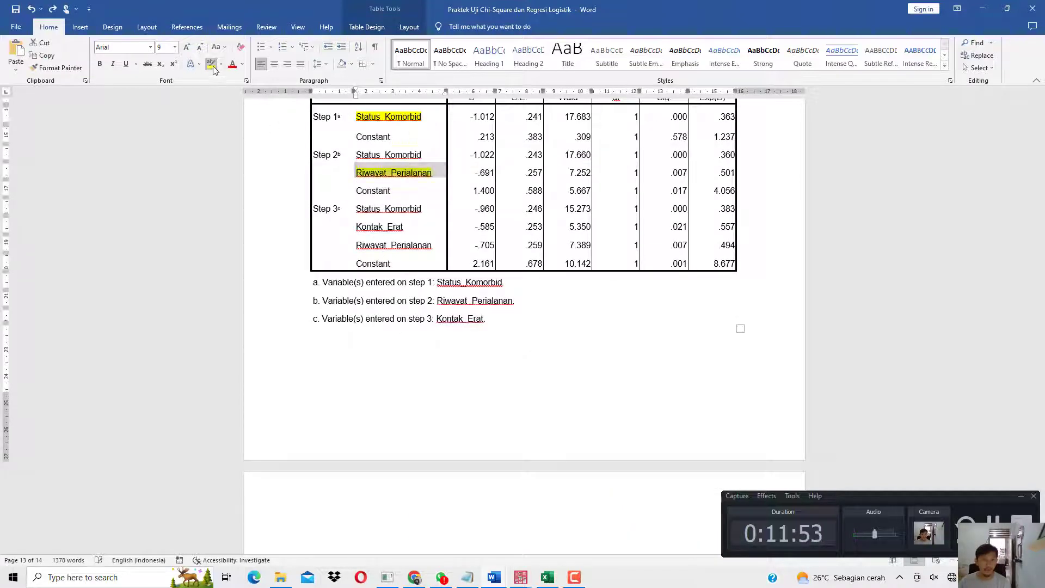
key(Right)
click(354, 227)
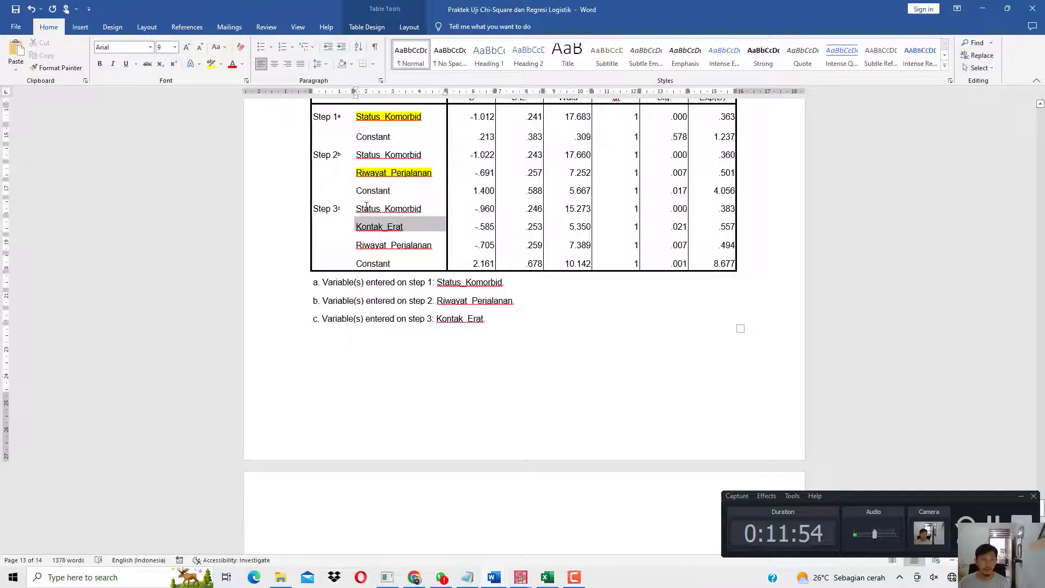
click(212, 64)
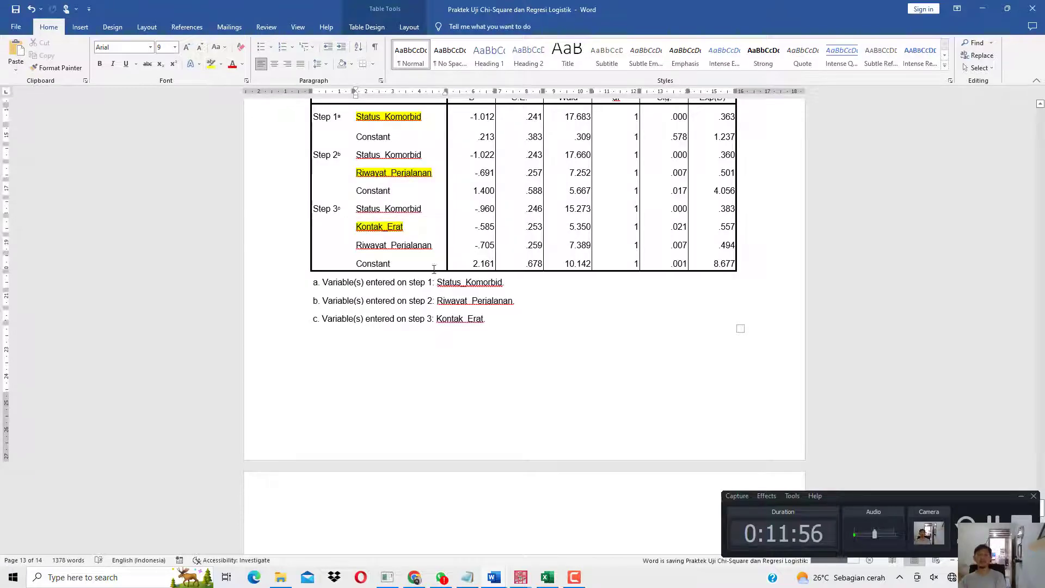
Go back to the bivariate test results above the MULTIVARIAT section.
scroll(653, 305, up, 10)
scroll(669, 283, up, 4)
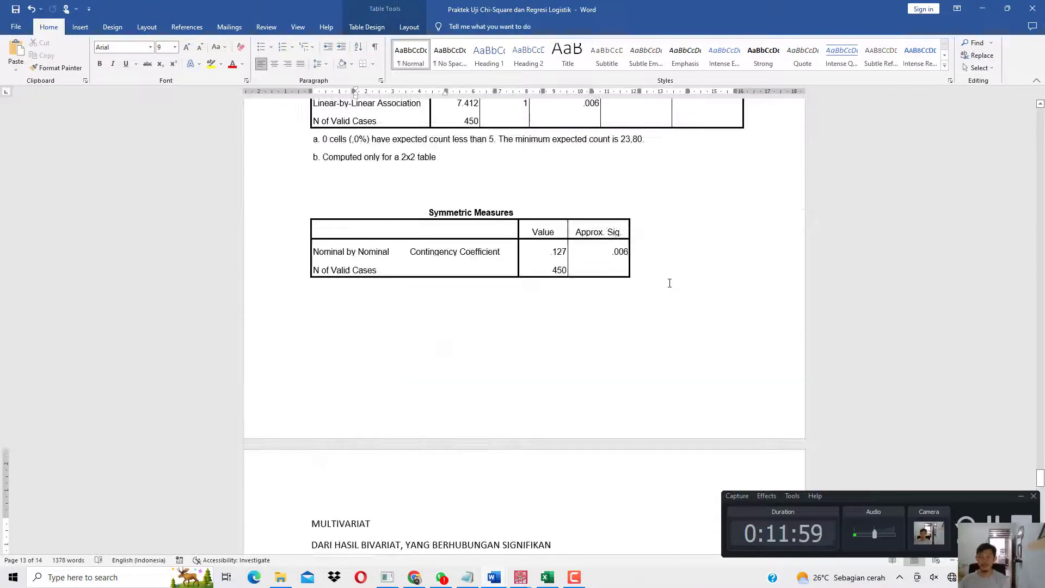